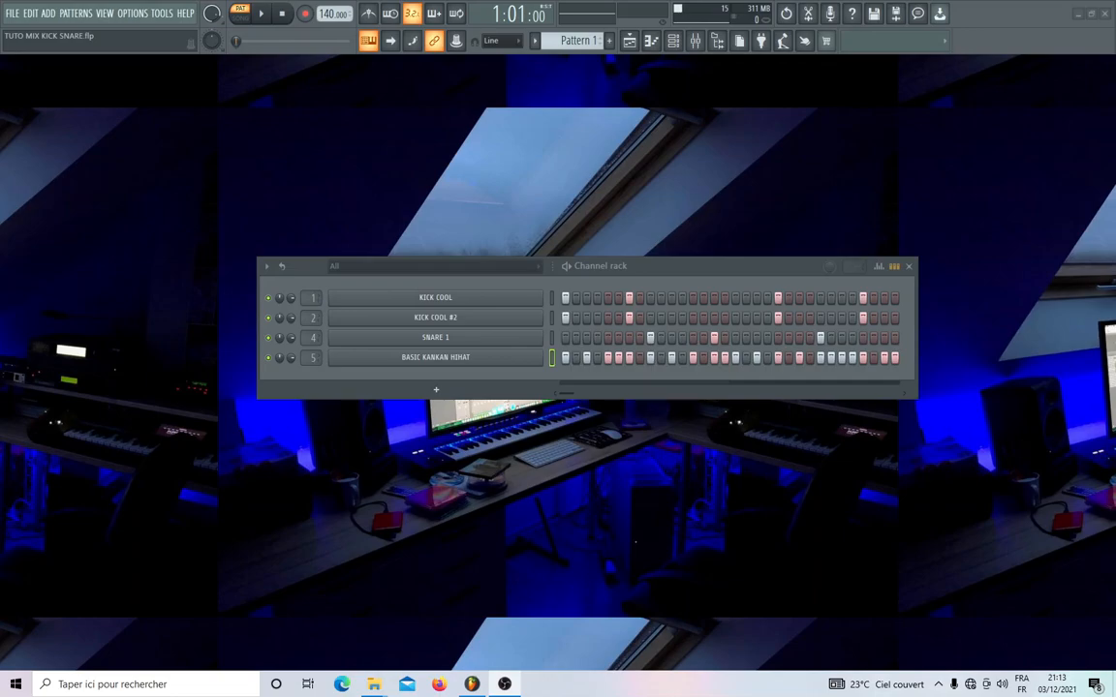
Examine the volume envelope of the KICK COOL channel and close its settings
{"action": "left_click", "coordinate": [391, 302]}
{"action": "left_click_drag", "start_coordinate": [309, 208], "coordinate": [558, 124]}
{"action": "left_click", "coordinate": [478, 146]}
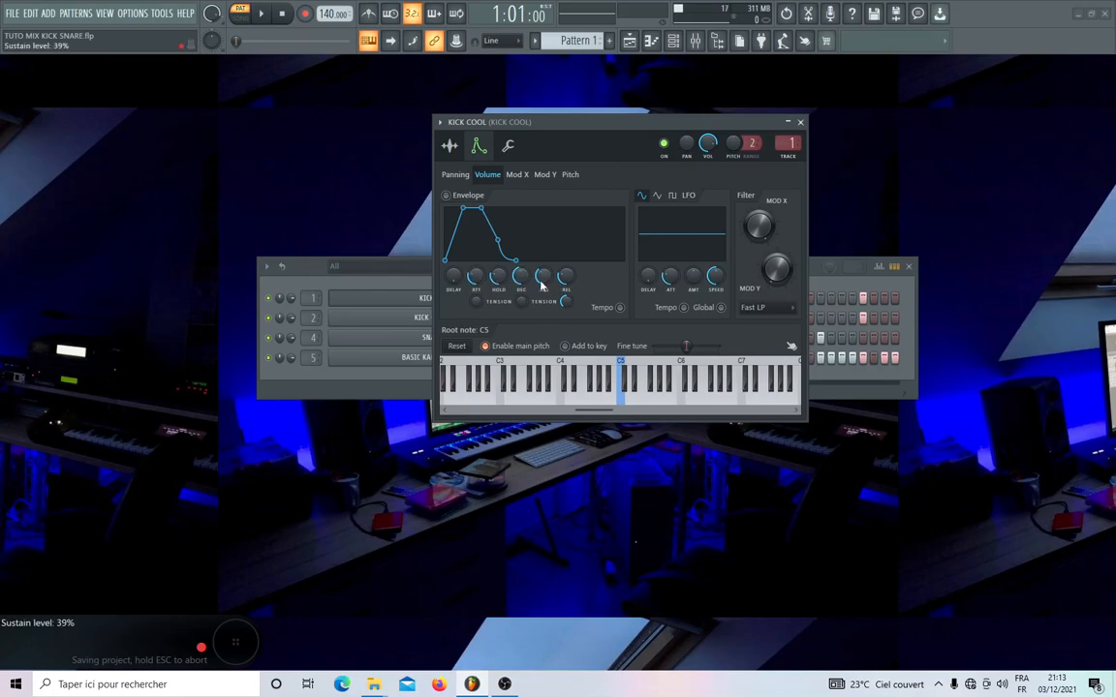
{"action": "left_click_drag", "start_coordinate": [575, 124], "coordinate": [594, 190]}
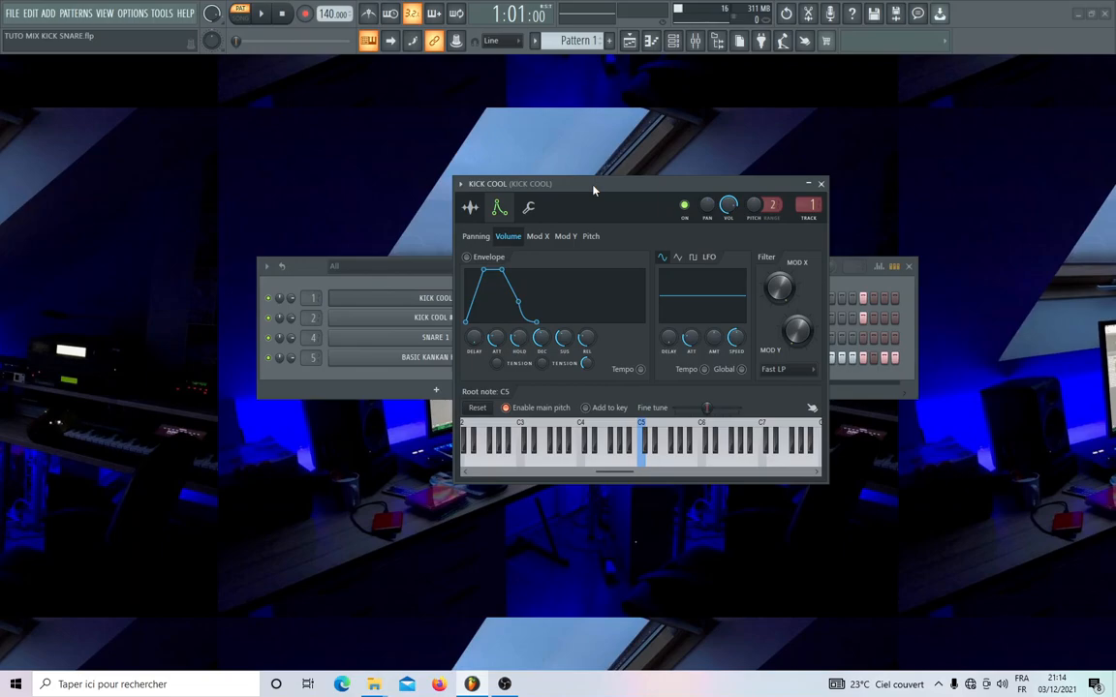
{"action": "left_click", "coordinate": [820, 184]}
Move the channel rack higher and review the KICK COOL track's effect chain in the mixer
{"action": "left_click_drag", "start_coordinate": [664, 272], "coordinate": [664, 204]}
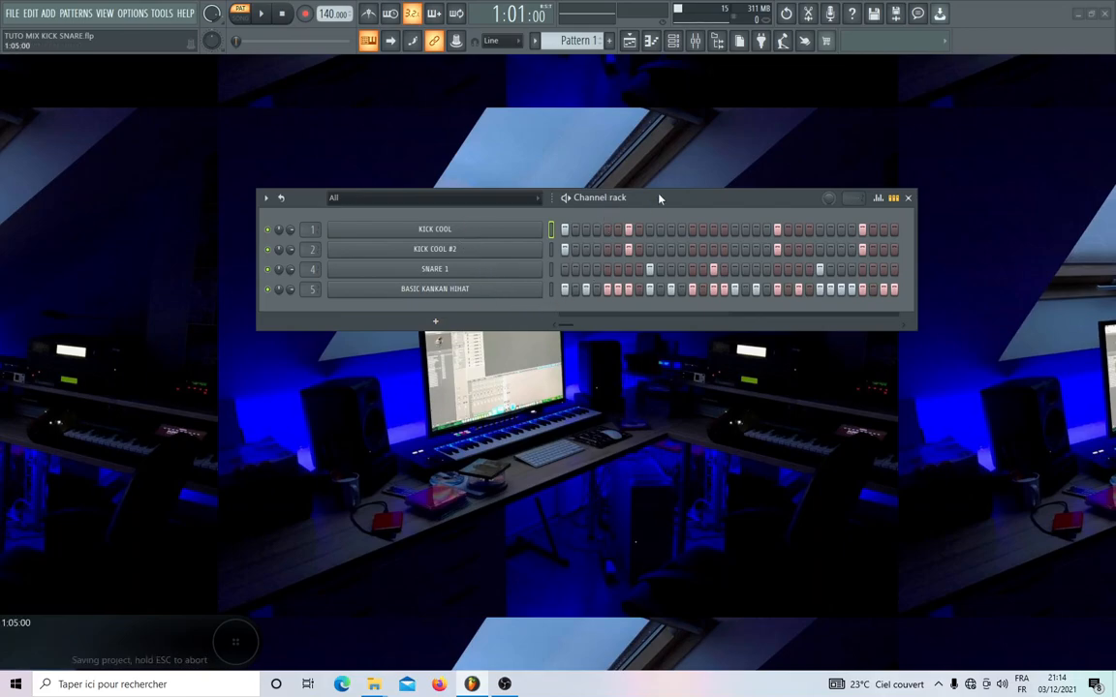
{"action": "left_click", "coordinate": [696, 41]}
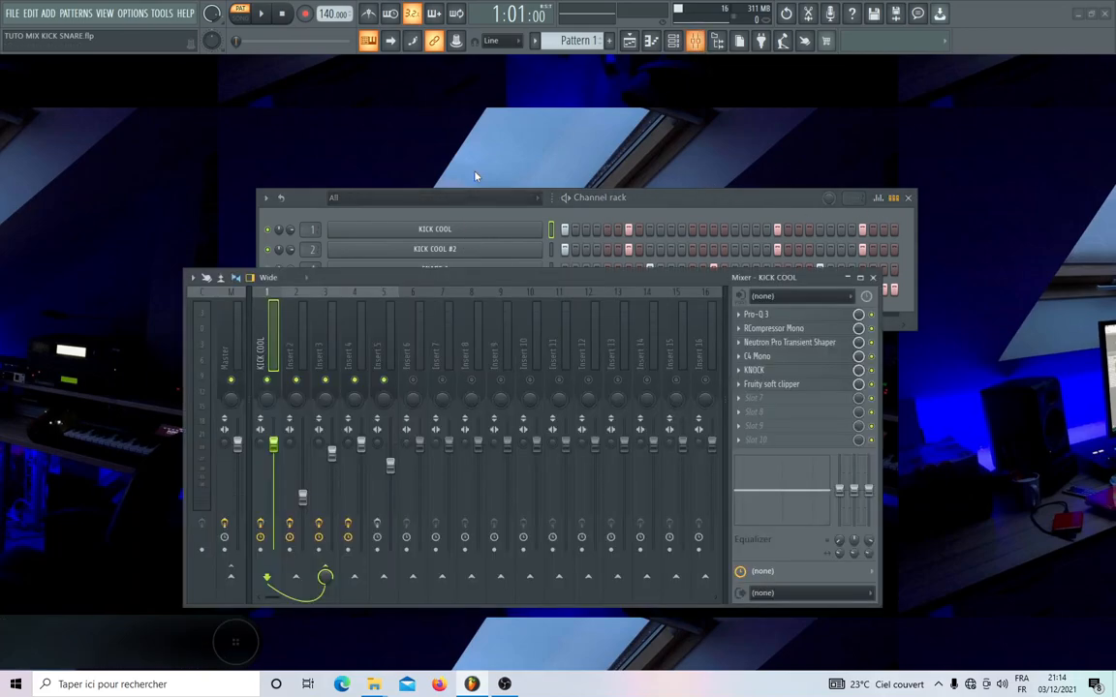
{"action": "key", "text": "ctrl+s"}
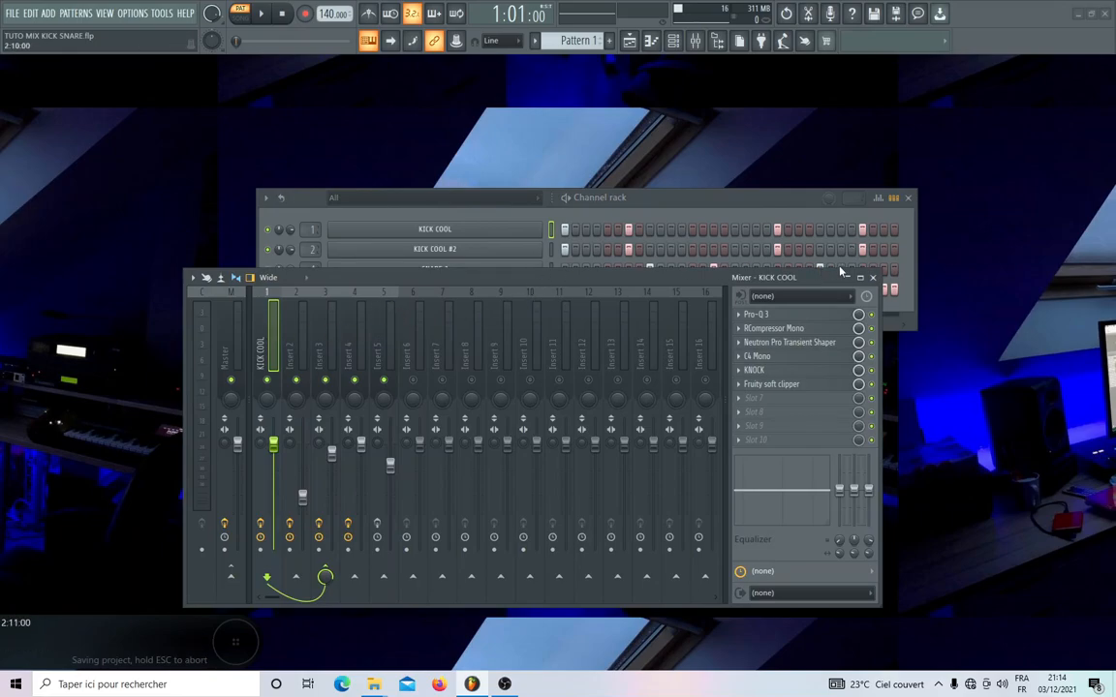
{"action": "left_click", "coordinate": [873, 277]}
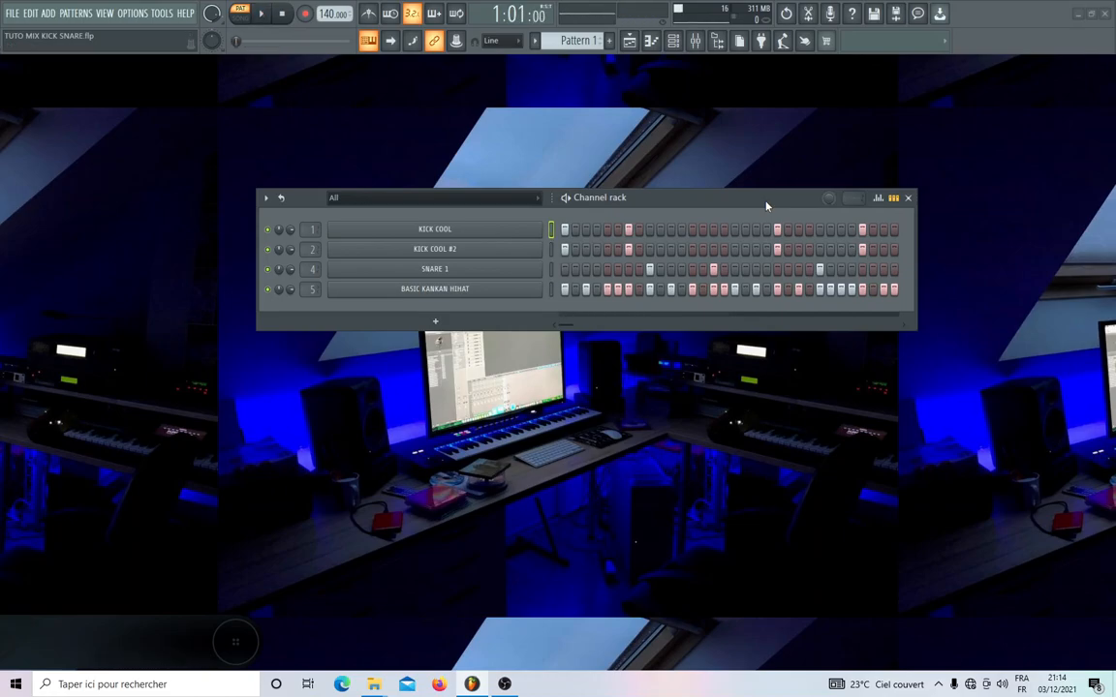
Listen to Pattern 1 with the kick, snare and hi-hat channels and stop playback
{"action": "key", "text": "space"}
{"action": "key", "text": "space"}
{"action": "key", "text": "space"}
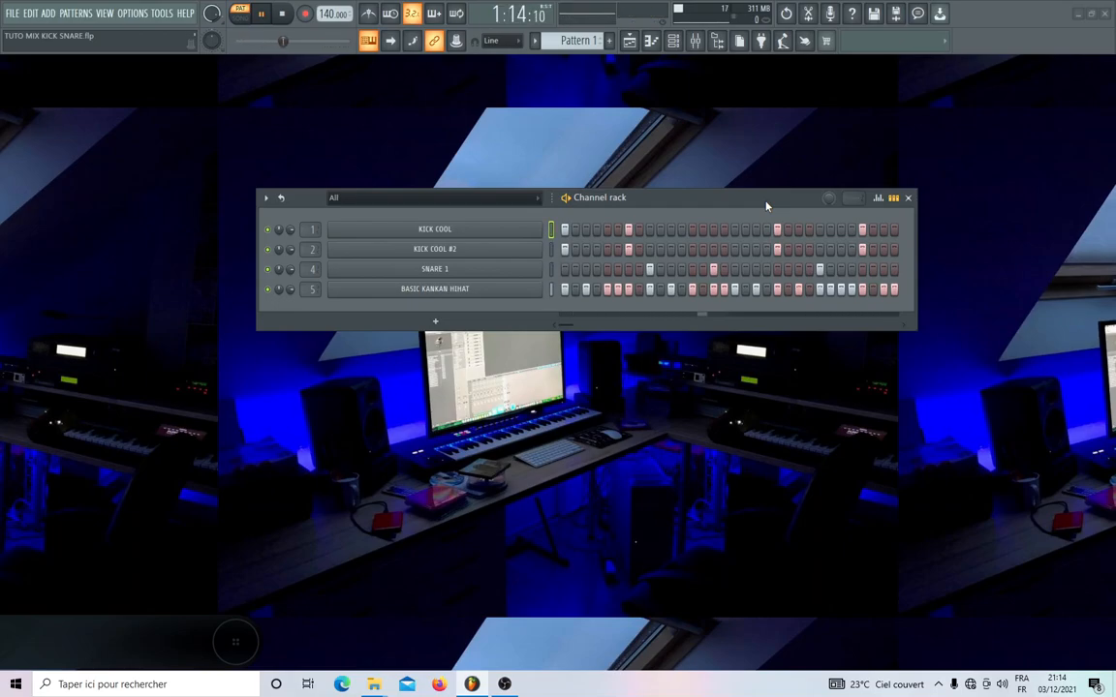
{"action": "key", "text": "space"}
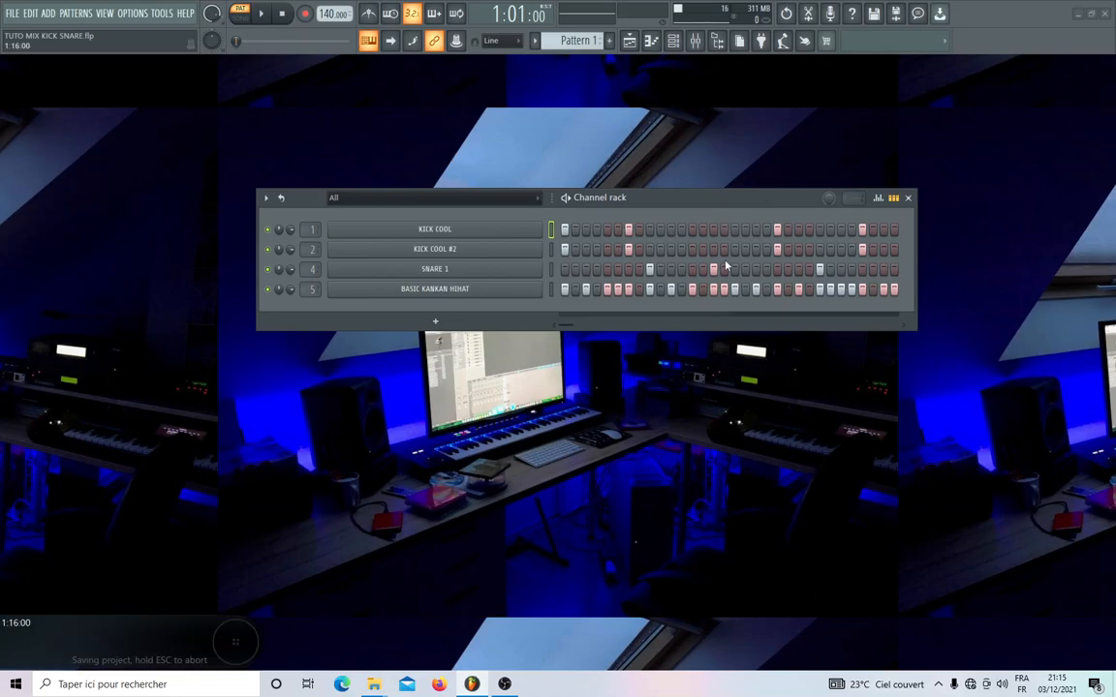
Solo and select the snare's Insert 4 in the mixer, and clear space above the mixer for plugin windows
{"action": "left_click", "coordinate": [695, 41]}
{"action": "left_click_drag", "start_coordinate": [620, 278], "coordinate": [724, 213]}
{"action": "left_click", "coordinate": [485, 282]}
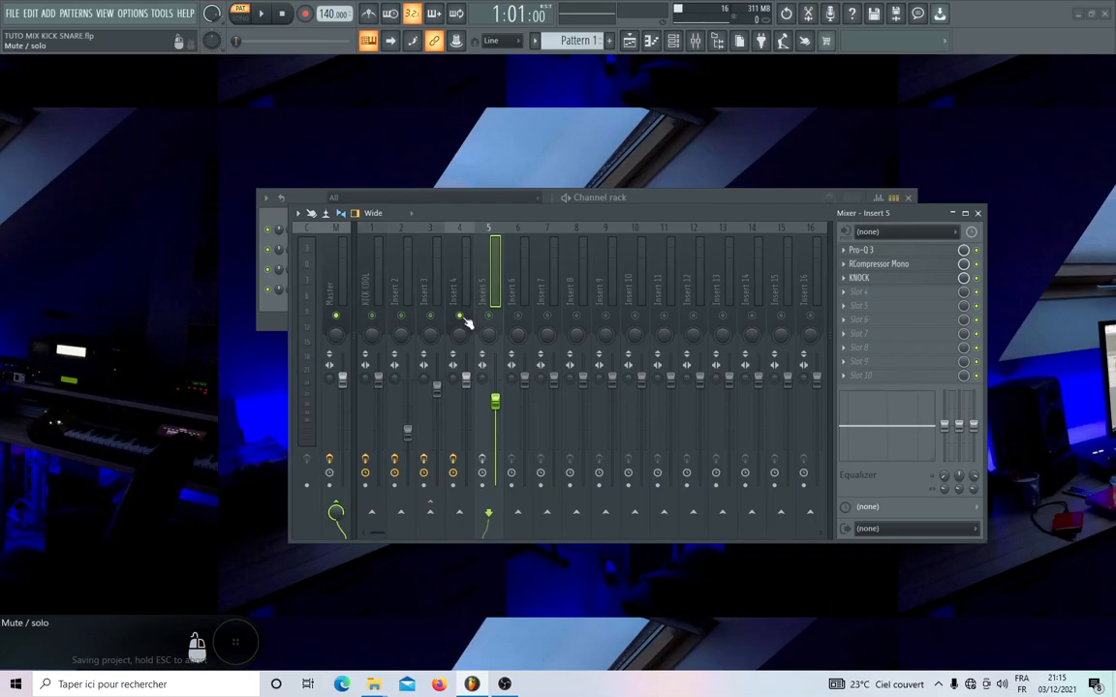
{"action": "left_click", "coordinate": [462, 288]}
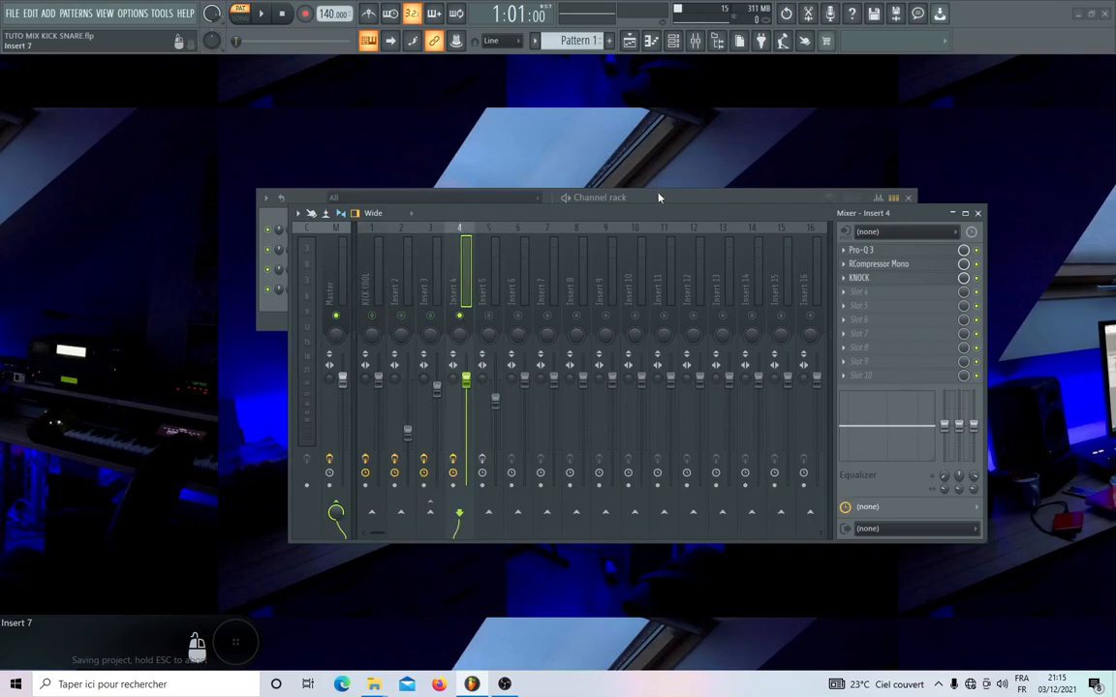
{"action": "left_click_drag", "start_coordinate": [658, 207], "coordinate": [651, 294]}
{"action": "left_click_drag", "start_coordinate": [675, 205], "coordinate": [489, 130]}
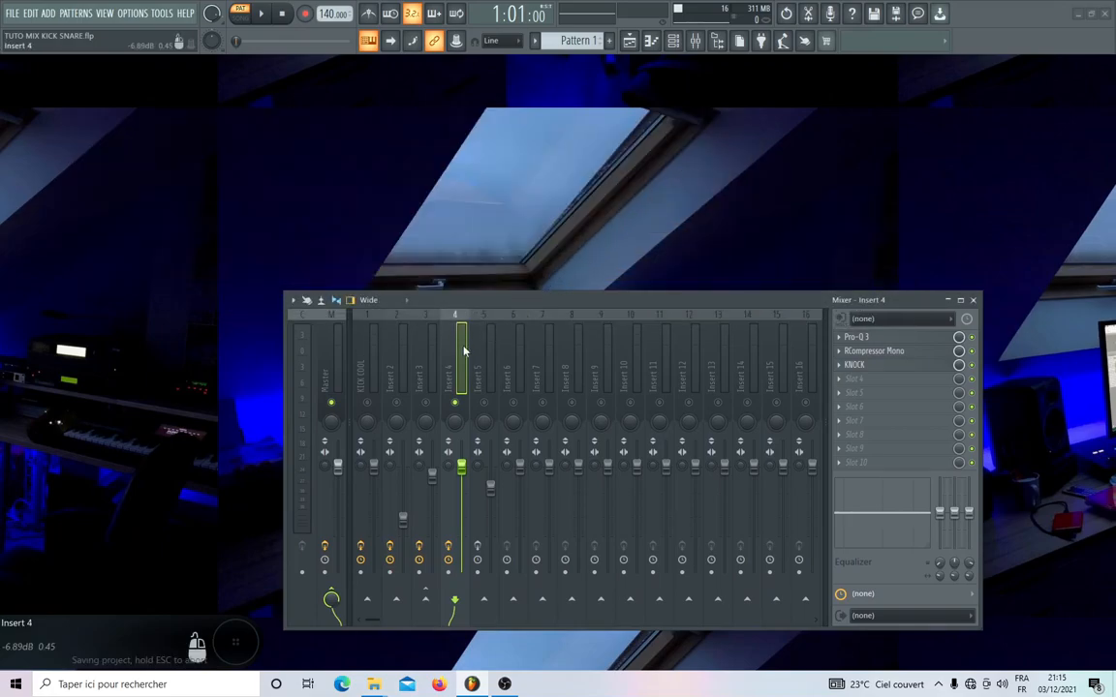
Open Pro-Q 3 on Insert 4 and compare the snare with the low-cut band disabled and enabled during playback
{"action": "left_click", "coordinate": [859, 337]}
{"action": "left_click_drag", "start_coordinate": [420, 108], "coordinate": [422, 96]}
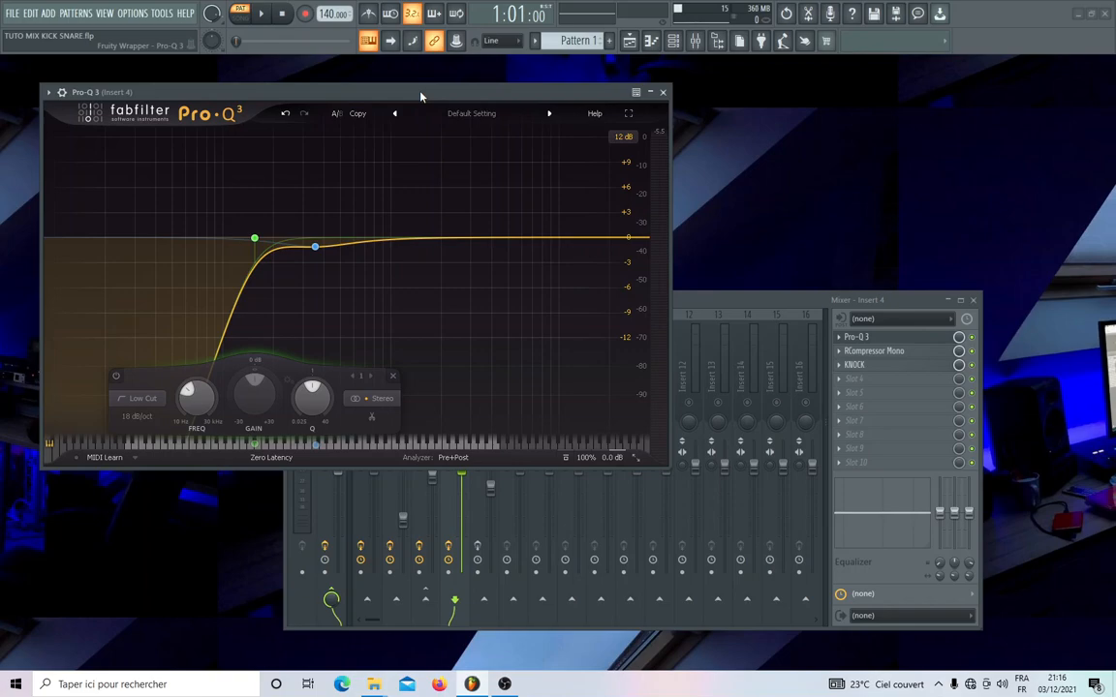
{"action": "left_click_drag", "start_coordinate": [421, 96], "coordinate": [420, 80]}
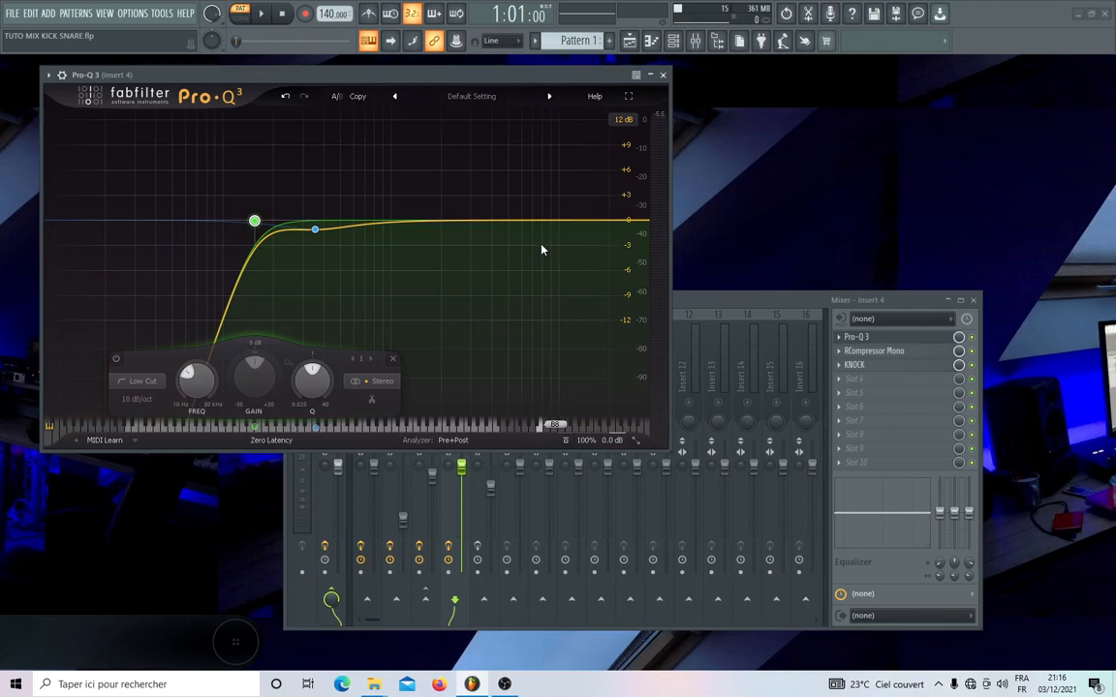
{"action": "mouse_move", "coordinate": [254, 220]}
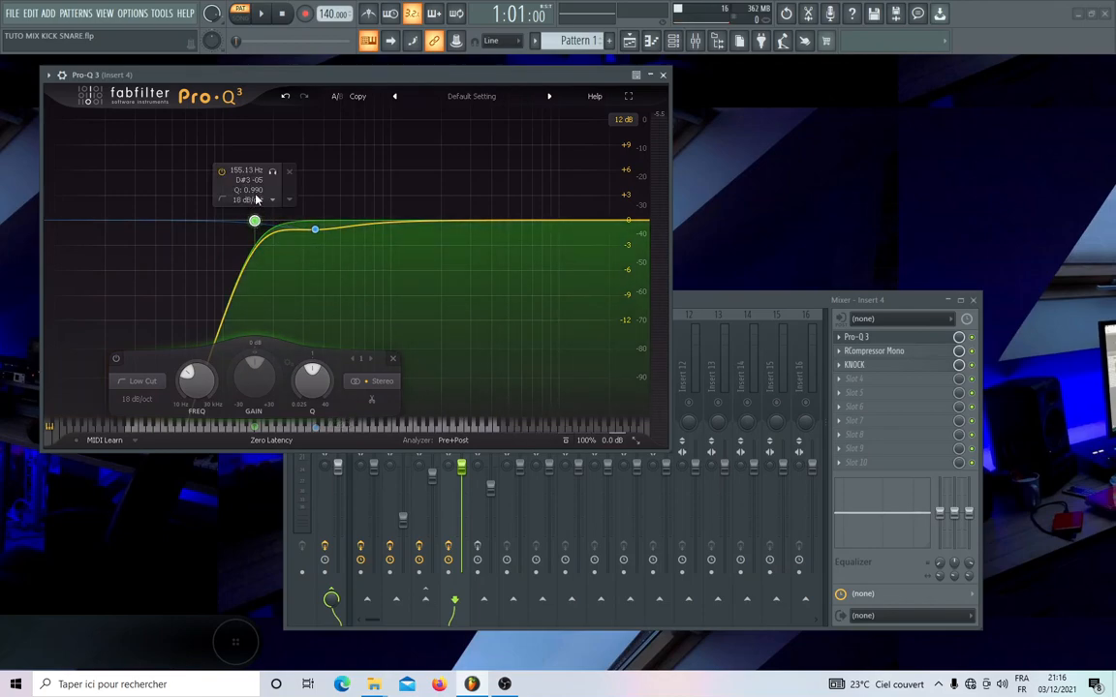
{"action": "key", "text": "space"}
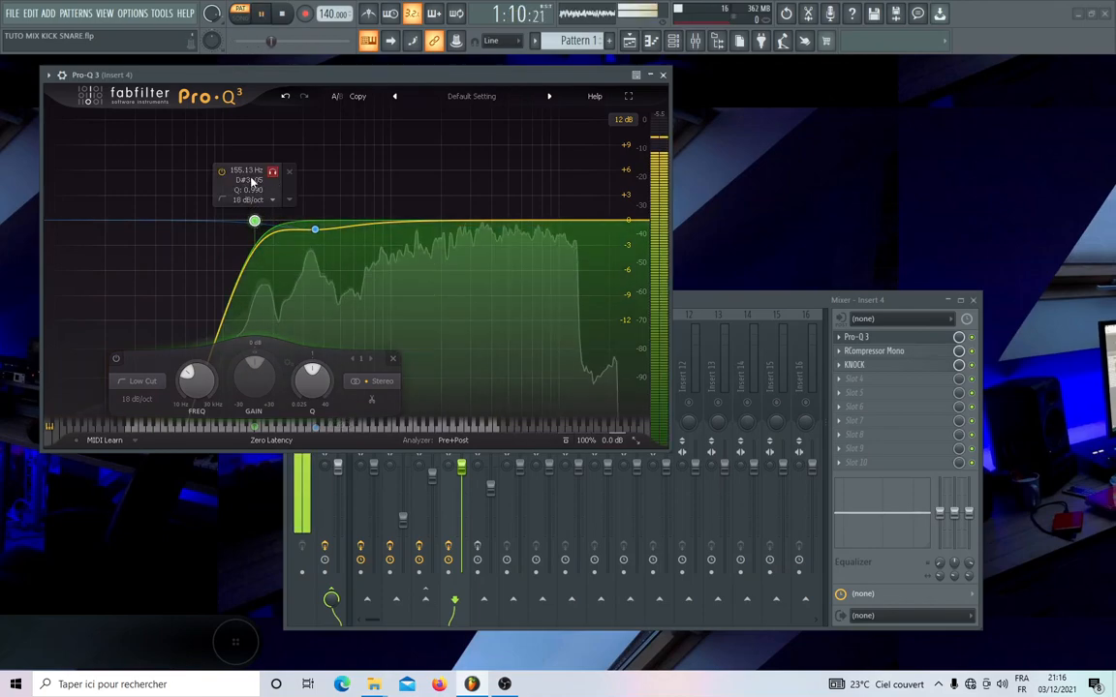
{"action": "left_click", "coordinate": [221, 172]}
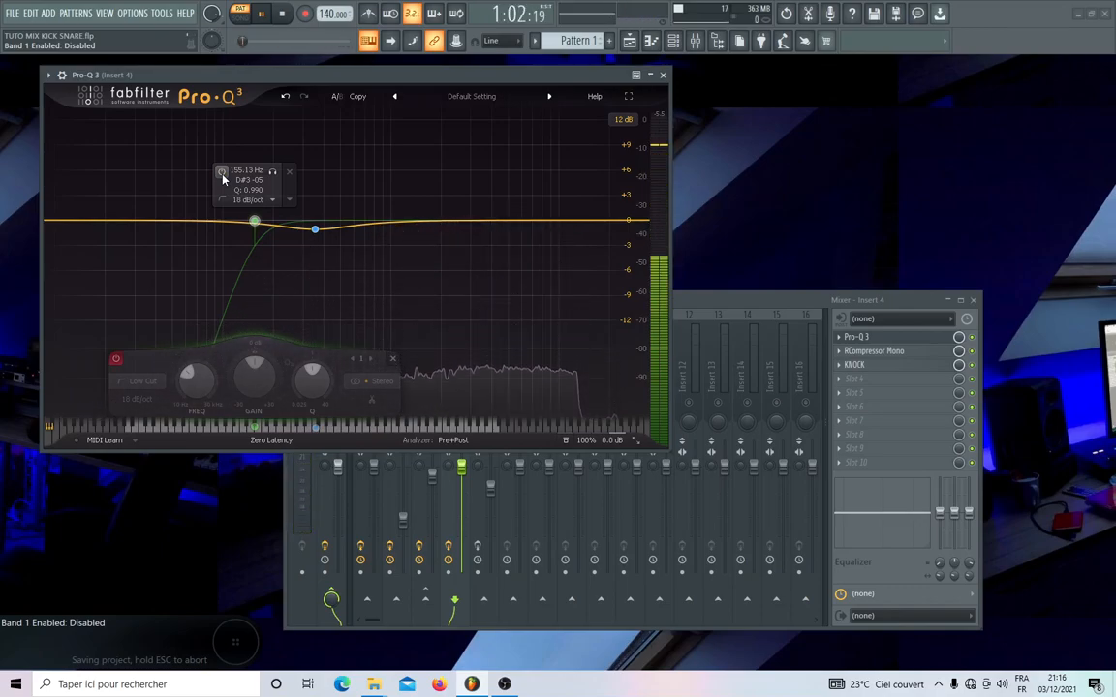
{"action": "left_click", "coordinate": [222, 173]}
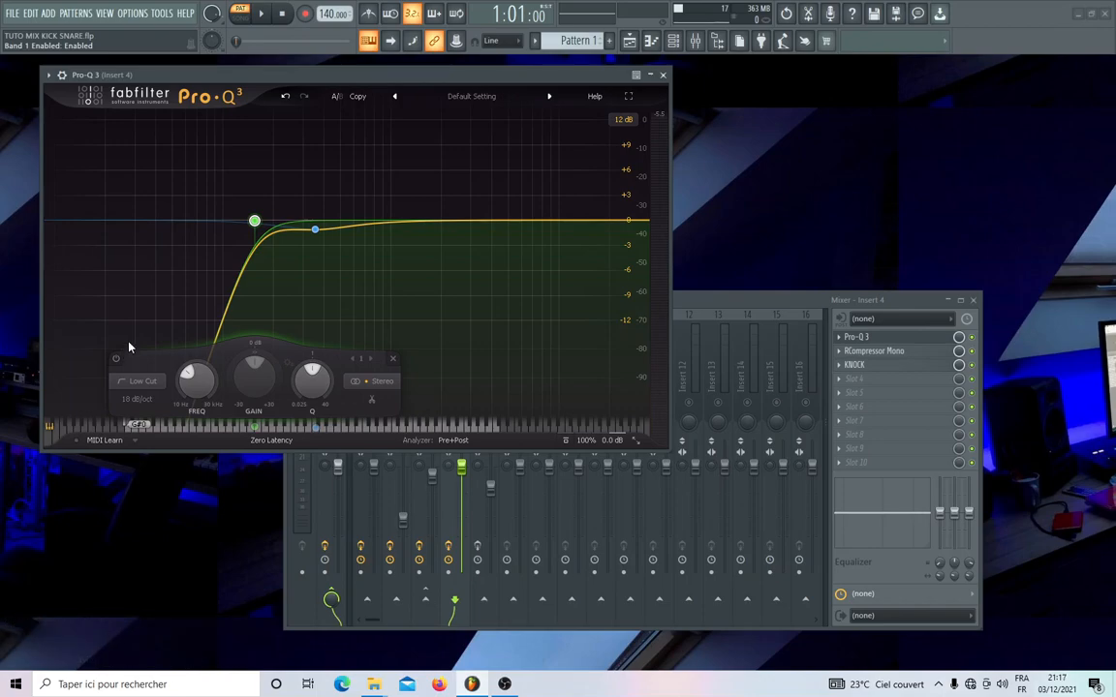
Examine the frequency and slope of the low-cut band and the settings of the second band in Pro-Q 3
{"action": "left_click_drag", "start_coordinate": [224, 76], "coordinate": [280, 81]}
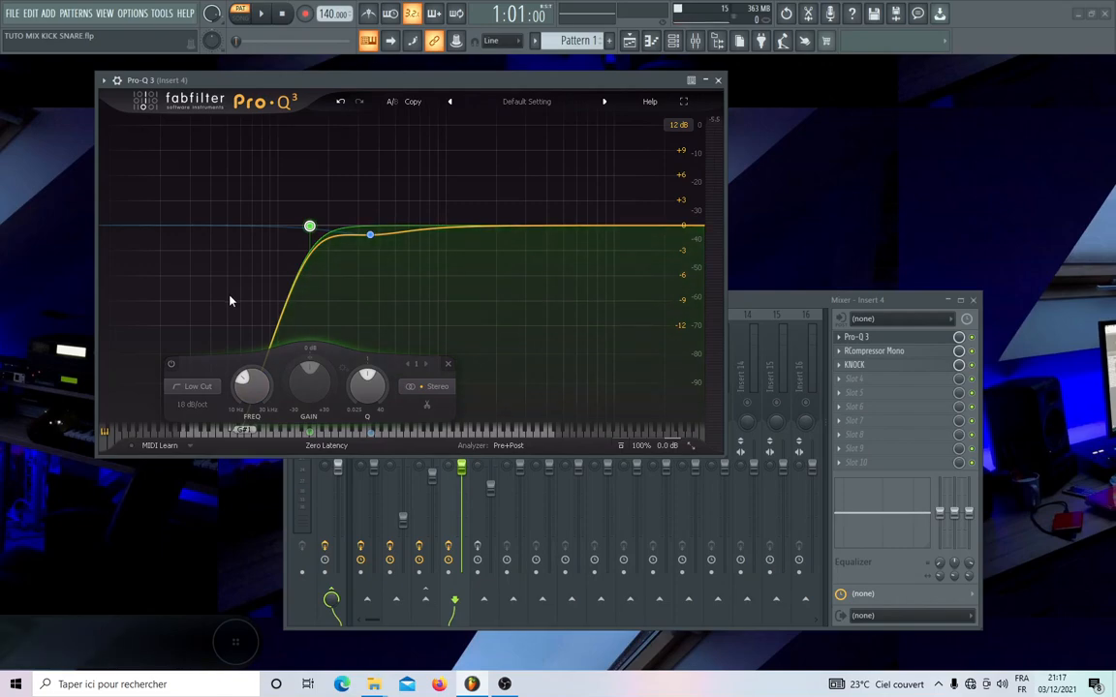
{"action": "mouse_move", "coordinate": [308, 230]}
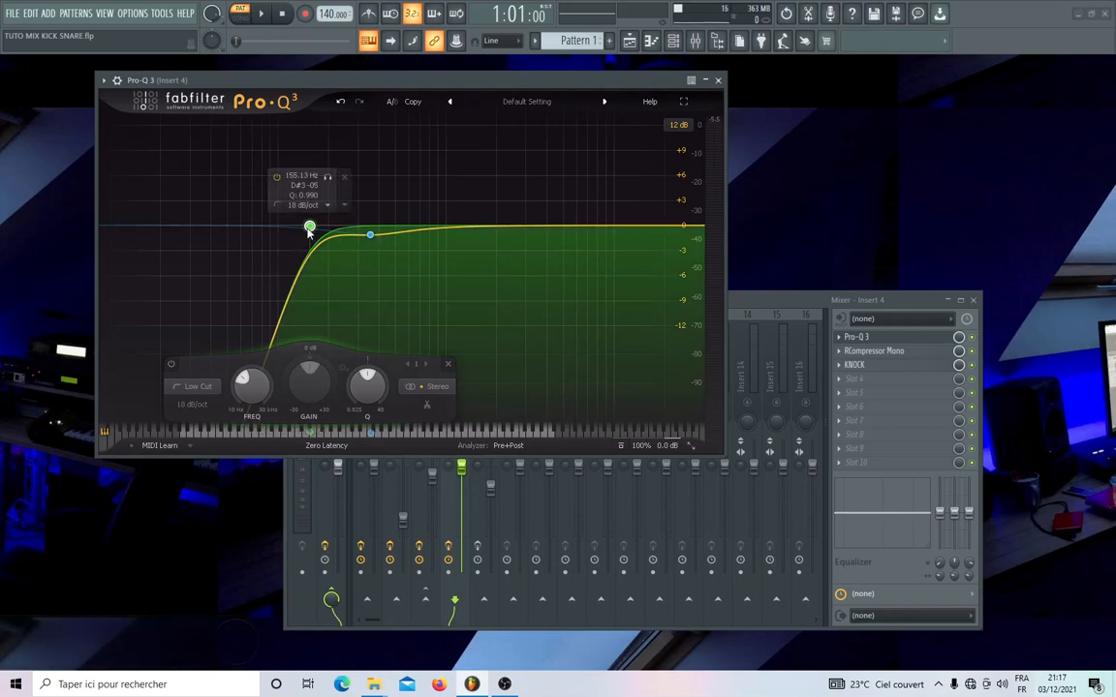
{"action": "mouse_move", "coordinate": [369, 235]}
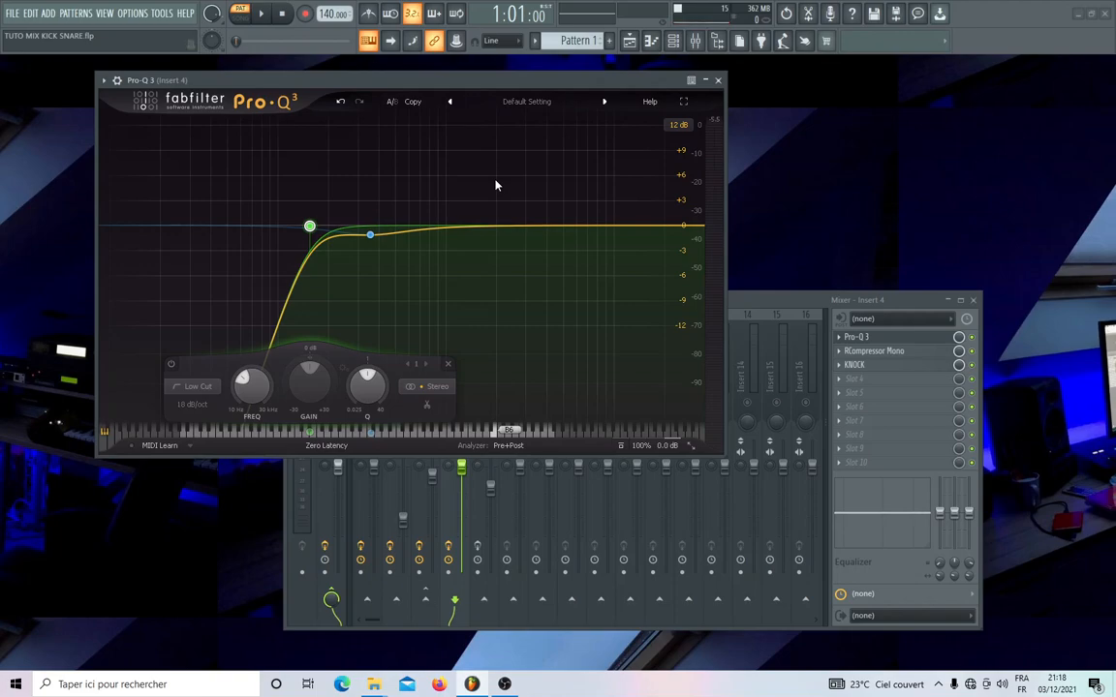
Try a bell boost of about +13 dB at 3310 Hz in Pro-Q 3 and undo it
{"action": "mouse_move", "coordinate": [452, 226]}
{"action": "double_click", "coordinate": [520, 227]}
{"action": "left_click_drag", "start_coordinate": [520, 226], "coordinate": [531, 182]}
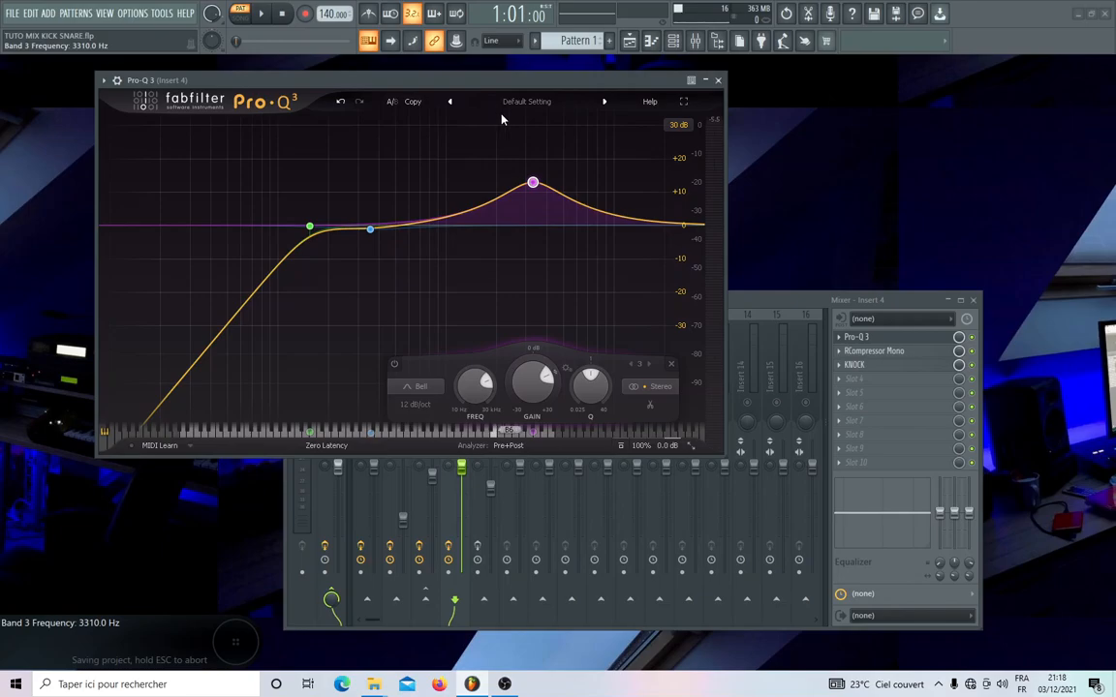
{"action": "mouse_move", "coordinate": [537, 154]}
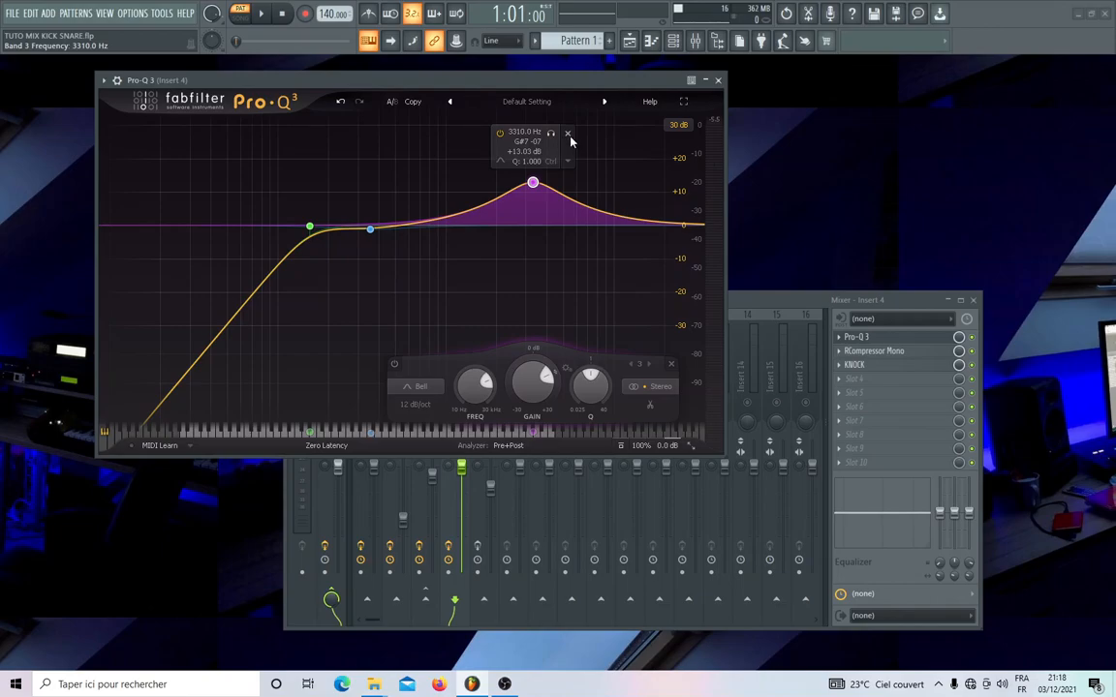
{"action": "left_click", "coordinate": [569, 141]}
{"action": "left_click", "coordinate": [342, 102]}
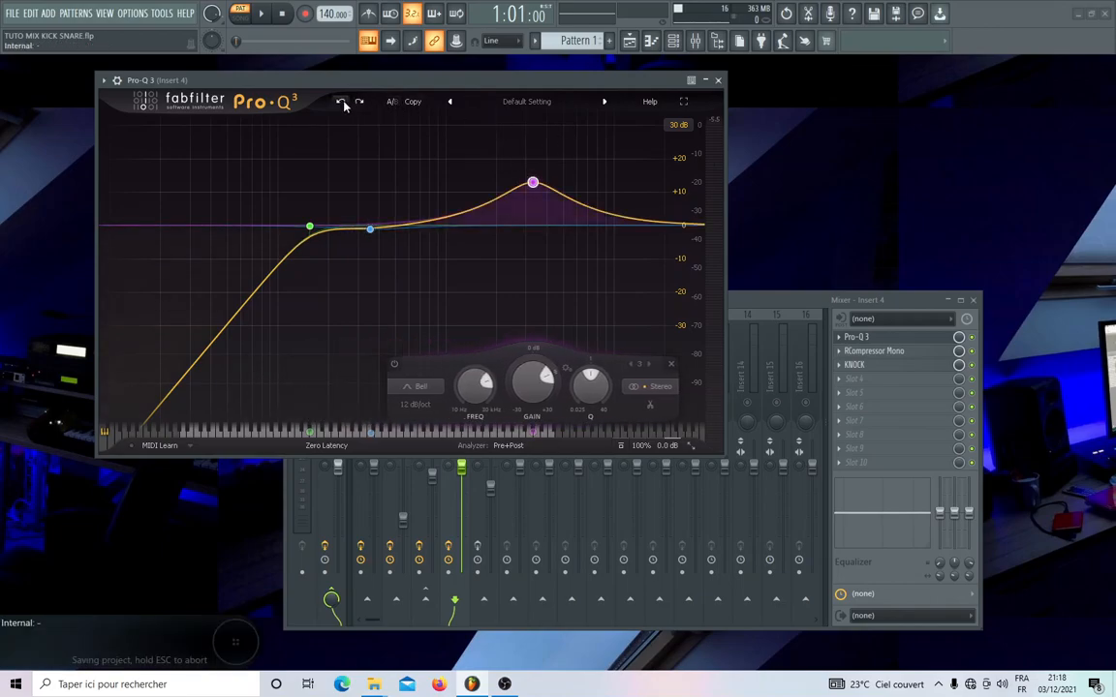
{"action": "left_click", "coordinate": [342, 103]}
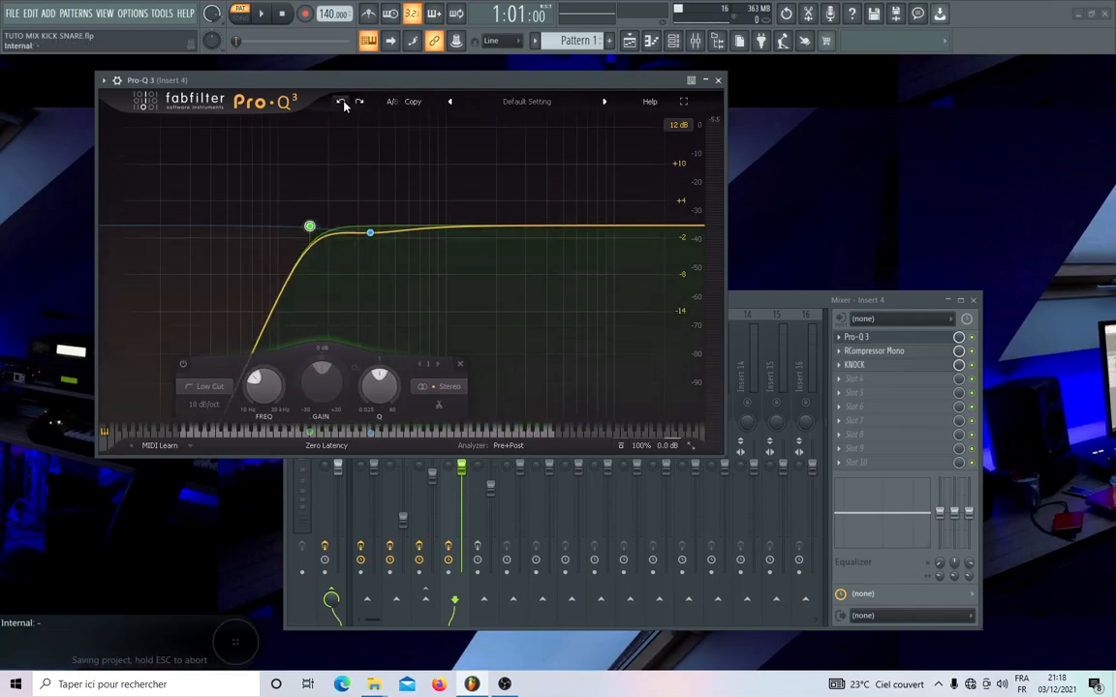
Close Pro-Q 3, open RCompressor Mono on Insert 4 and set its attack to 500 ms
{"action": "left_click", "coordinate": [717, 80]}
{"action": "left_click", "coordinate": [889, 354]}
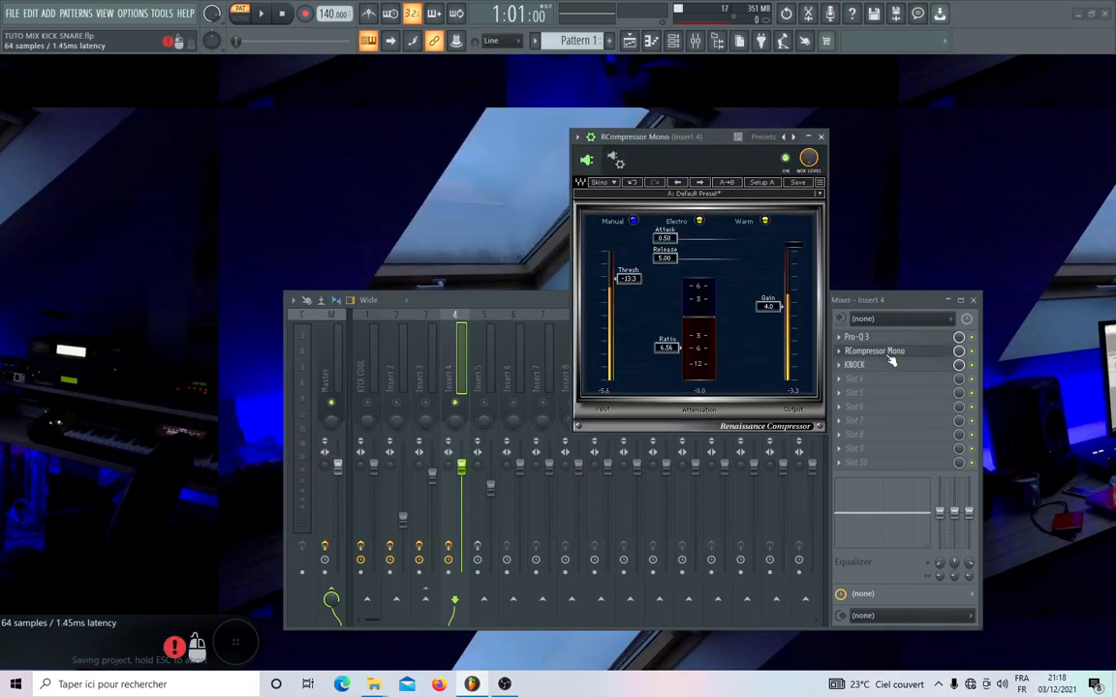
{"action": "left_click_drag", "start_coordinate": [709, 142], "coordinate": [586, 141]}
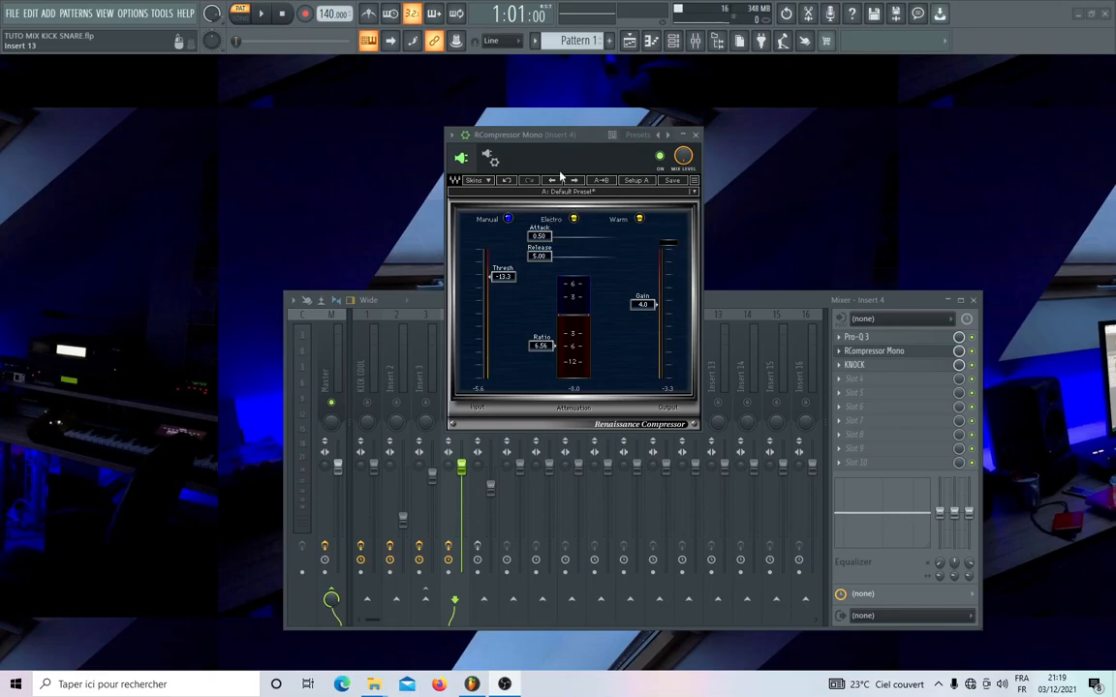
{"action": "left_click_drag", "start_coordinate": [571, 135], "coordinate": [619, 124]}
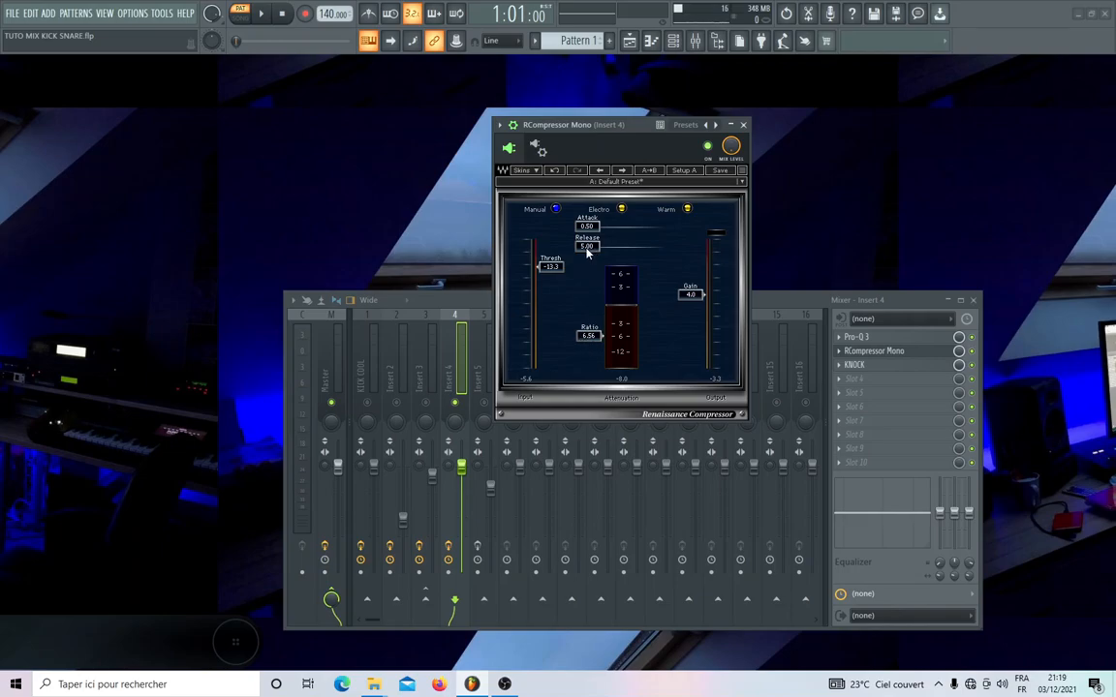
{"action": "left_click_drag", "start_coordinate": [589, 230], "coordinate": [652, 227]}
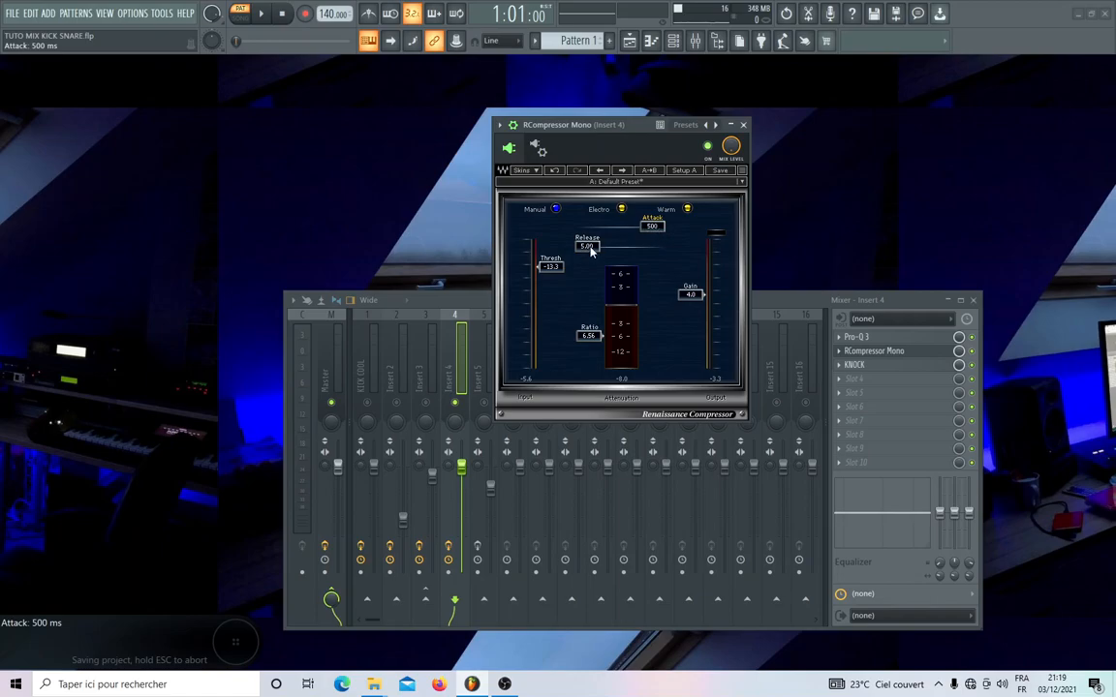
Add Fruity Limiter to slot 4 of Insert 4 and disable Pro-Q 3, RCompressor Mono and KNOCK
{"action": "left_click", "coordinate": [787, 301]}
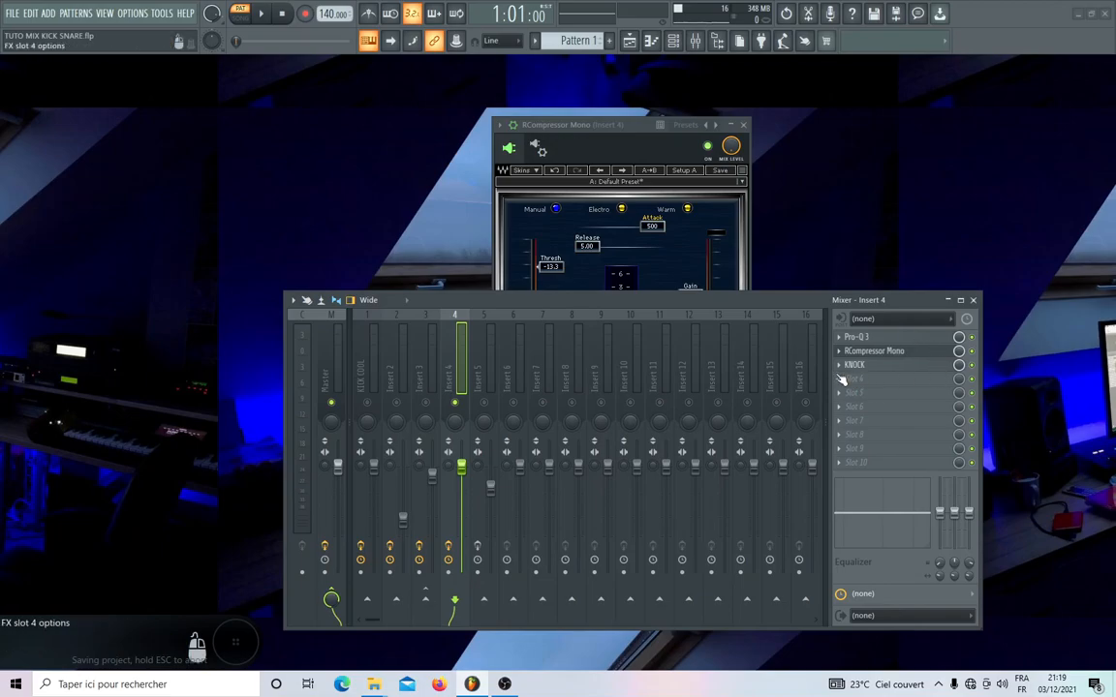
{"action": "left_click", "coordinate": [843, 380]}
{"action": "mouse_move", "coordinate": [857, 373]}
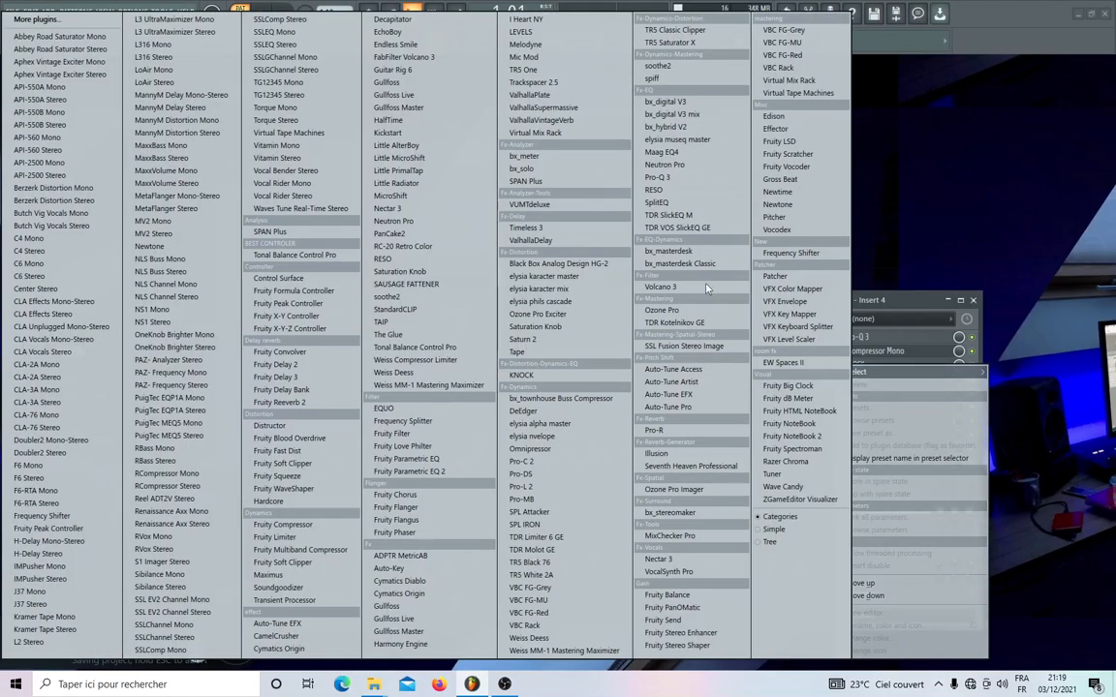
{"action": "left_click", "coordinate": [275, 536]}
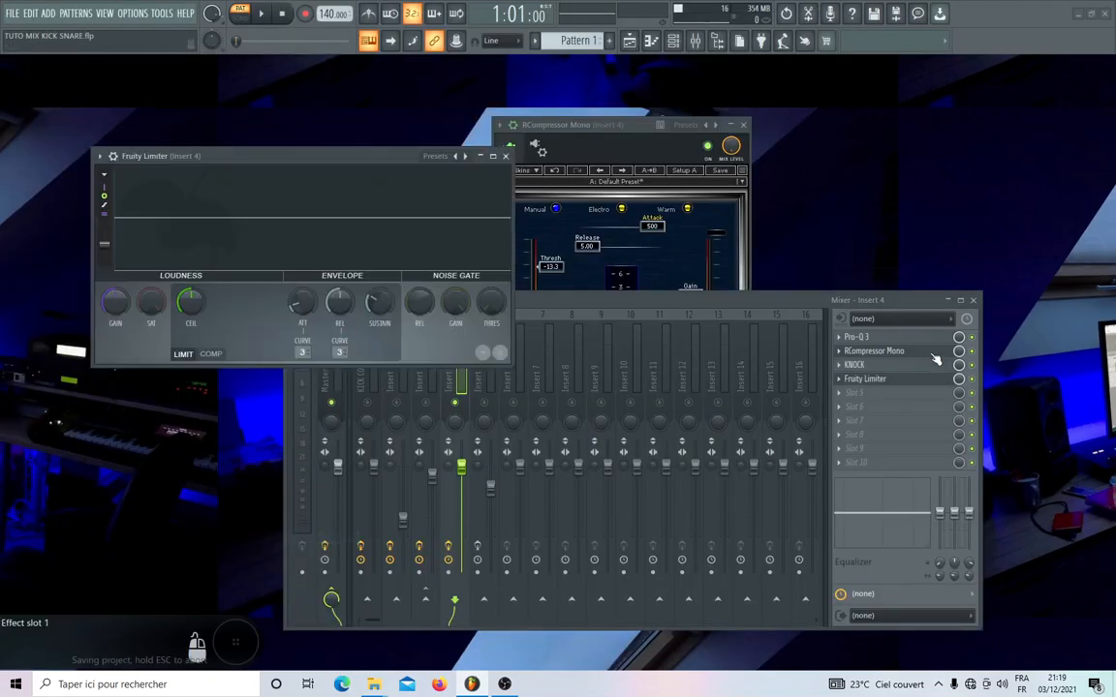
{"action": "left_click", "coordinate": [877, 329]}
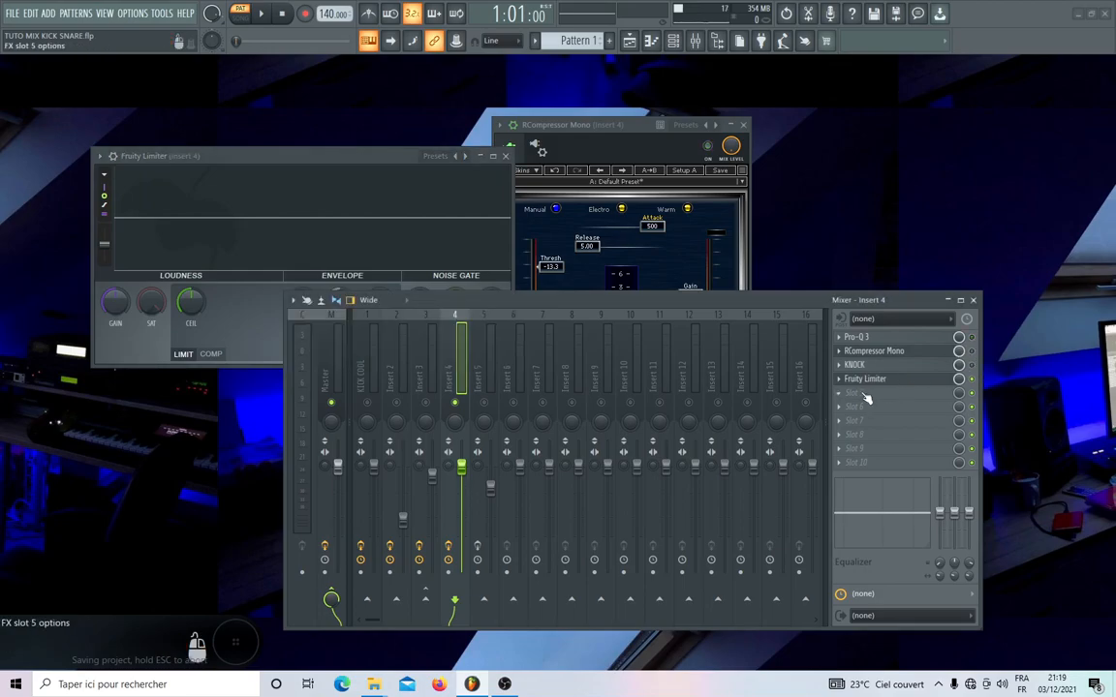
Capture and freeze the snare's waveform in Fruity Limiter during playback, and place RCompressor Mono beside it
{"action": "left_click_drag", "start_coordinate": [339, 155], "coordinate": [336, 131]}
{"action": "key", "text": "space"}
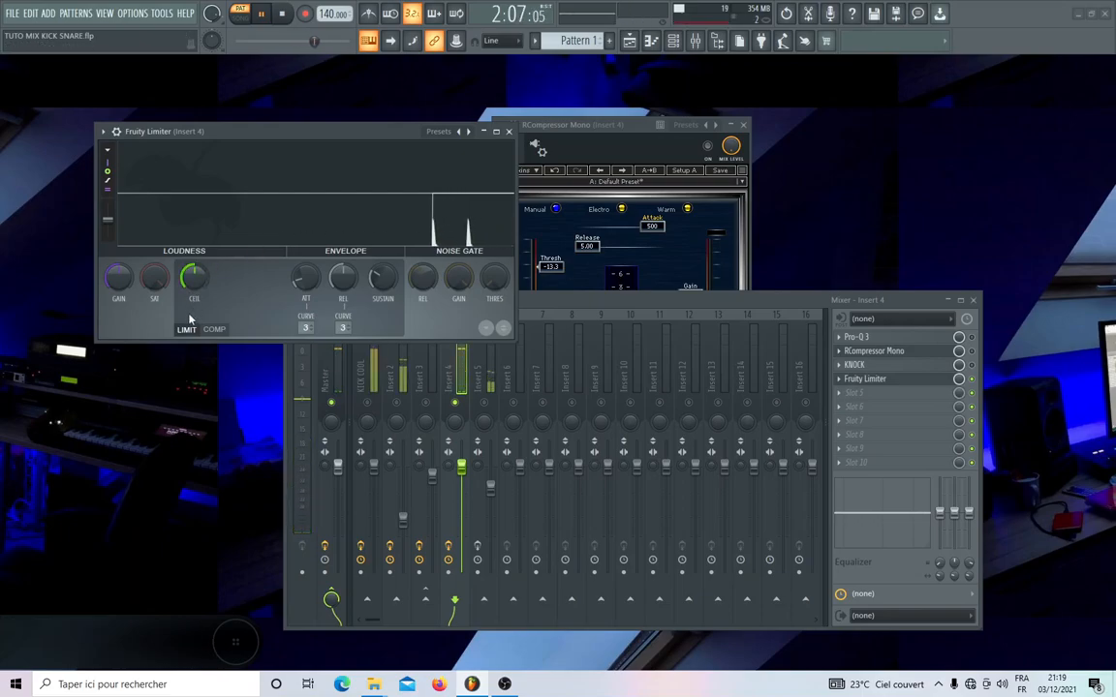
{"action": "left_click", "coordinate": [259, 178]}
{"action": "left_click", "coordinate": [283, 14]}
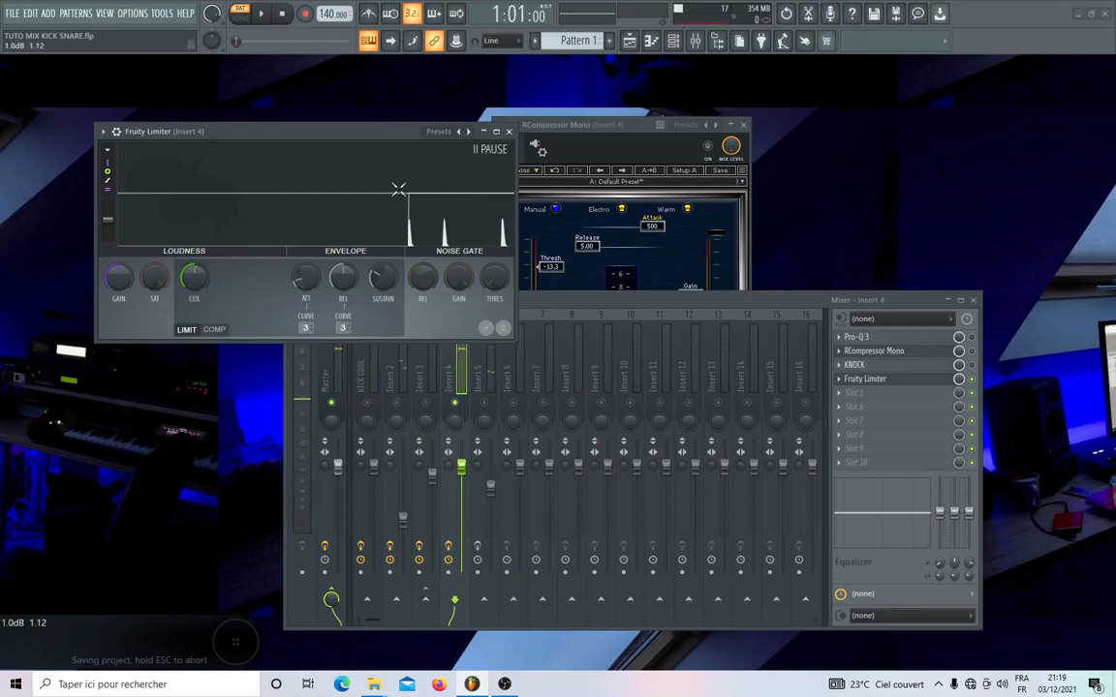
{"action": "left_click_drag", "start_coordinate": [571, 124], "coordinate": [648, 111]}
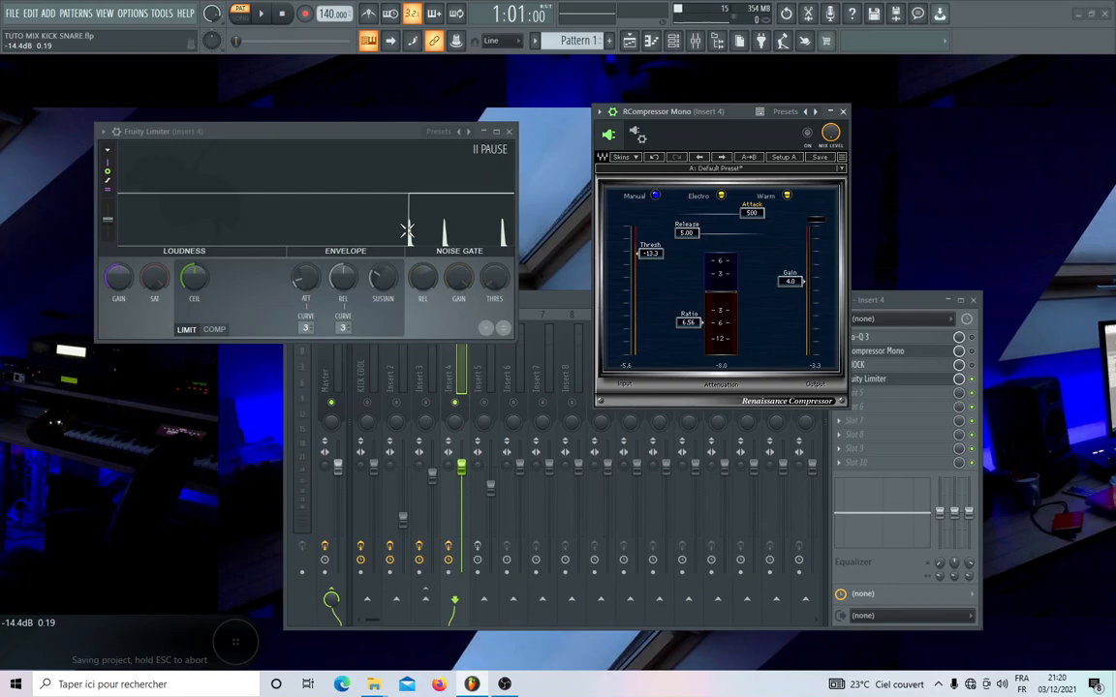
Resume the Fruity Limiter display, set RCompressor Mono's attack to 0.50 ms and play the pattern briefly
{"action": "left_click", "coordinate": [407, 231]}
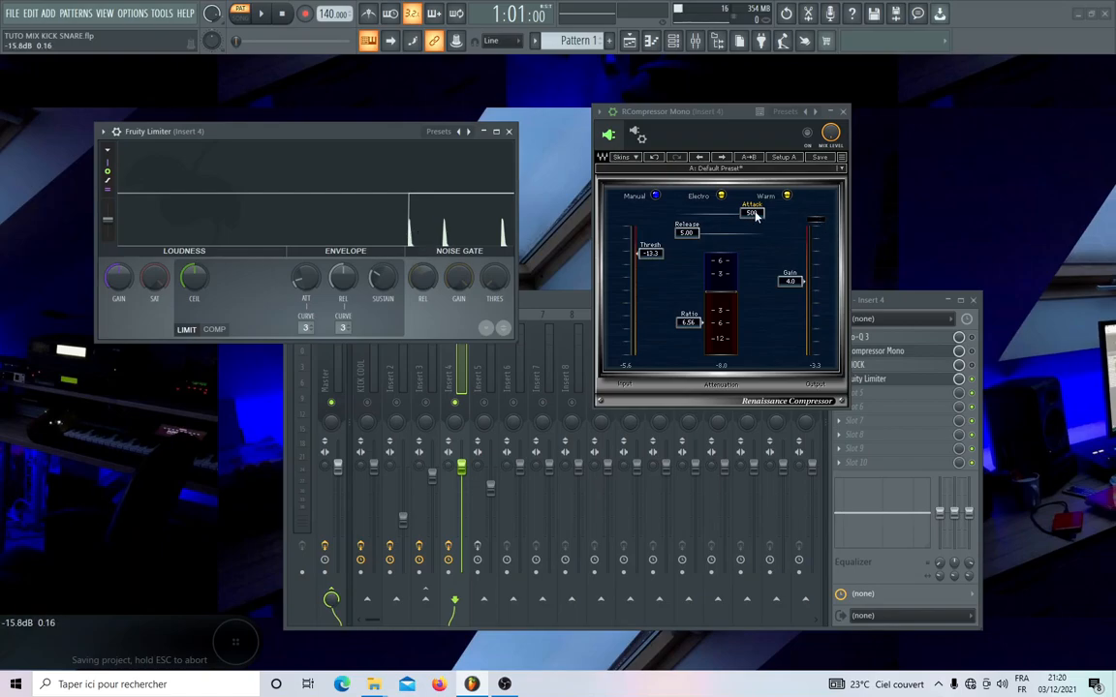
{"action": "left_click_drag", "start_coordinate": [753, 215], "coordinate": [601, 215]}
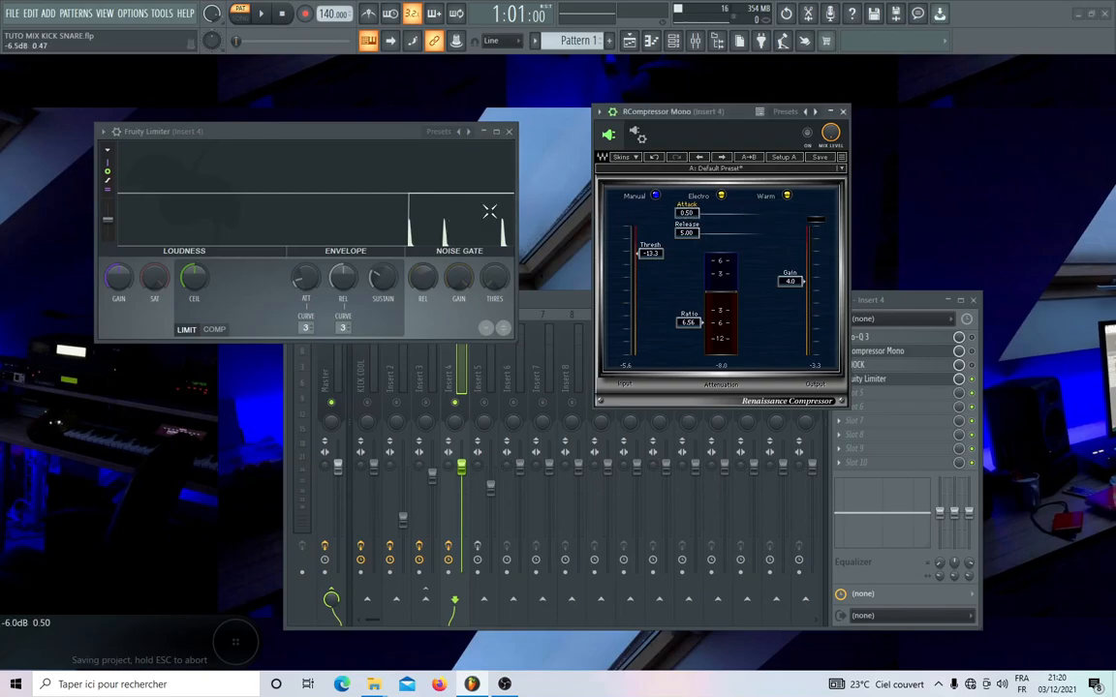
{"action": "key", "text": "space"}
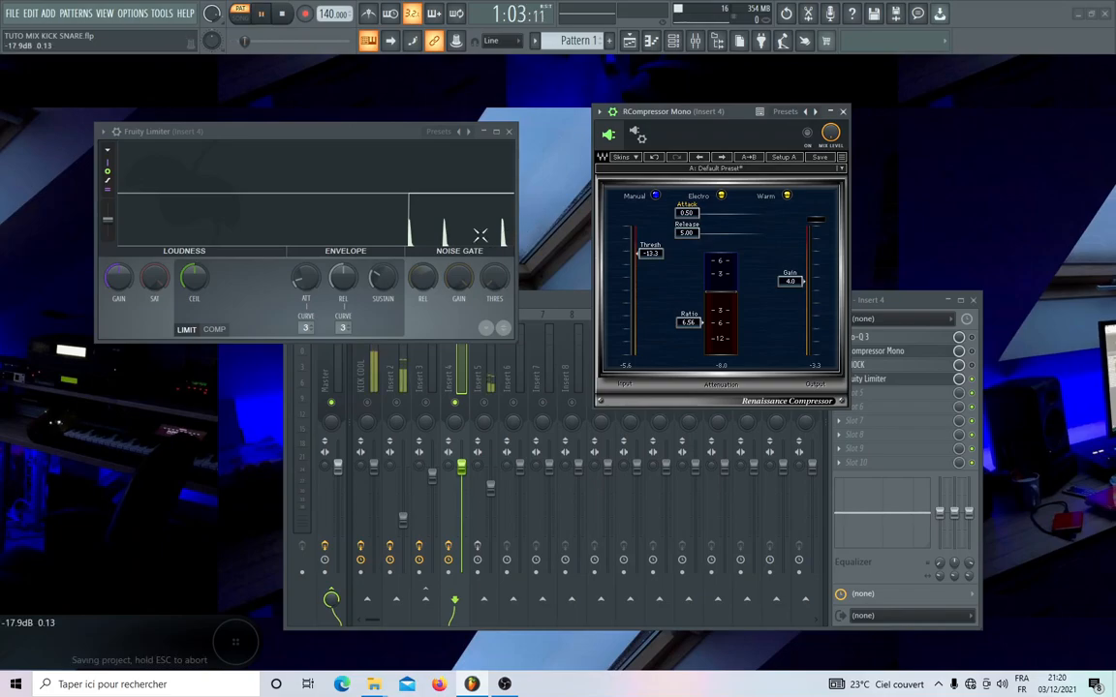
{"action": "left_click", "coordinate": [373, 136]}
{"action": "key", "text": "space"}
Switch Fruity Limiter to compressor mode with a lowered threshold and a 2.6:1 ratio, and freeze its waveform after playing the pattern
{"action": "left_click", "coordinate": [222, 332]}
{"action": "left_click_drag", "start_coordinate": [205, 279], "coordinate": [206, 321]}
{"action": "left_click_drag", "start_coordinate": [259, 288], "coordinate": [260, 263]}
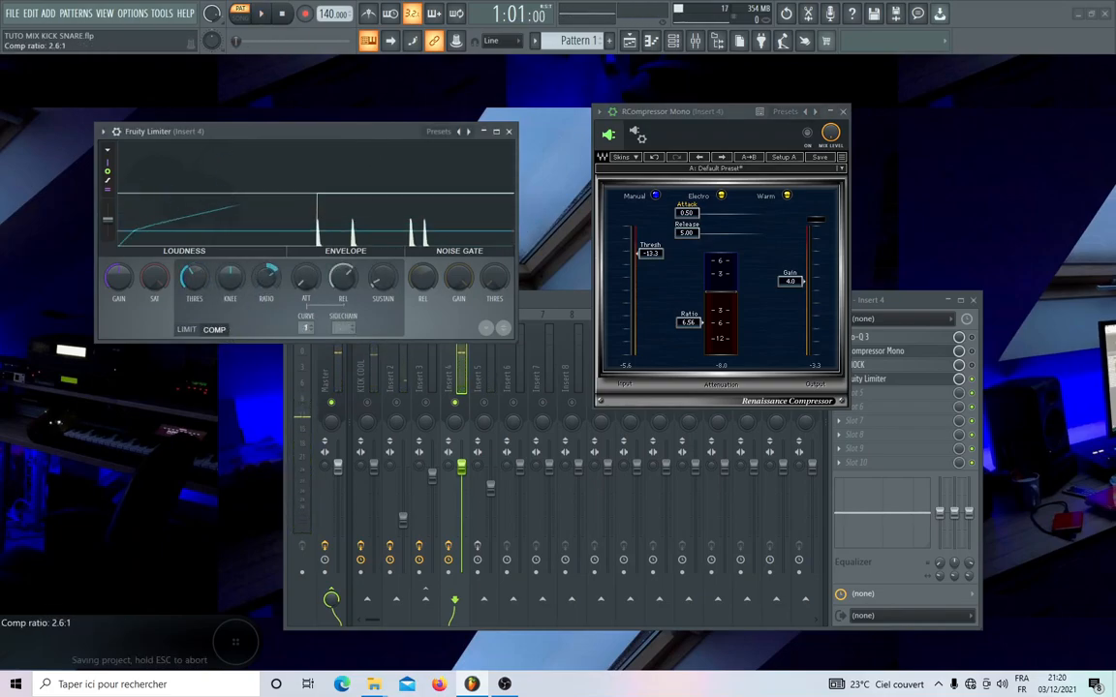
{"action": "key", "text": "space"}
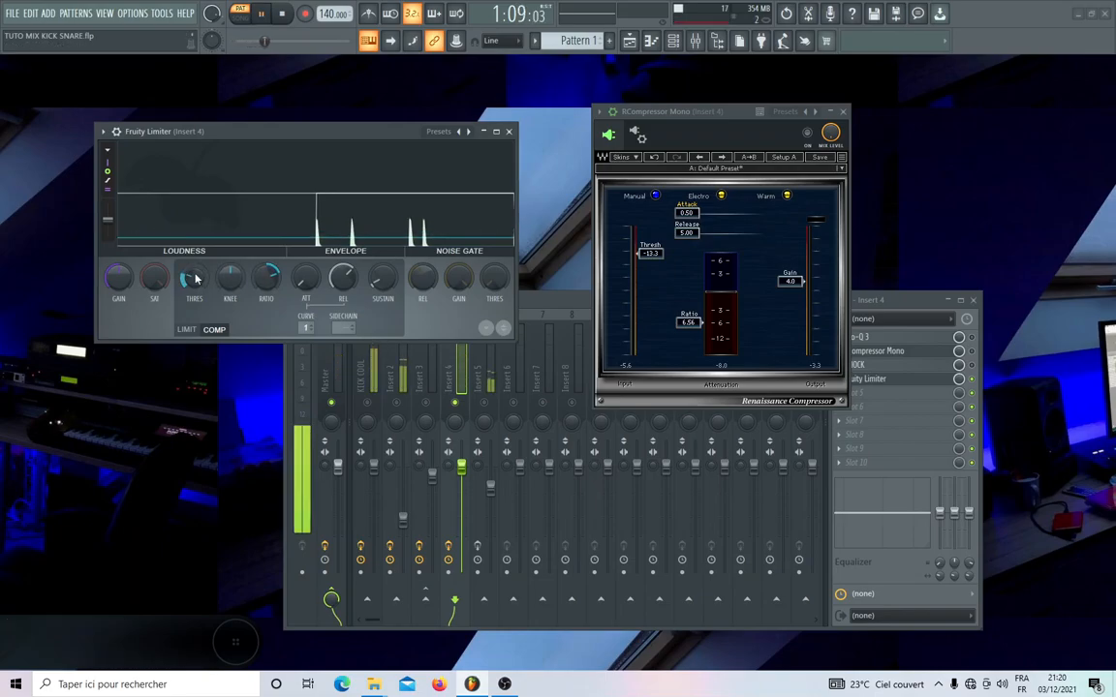
{"action": "key", "text": "space"}
{"action": "left_click", "coordinate": [322, 177]}
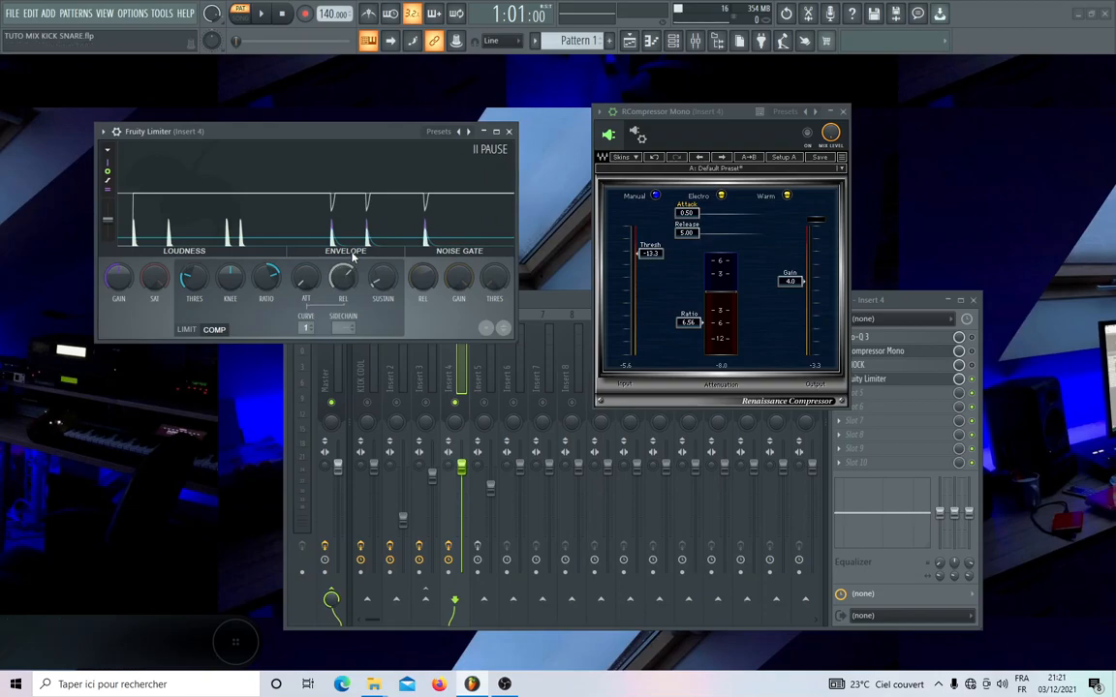
Lower Fruity Limiter's release to its minimum, audition the pattern and enlarge the limiter window
{"action": "left_click_drag", "start_coordinate": [344, 279], "coordinate": [344, 356]}
{"action": "key", "text": "space"}
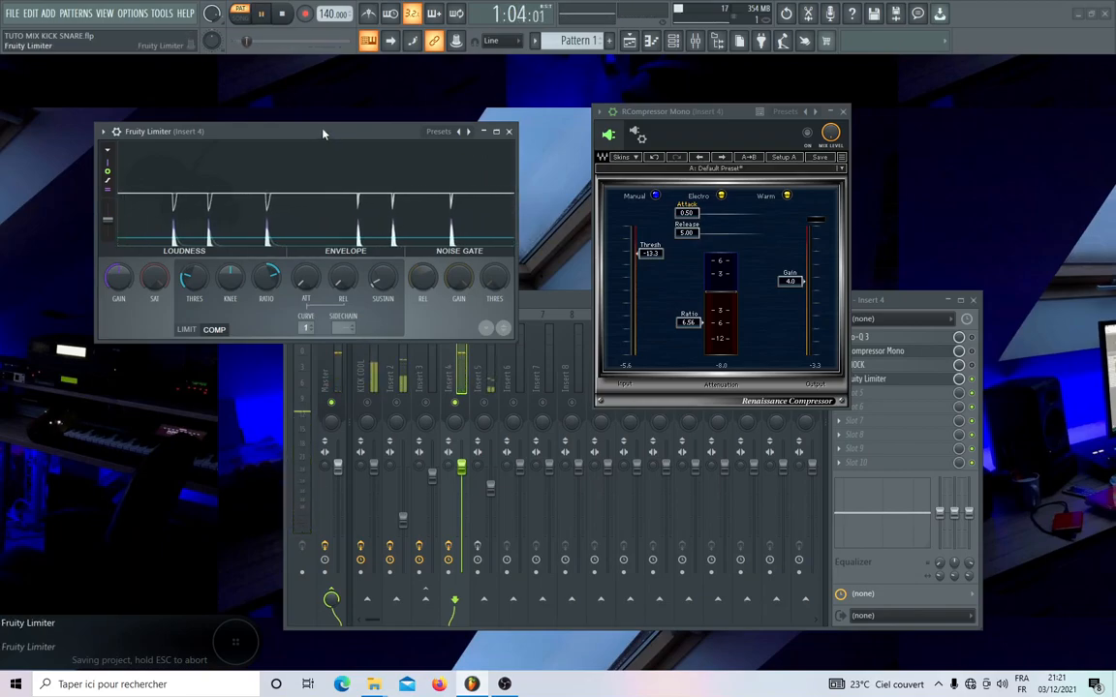
{"action": "key", "text": "space"}
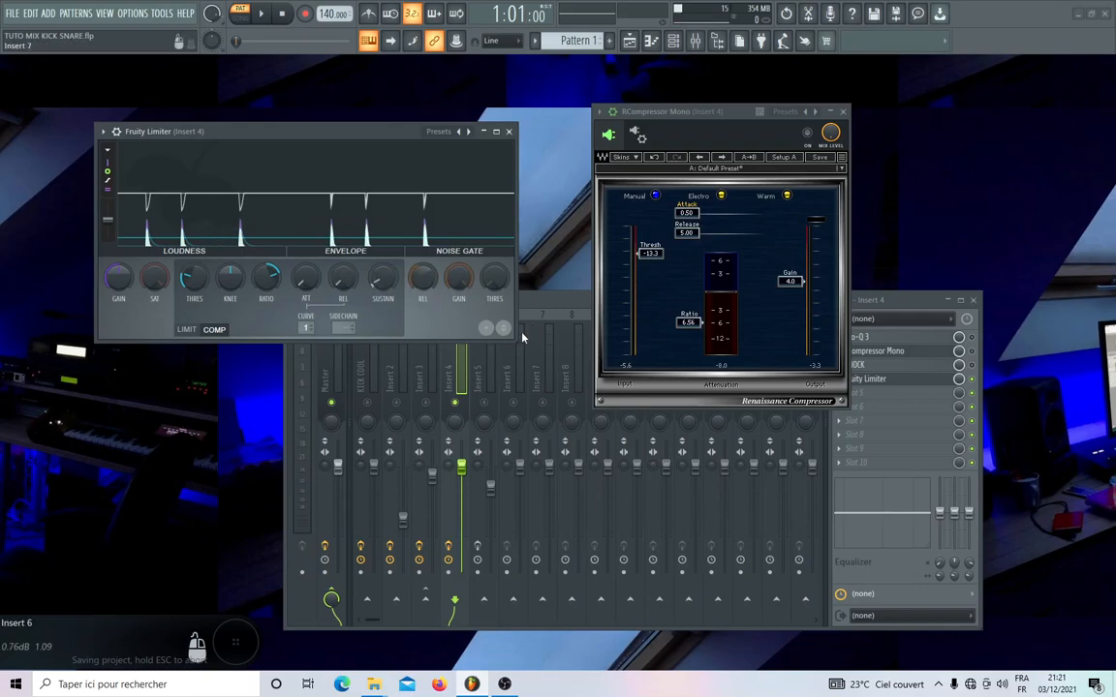
{"action": "left_click_drag", "start_coordinate": [516, 340], "coordinate": [633, 450]}
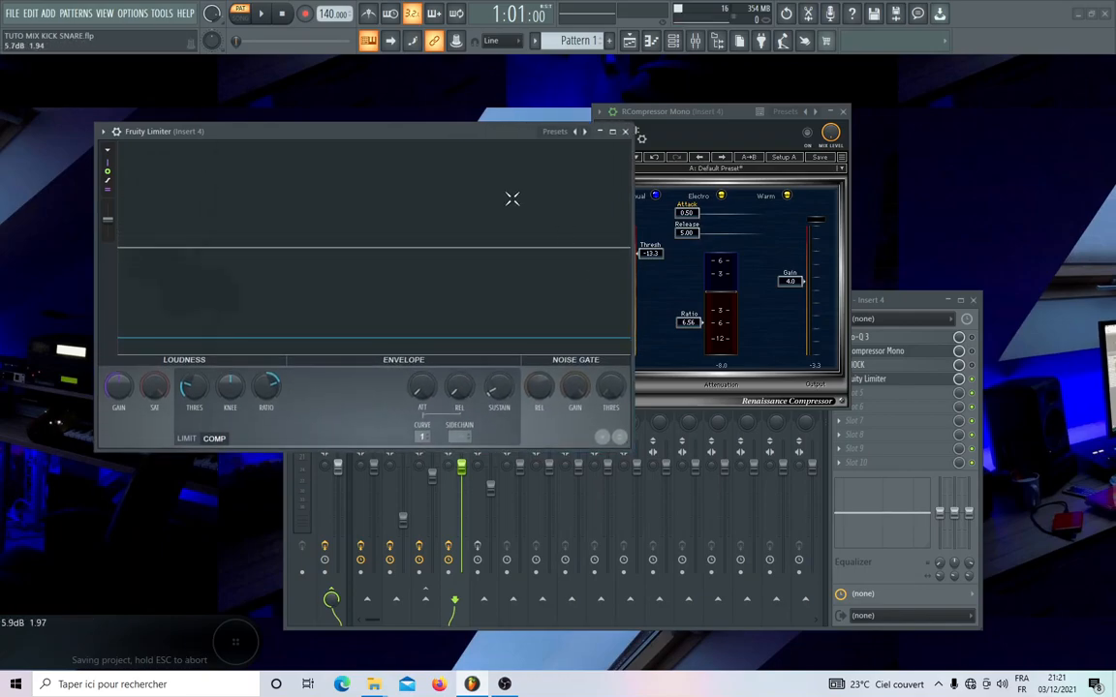
{"action": "left_click_drag", "start_coordinate": [418, 130], "coordinate": [364, 92]}
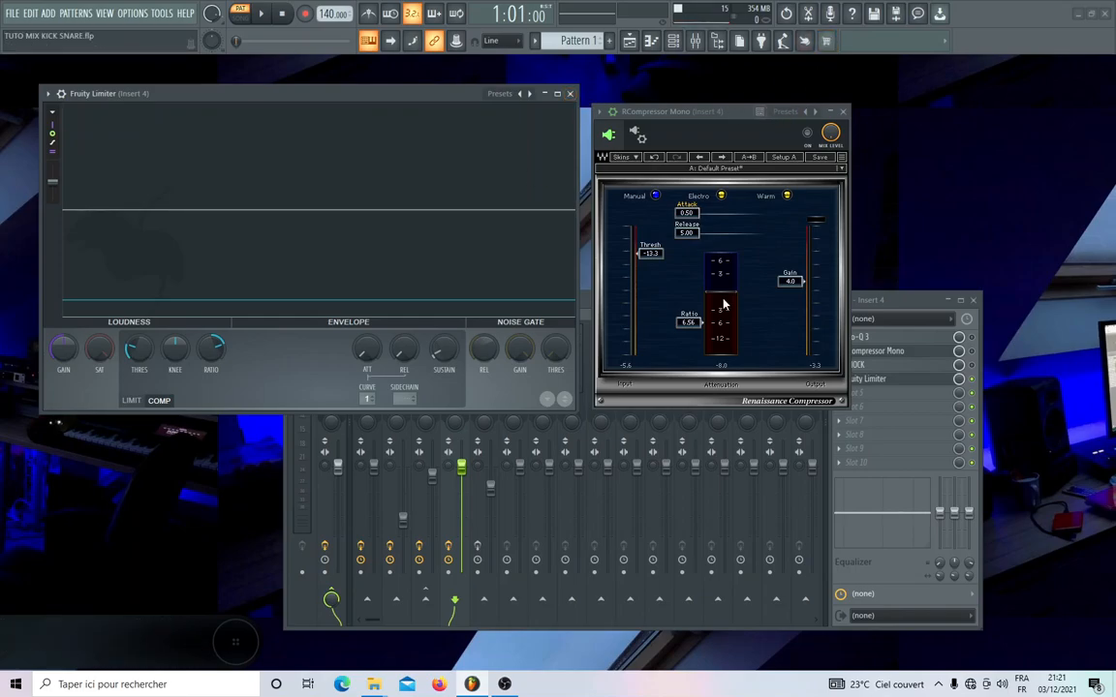
Close both plugin windows, re-enable Pro-Q 3, RCompressor Mono and KNOCK on Insert 4, and disable Fruity Limiter
{"action": "left_click", "coordinate": [571, 94]}
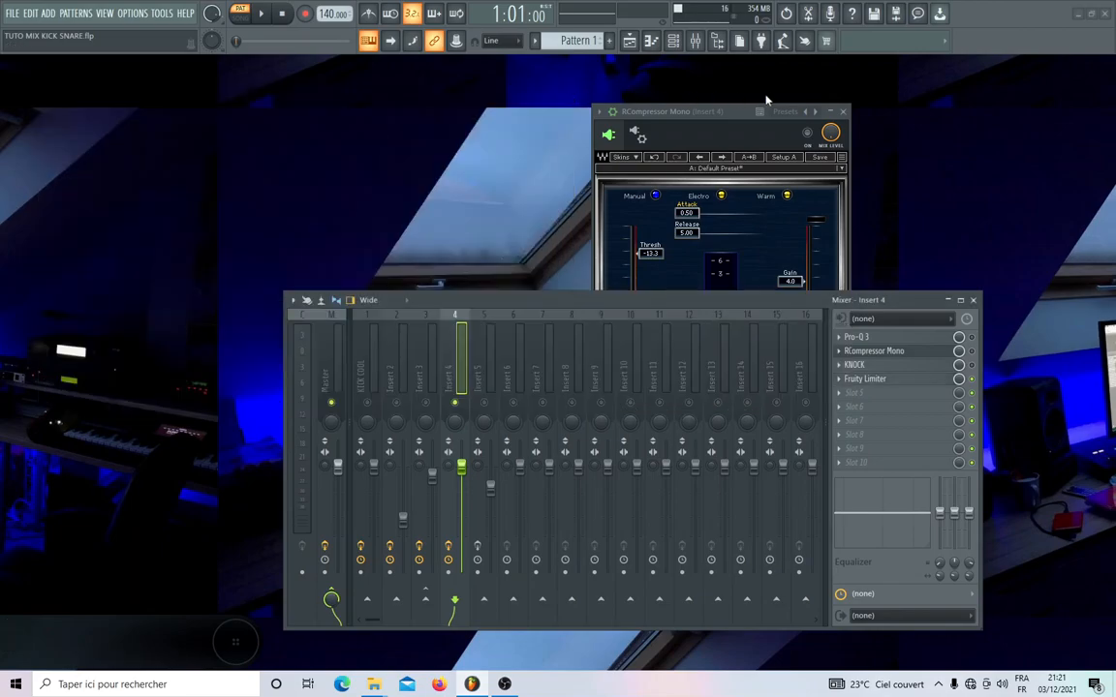
{"action": "left_click", "coordinate": [842, 112]}
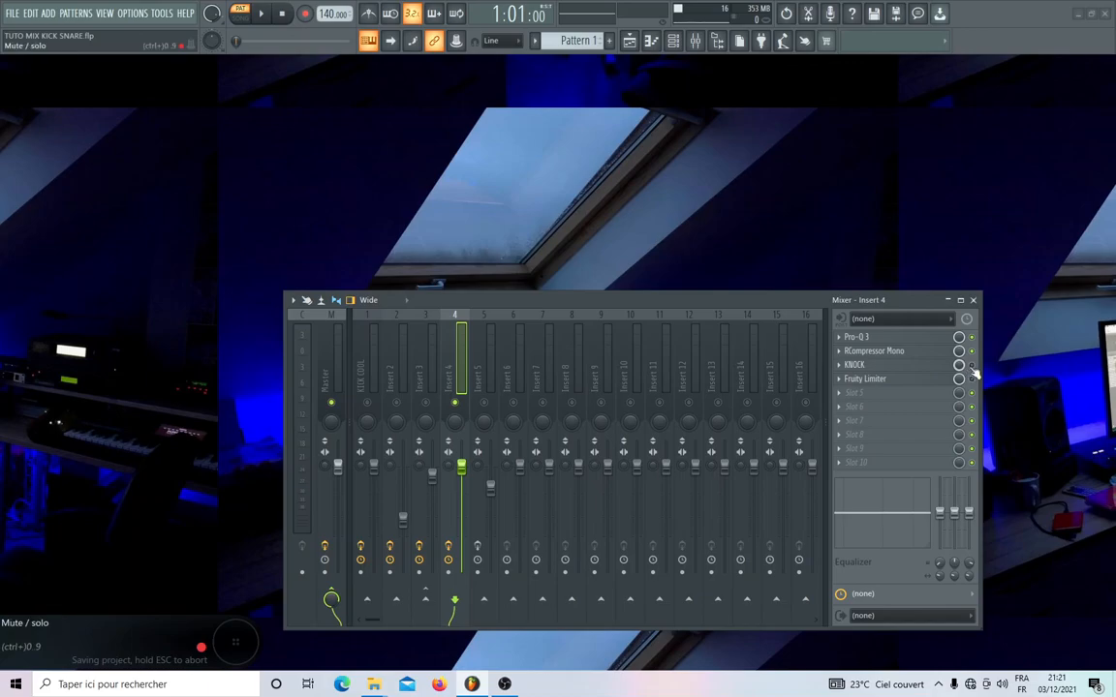
Open KNOCK on Insert 4 to examine its saturation, sub and clip settings, and close it
{"action": "left_click", "coordinate": [876, 366]}
{"action": "left_click_drag", "start_coordinate": [454, 169], "coordinate": [456, 143]}
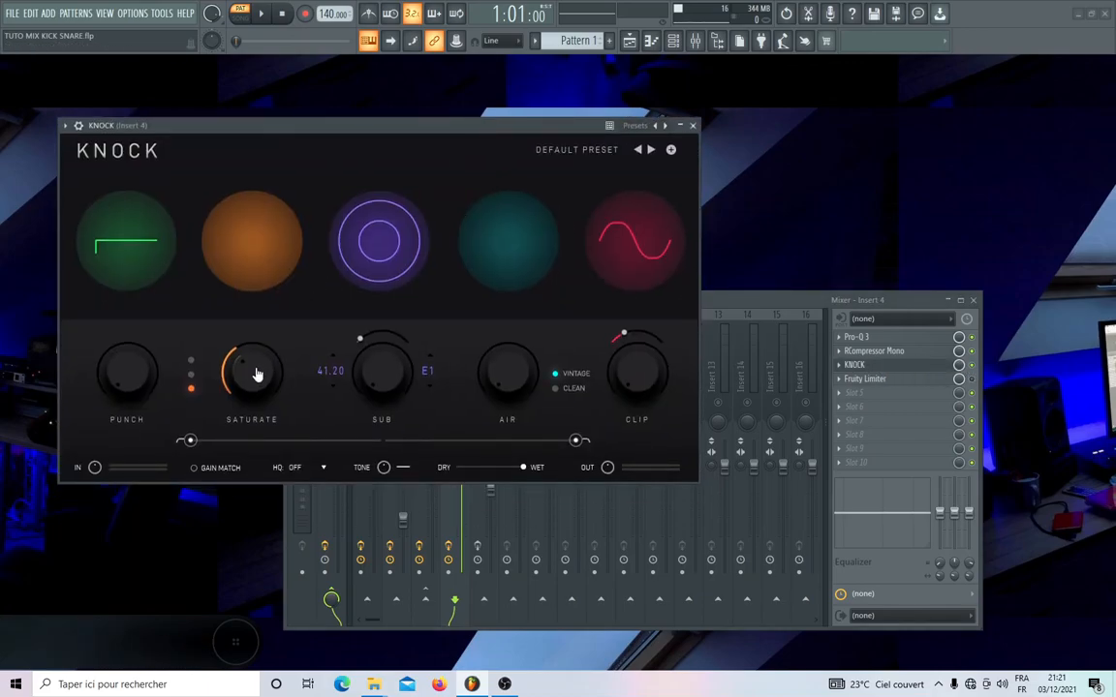
{"action": "left_click_drag", "start_coordinate": [255, 127], "coordinate": [417, 139]}
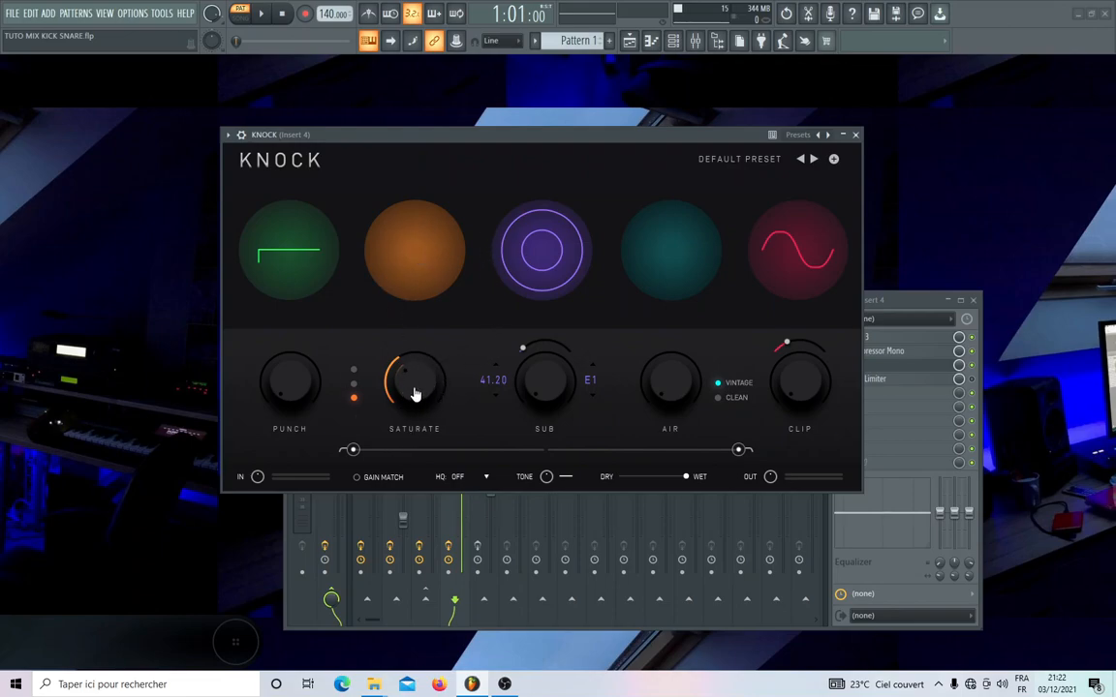
{"action": "left_click_drag", "start_coordinate": [539, 141], "coordinate": [485, 134]}
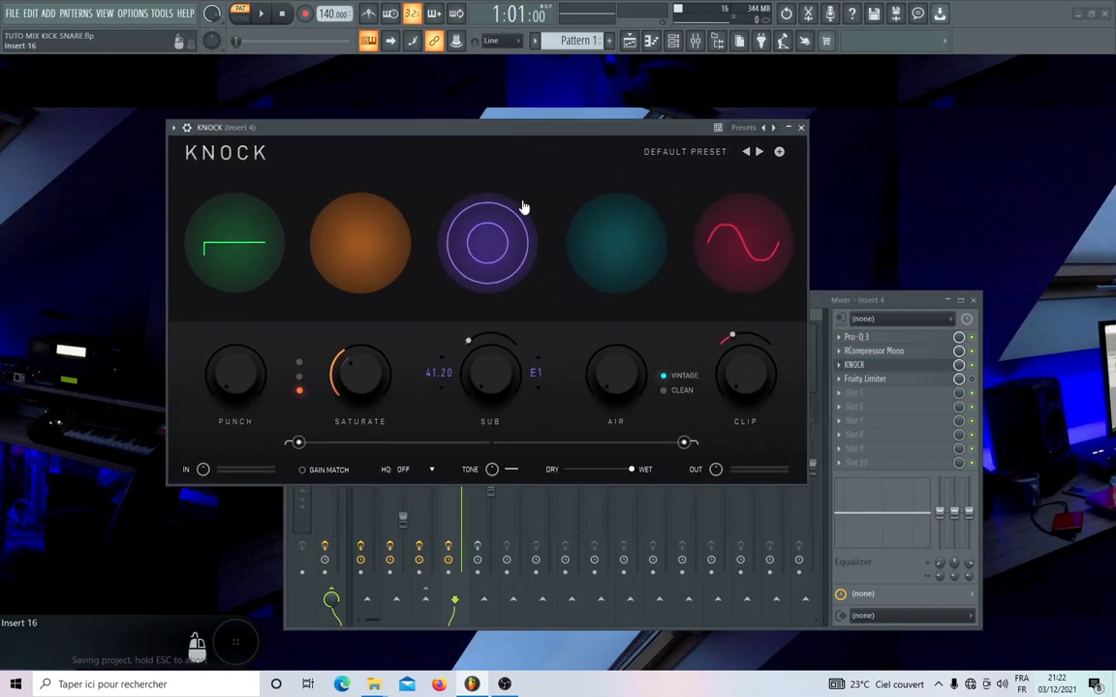
{"action": "left_click", "coordinate": [801, 128]}
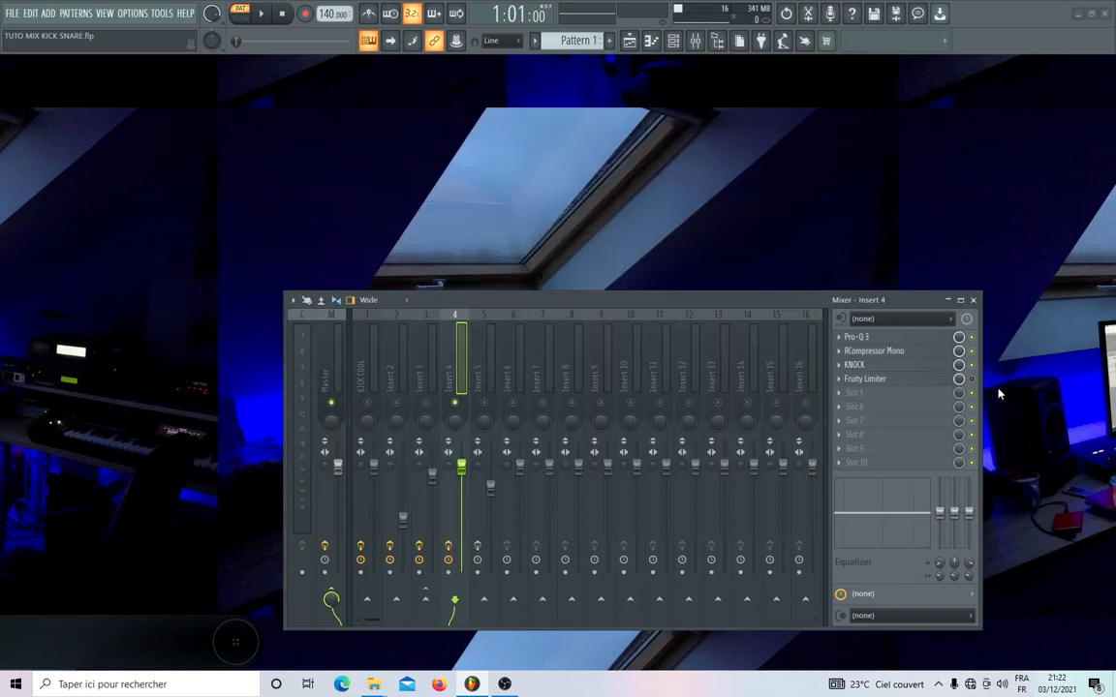
Delete Fruity Limiter from slot 4 of Insert 4 and enlarge the mixer window to show more tracks
{"action": "left_click", "coordinate": [839, 350]}
{"action": "left_click", "coordinate": [858, 369]}
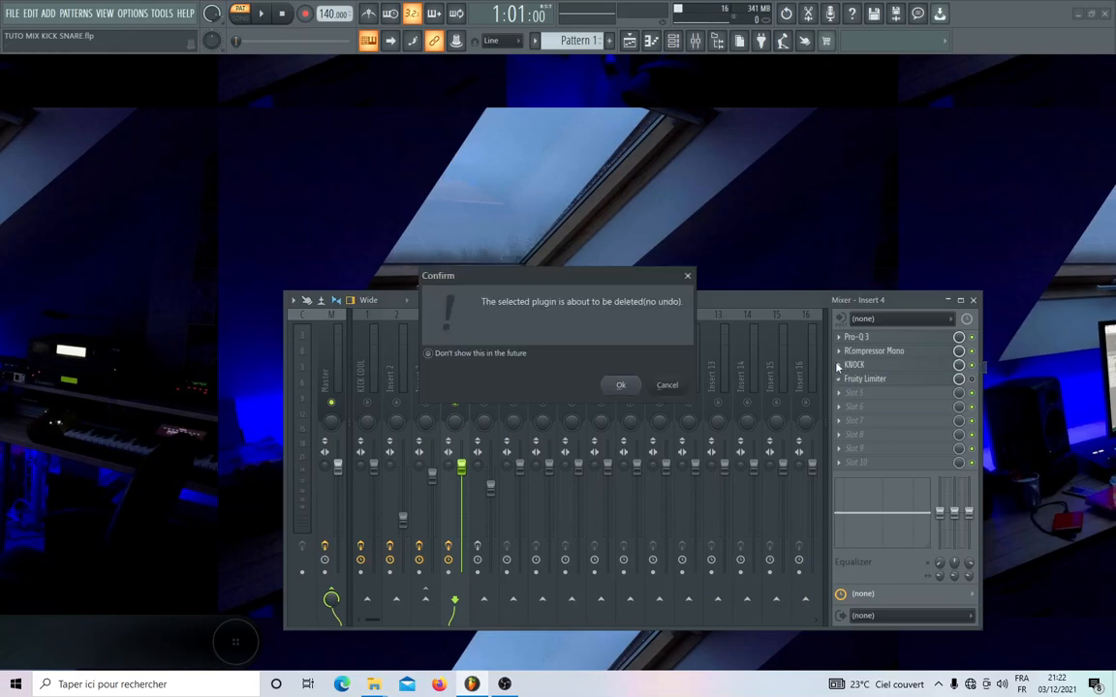
{"action": "left_click", "coordinate": [623, 385]}
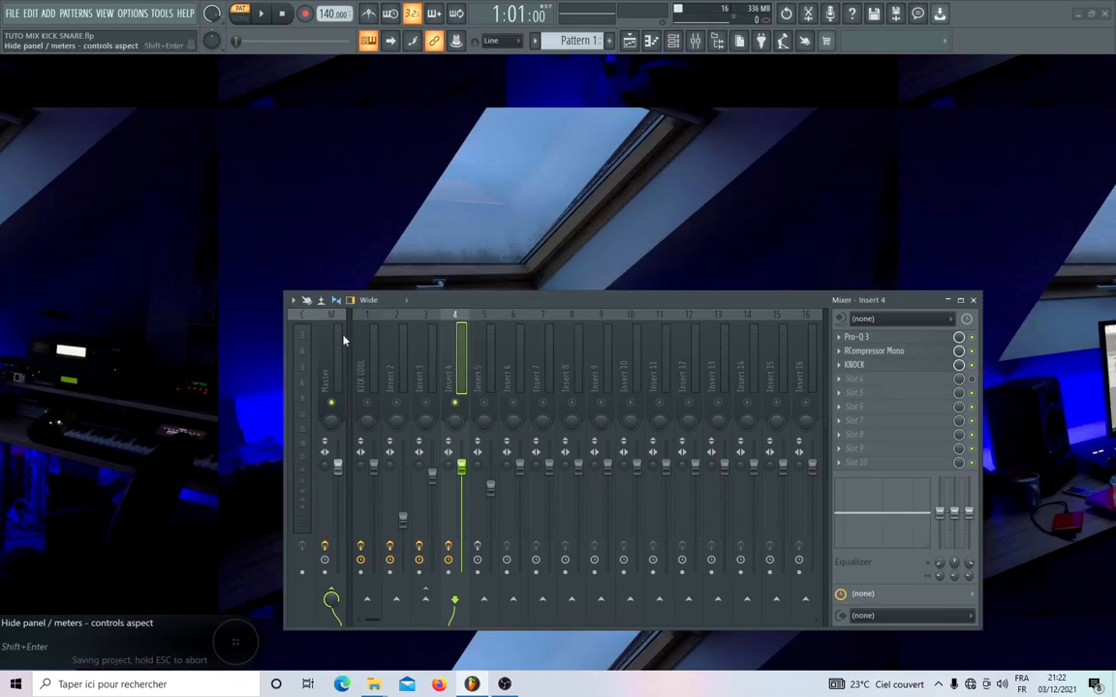
{"action": "left_click_drag", "start_coordinate": [282, 291], "coordinate": [35, 201]}
{"action": "left_click_drag", "start_coordinate": [471, 213], "coordinate": [549, 141]}
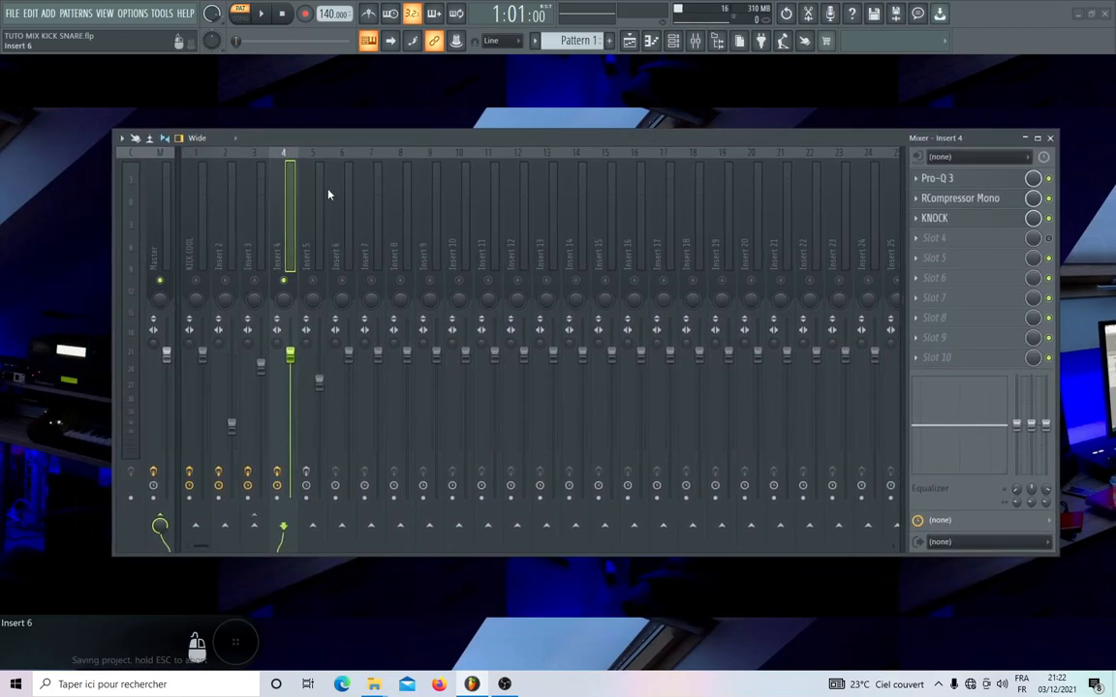
Select Insert 3, unmute it with KICK COOL and Insert 2, and play the pattern
{"action": "left_click", "coordinate": [249, 253]}
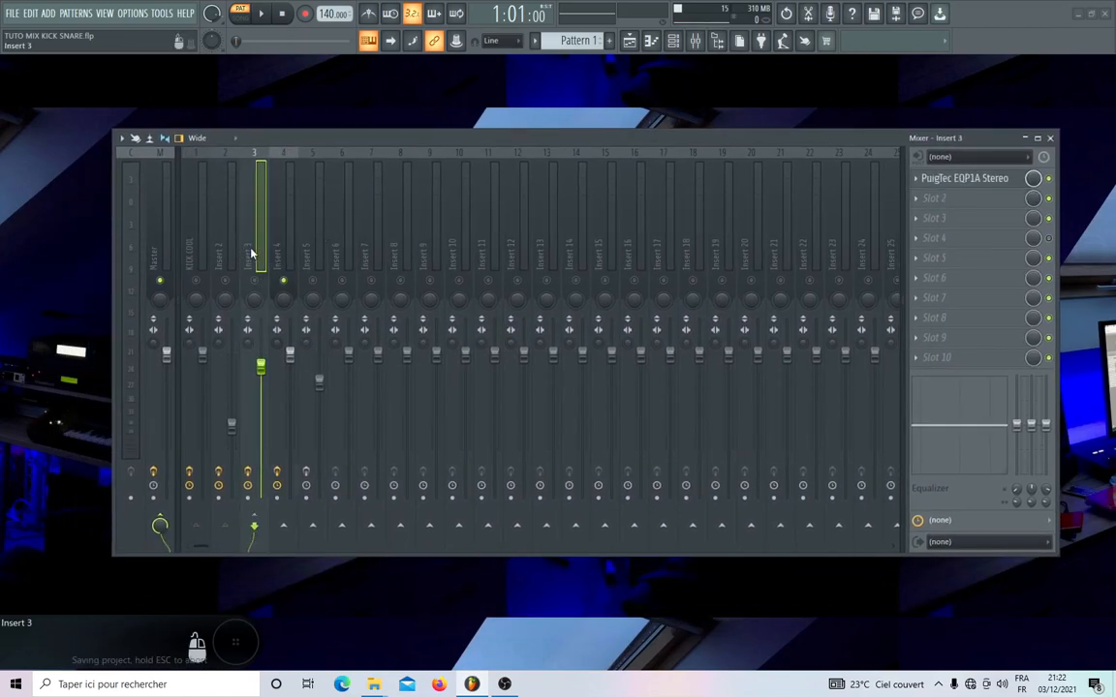
{"action": "left_click", "coordinate": [224, 281]}
{"action": "left_click", "coordinate": [195, 281]}
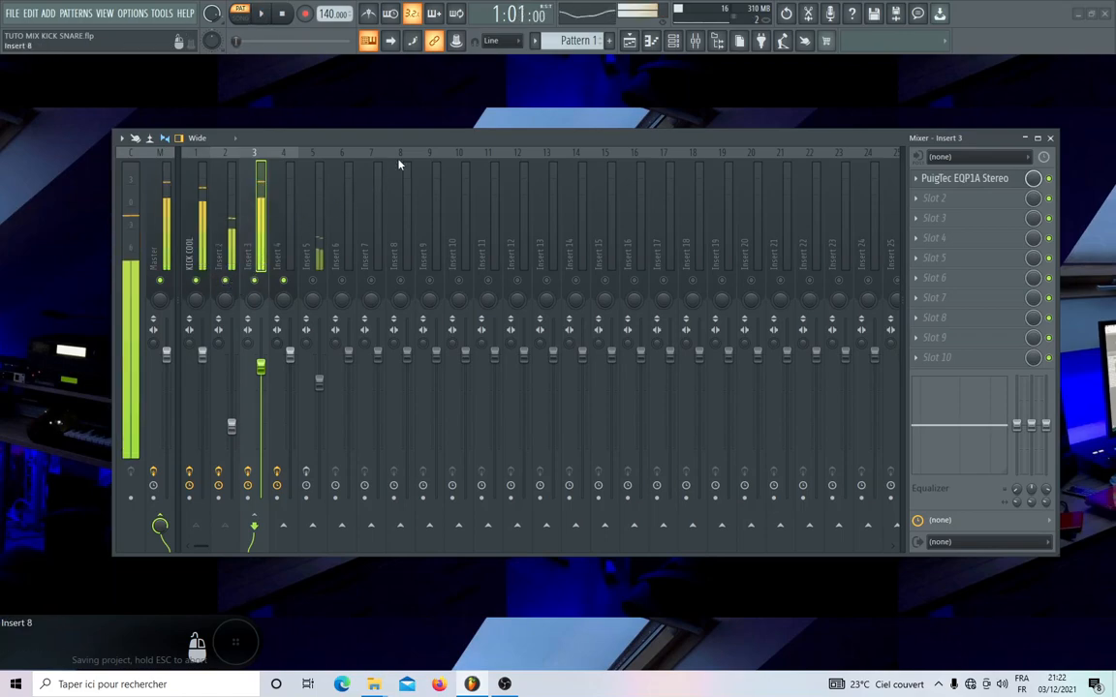
Open the channel rack to review the kick and snare step patterns, and close it
{"action": "left_click_drag", "start_coordinate": [496, 142], "coordinate": [545, 229]}
{"action": "left_click", "coordinate": [673, 41]}
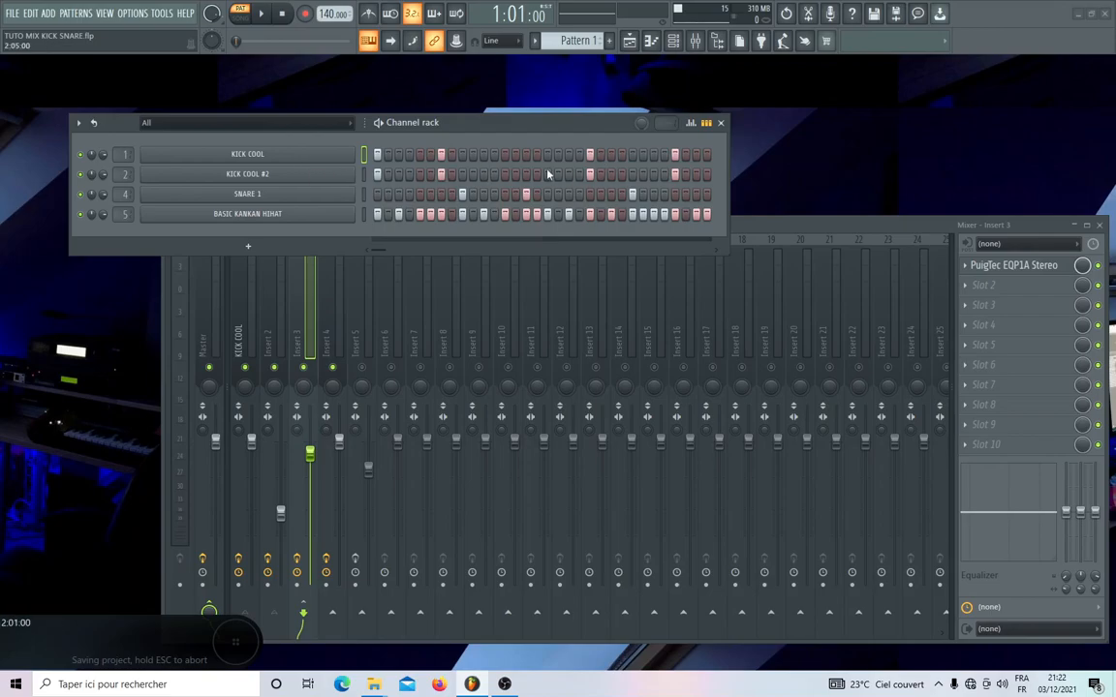
{"action": "left_click", "coordinate": [720, 122]}
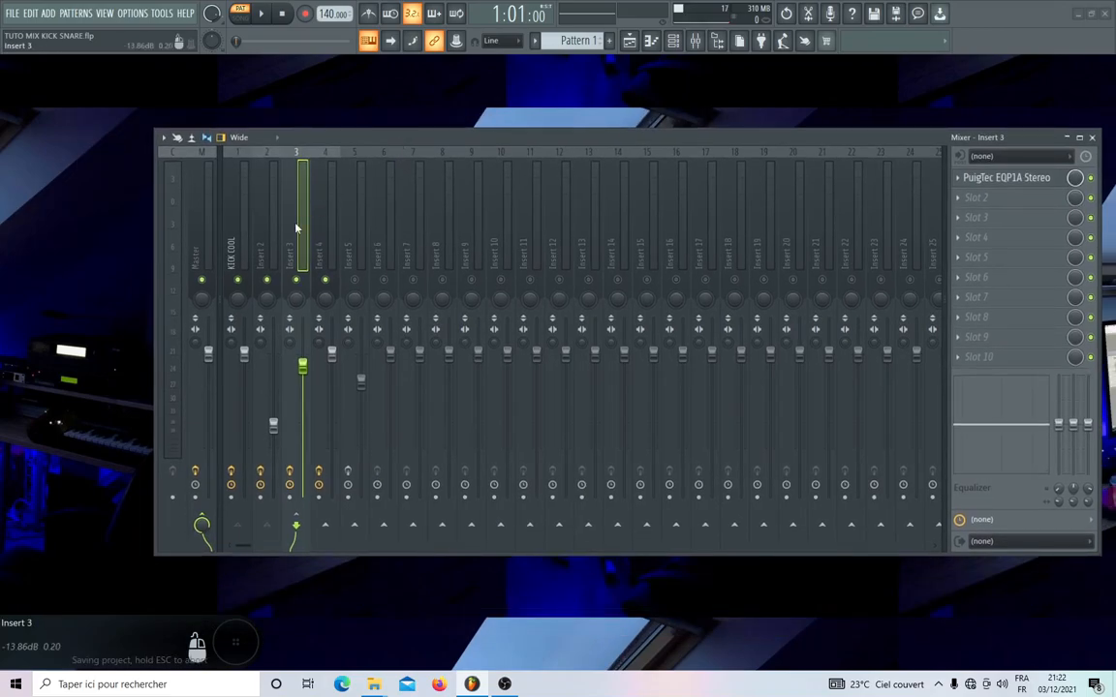
Compare the effect chains and routing of the KICK COOL, Insert 2 and Insert 3 mixer tracks
{"action": "left_click", "coordinate": [237, 232]}
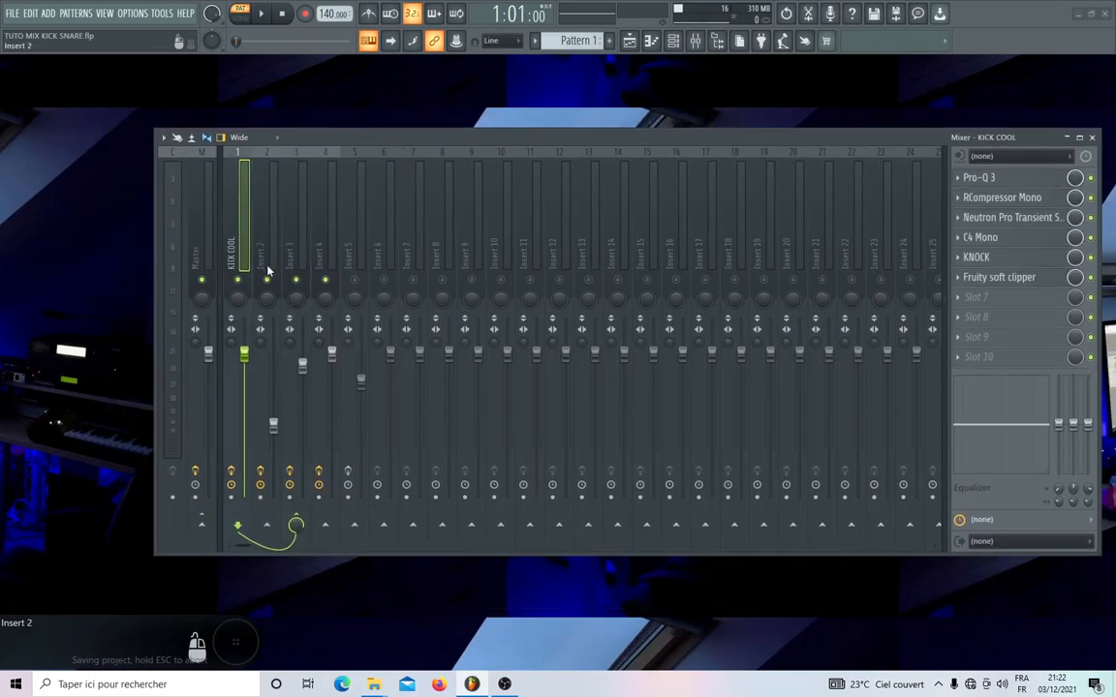
{"action": "left_click", "coordinate": [272, 244]}
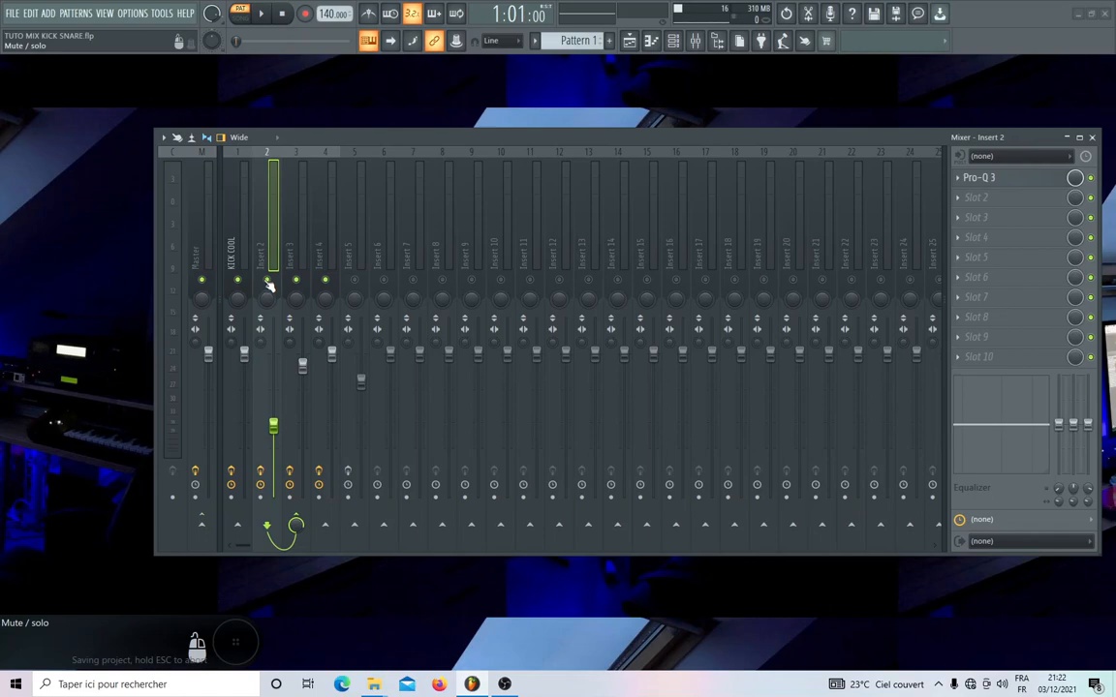
{"action": "left_click", "coordinate": [233, 239]}
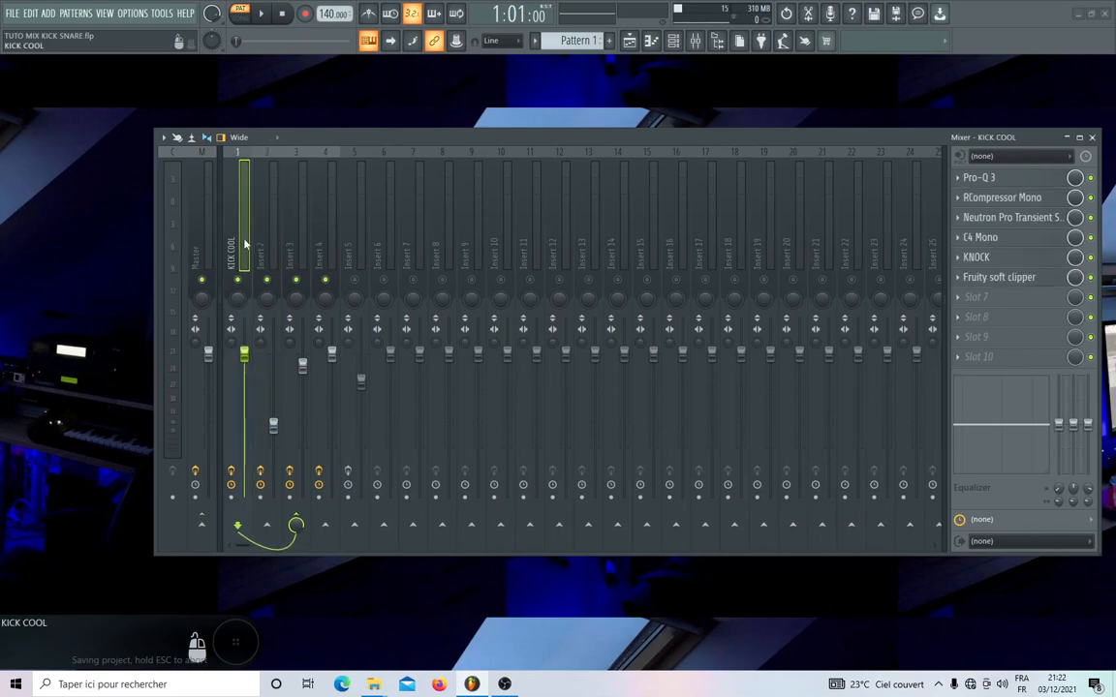
{"action": "left_click", "coordinate": [270, 237]}
{"action": "left_click", "coordinate": [308, 240]}
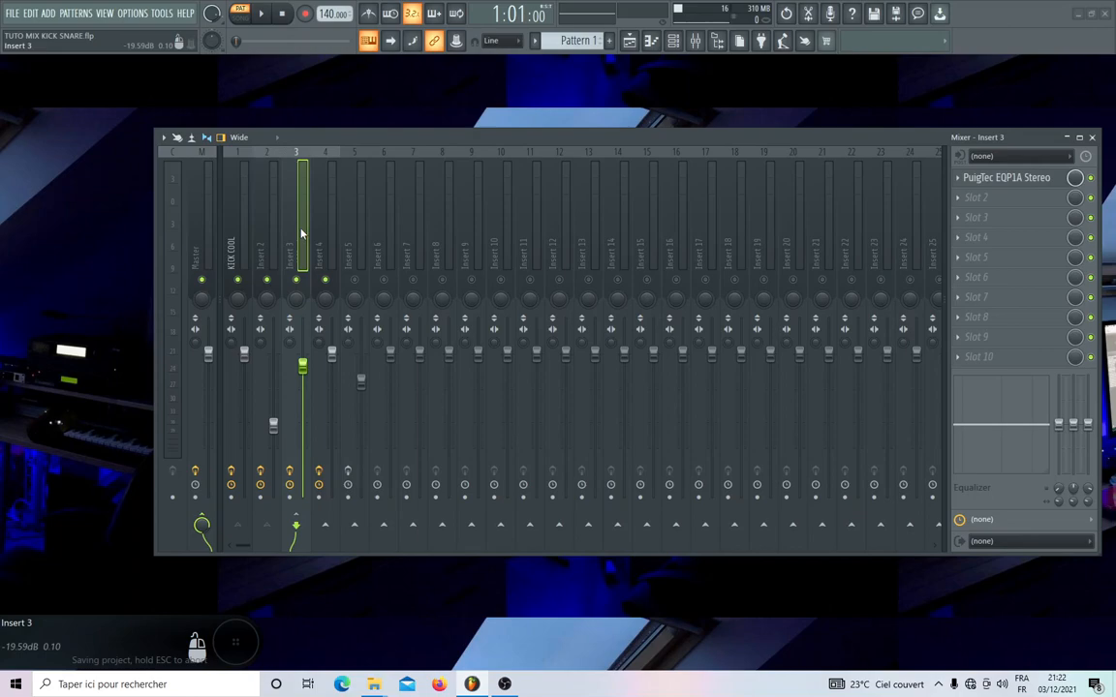
{"action": "left_click", "coordinate": [270, 225]}
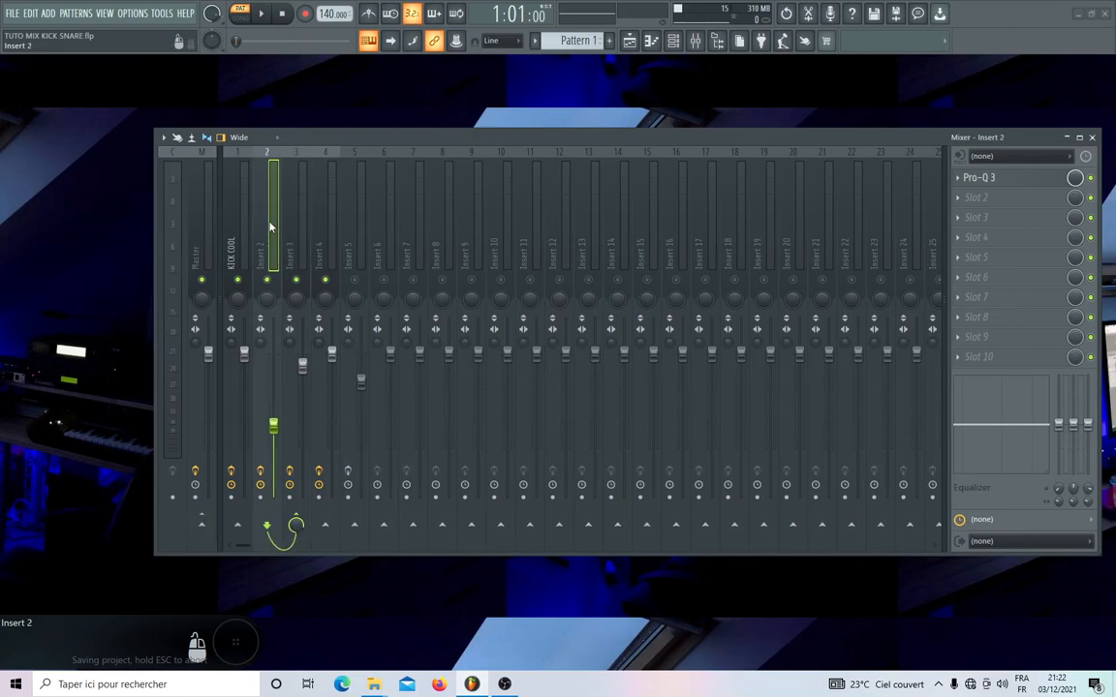
Open Pro-Q 3 on Insert 2 and inspect the frequency and slope of its high-cut band
{"action": "left_click", "coordinate": [986, 179]}
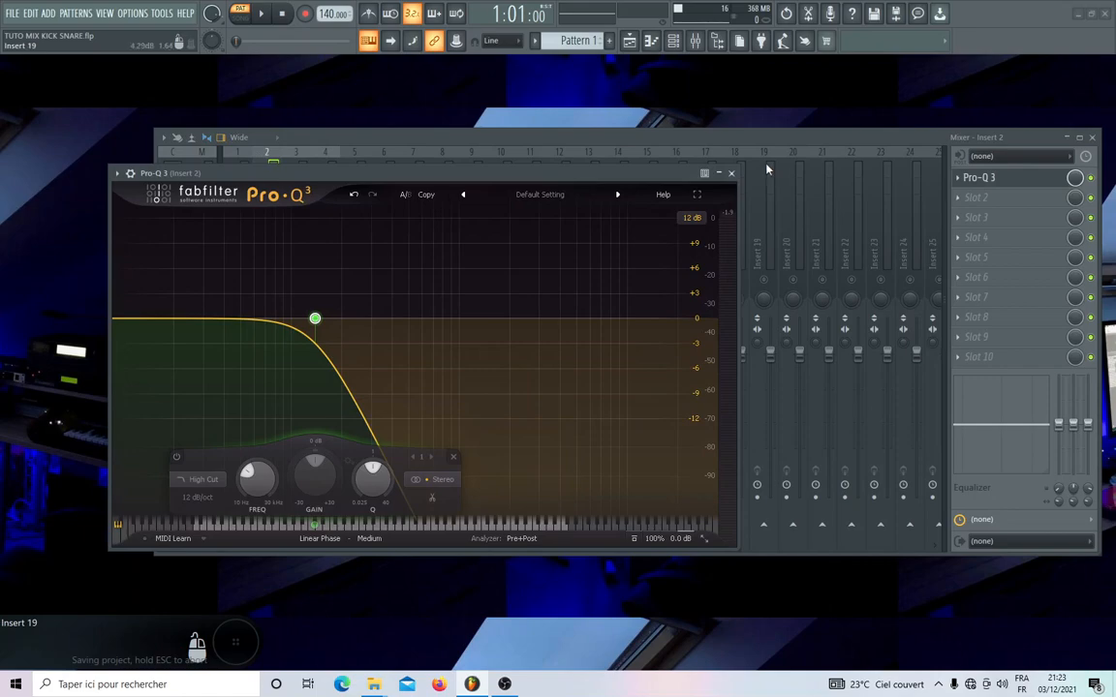
{"action": "left_click_drag", "start_coordinate": [509, 174], "coordinate": [571, 97]}
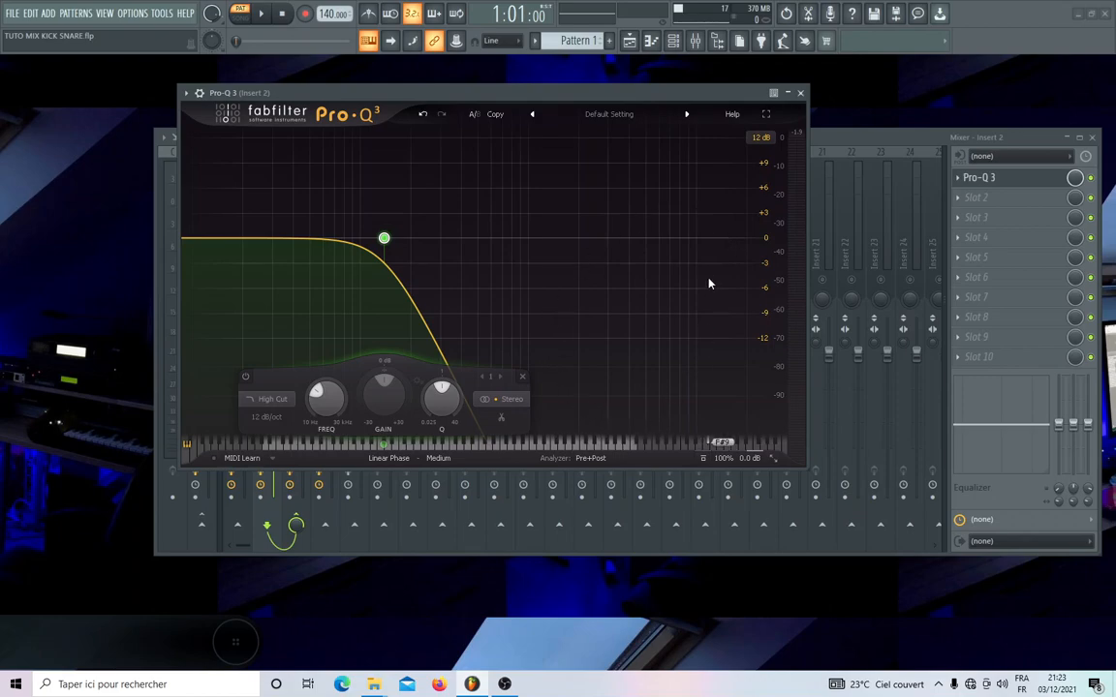
{"action": "mouse_move", "coordinate": [309, 241]}
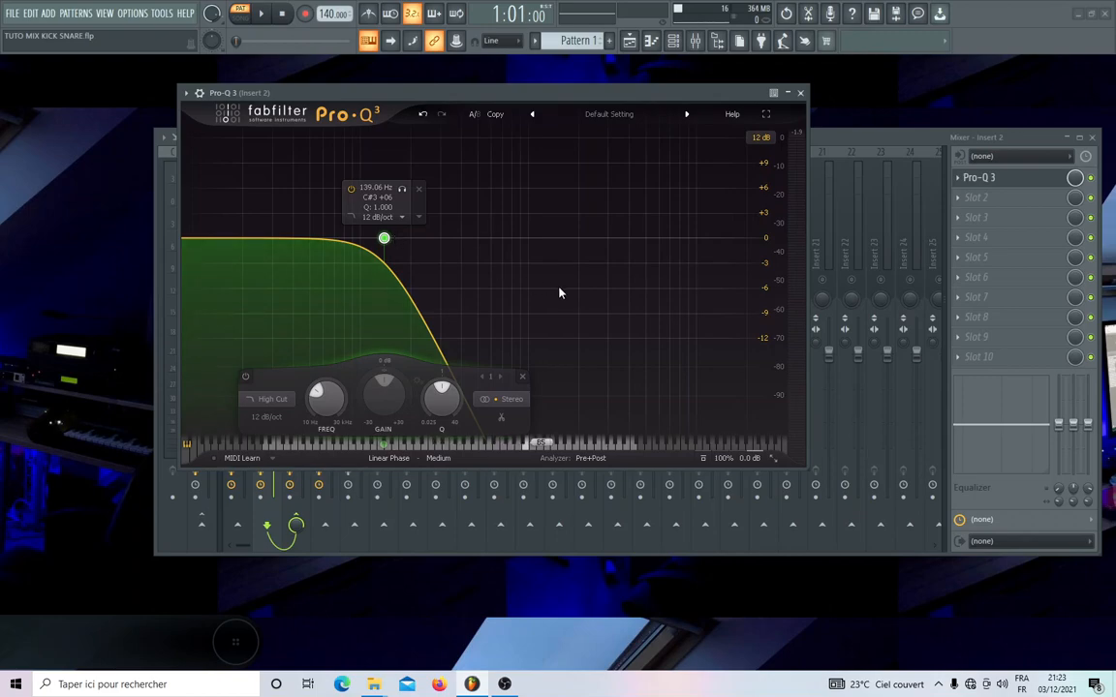
{"action": "left_click_drag", "start_coordinate": [481, 92], "coordinate": [500, 80]}
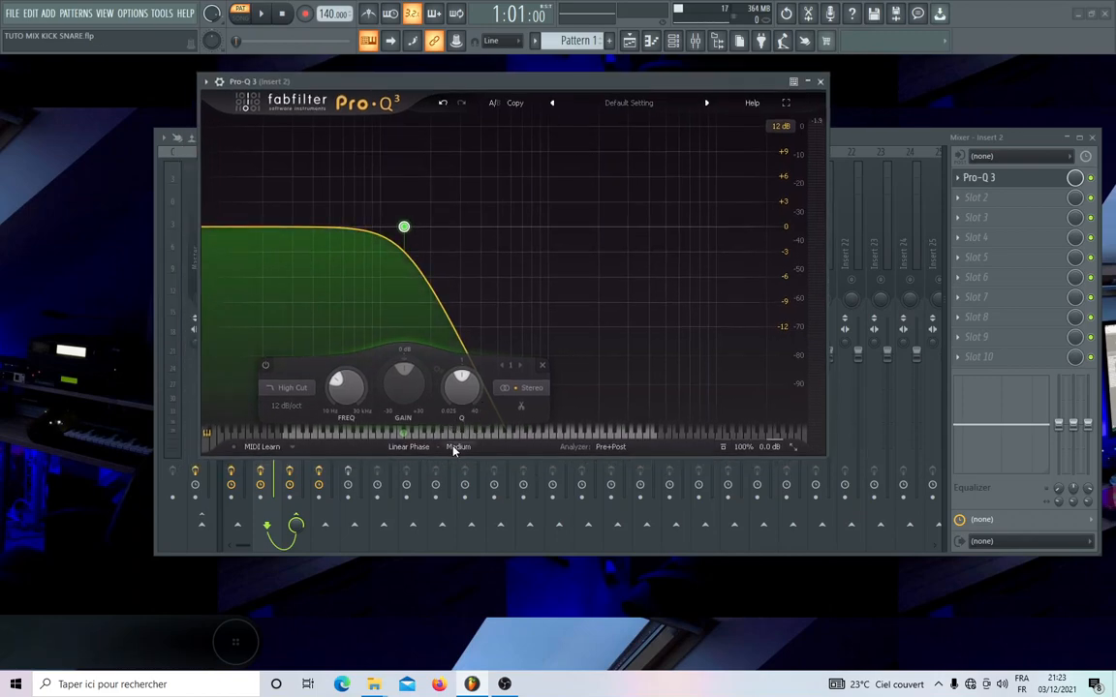
Show the available phase processing modes in Insert 2's Pro-Q 3
{"action": "left_click", "coordinate": [407, 448]}
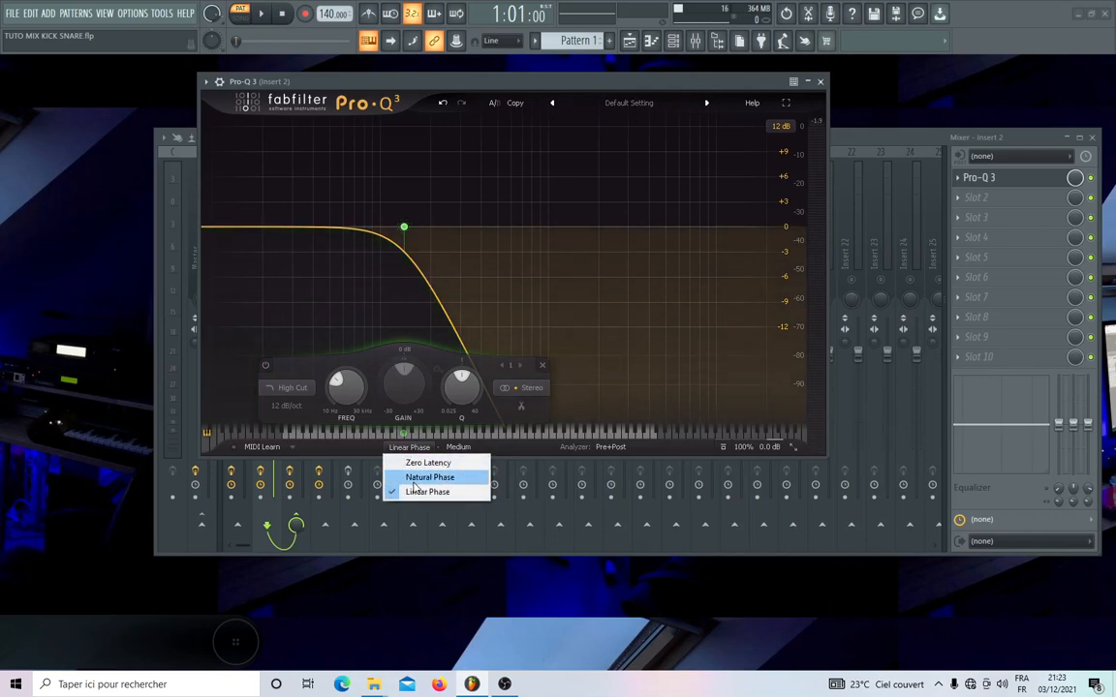
{"action": "left_click", "coordinate": [585, 90]}
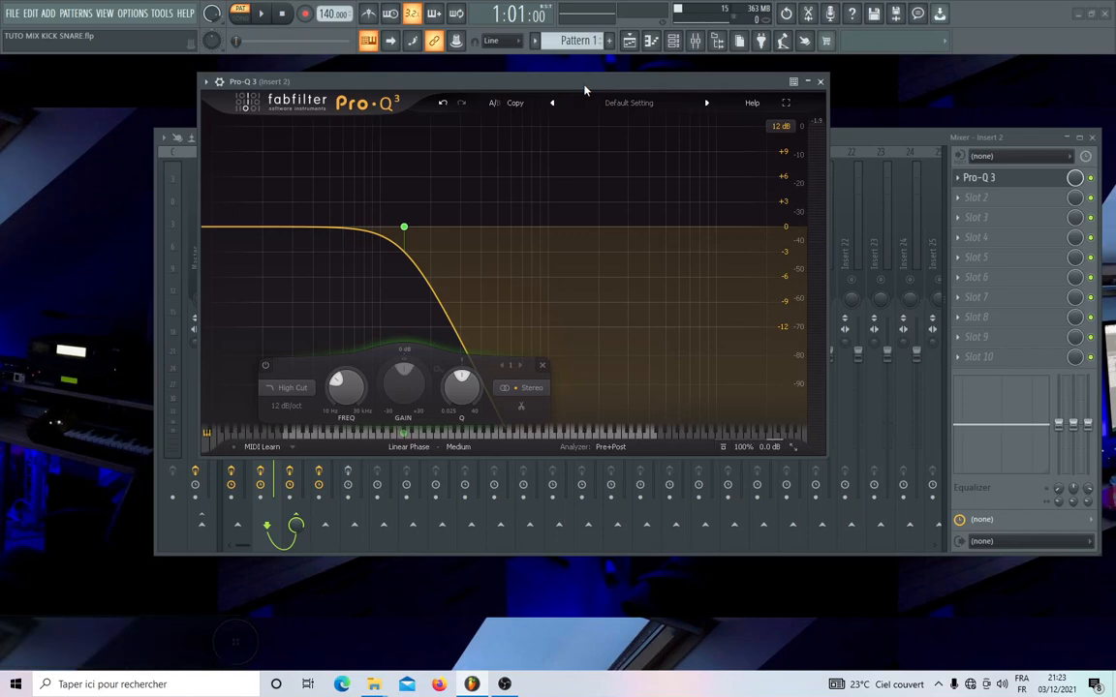
{"action": "left_click", "coordinate": [408, 448]}
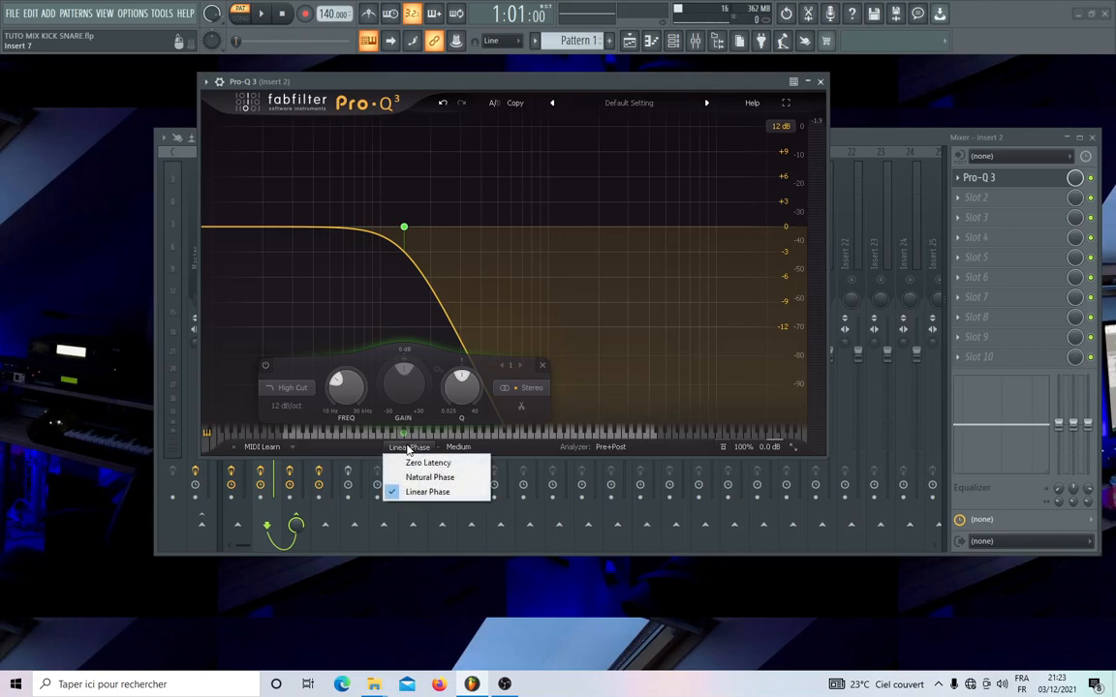
Keep the Linear Phase mode in Insert 2's Pro-Q 3, reposition its window, and close it
{"action": "left_click", "coordinate": [417, 490]}
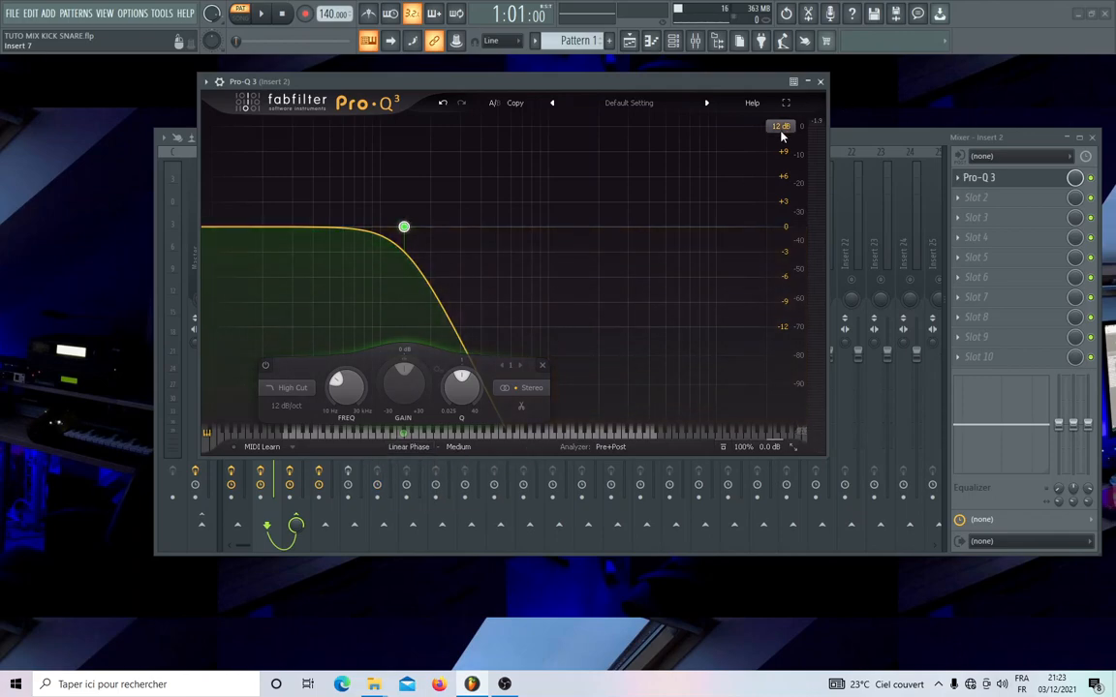
{"action": "left_click_drag", "start_coordinate": [542, 84], "coordinate": [633, 100]}
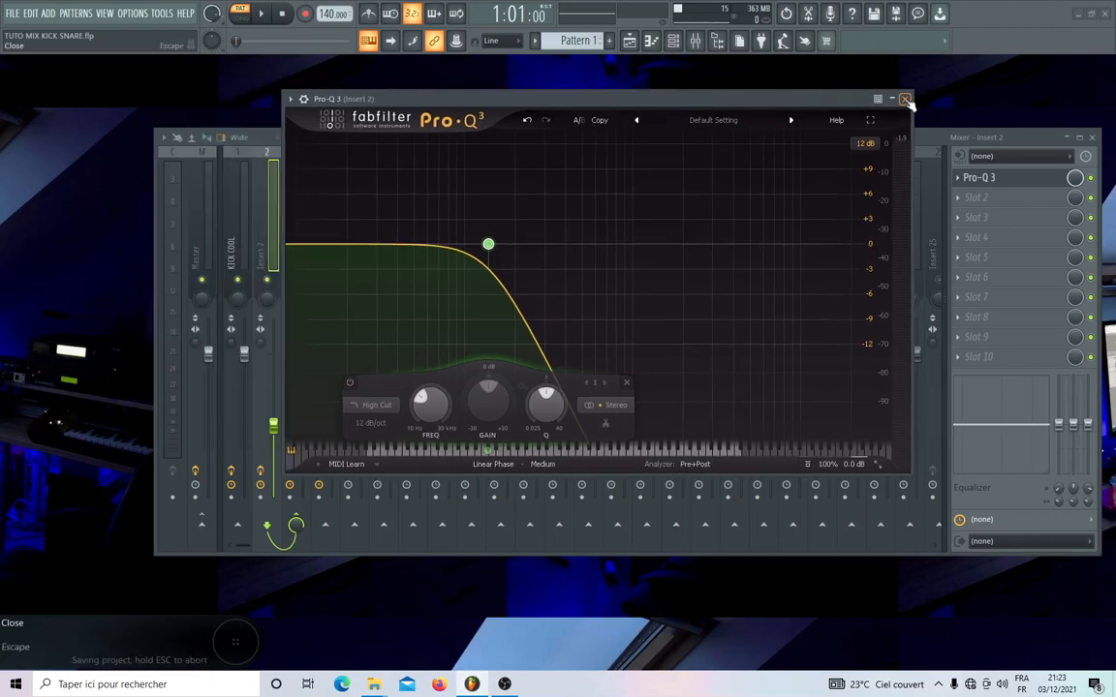
{"action": "left_click", "coordinate": [903, 98]}
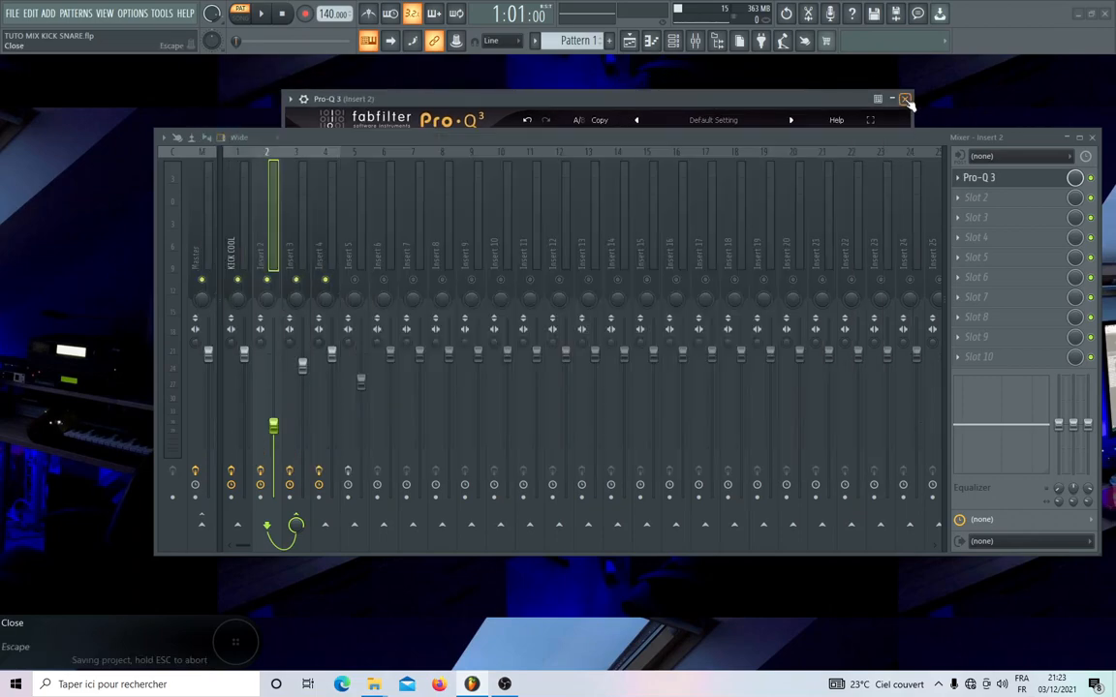
Reopen Pro-Q 3 on Insert 2, review its phase processing modes again, and close it
{"action": "left_click", "coordinate": [984, 179]}
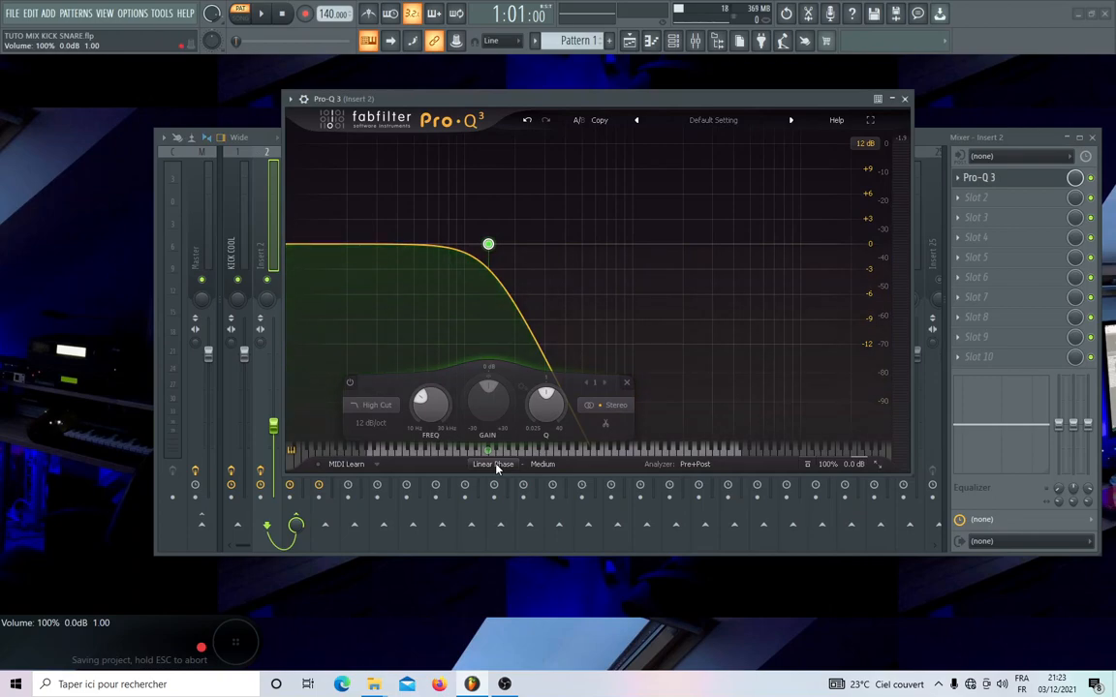
{"action": "left_click", "coordinate": [495, 465]}
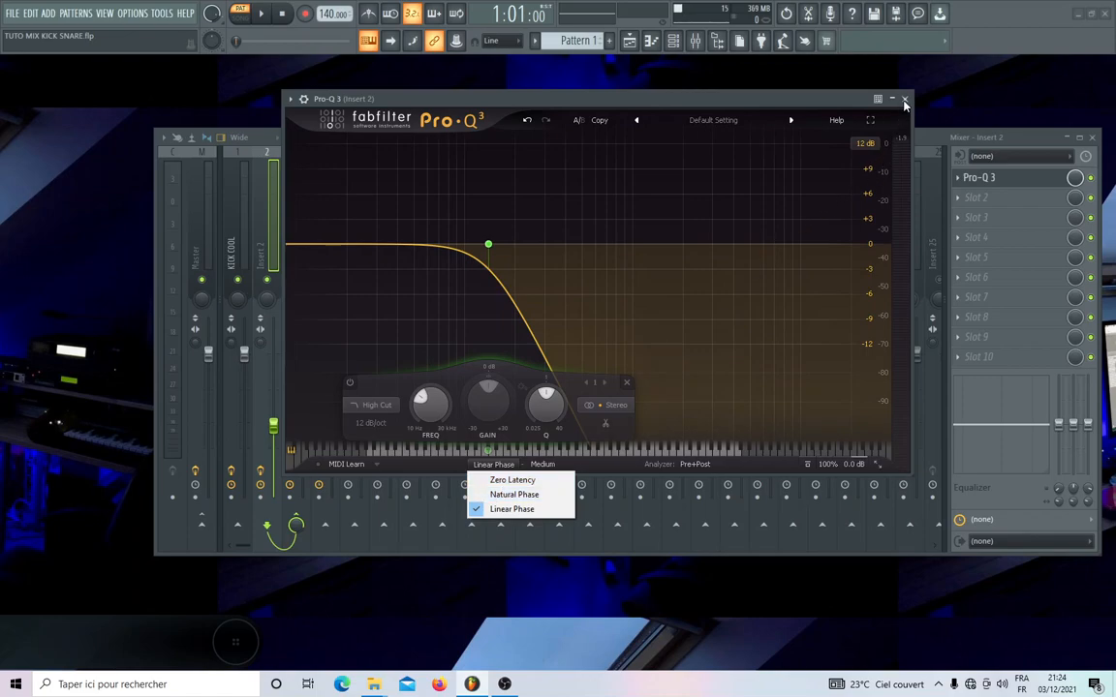
{"action": "left_click", "coordinate": [504, 494]}
{"action": "left_click", "coordinate": [903, 98]}
{"action": "key", "text": "ctrl+s"}
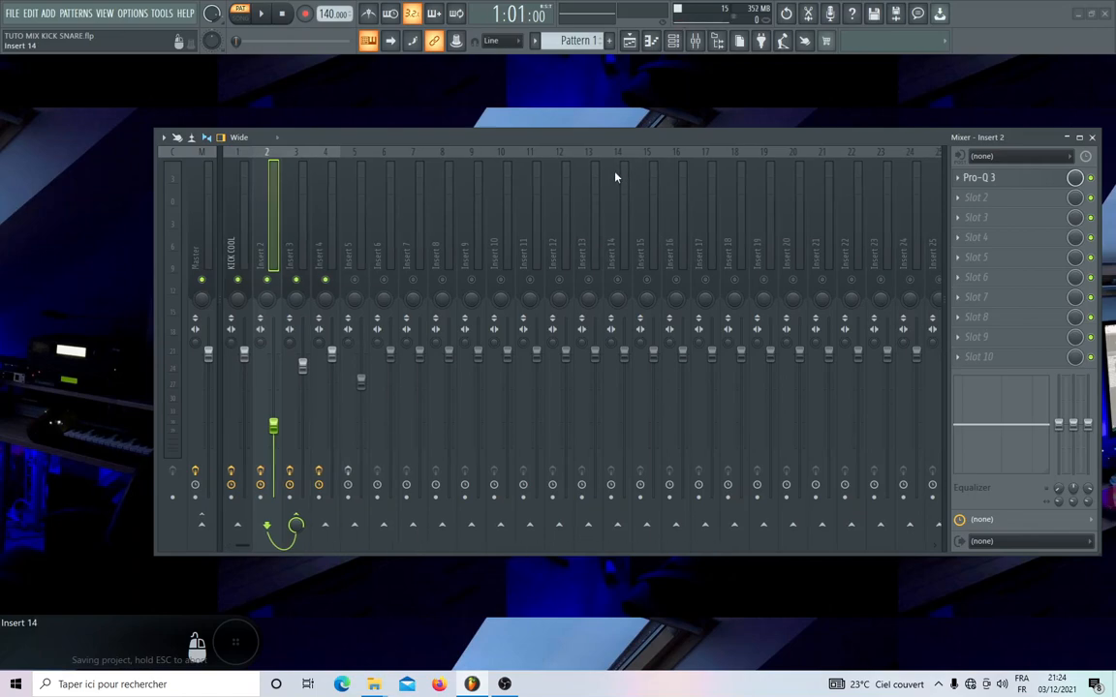
Open Pro-Q 3 on the KICK COOL track, inspect its low cut, boost and dip bands, and close it
{"action": "left_click", "coordinate": [242, 179]}
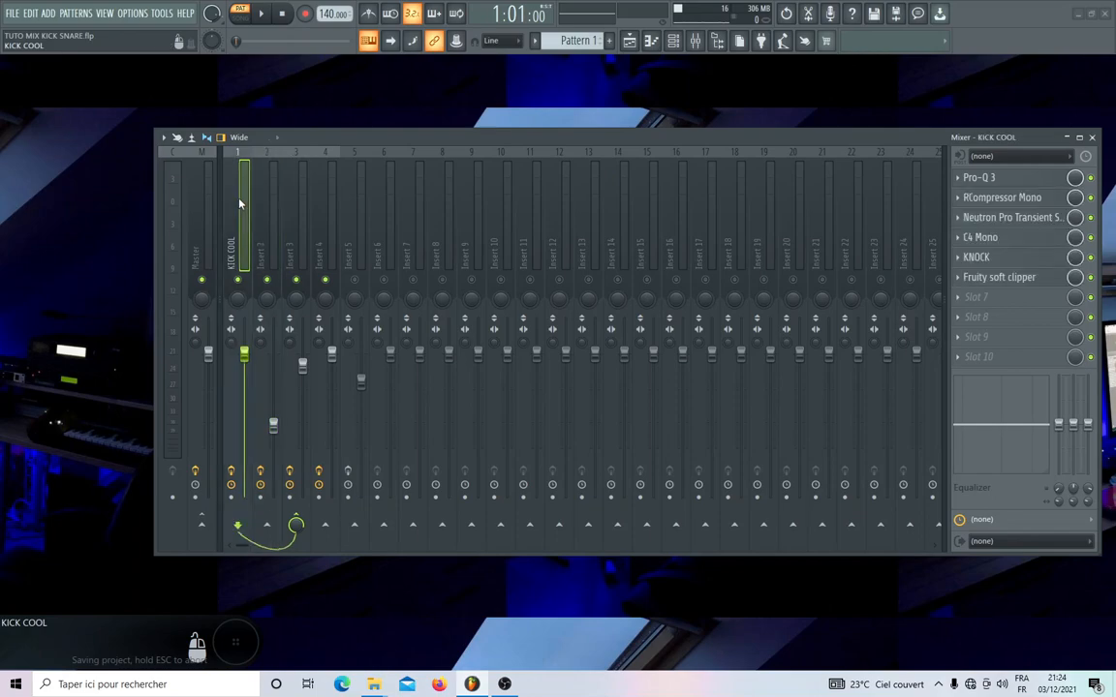
{"action": "left_click", "coordinate": [980, 178]}
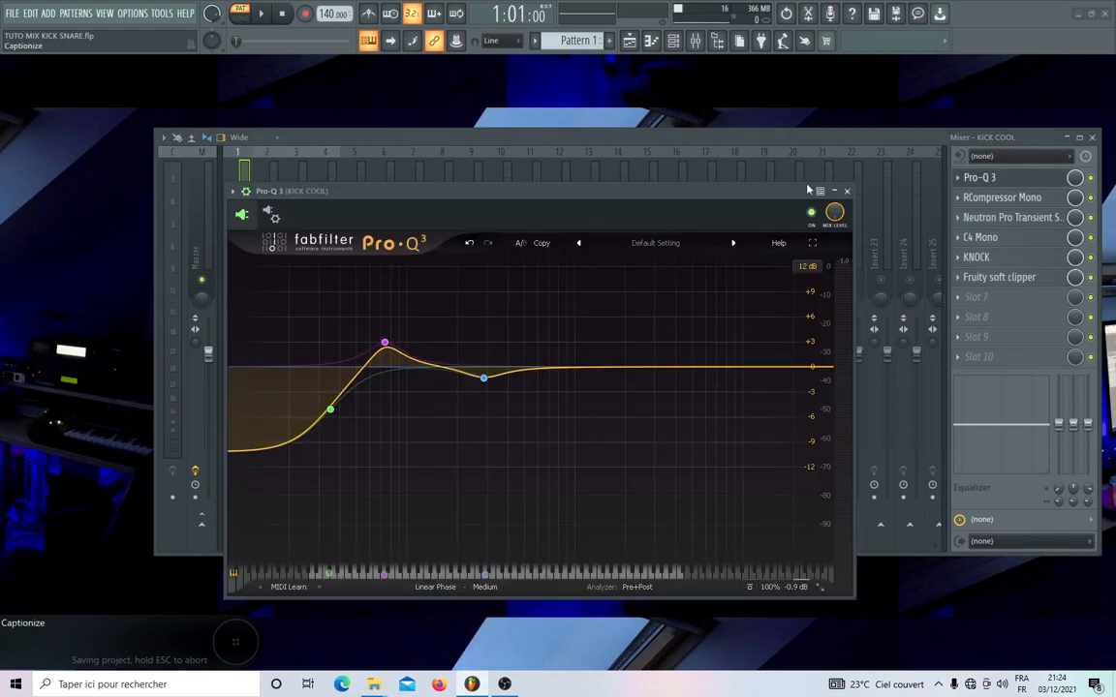
{"action": "left_click_drag", "start_coordinate": [607, 166], "coordinate": [646, 327]}
{"action": "left_click", "coordinate": [273, 221]}
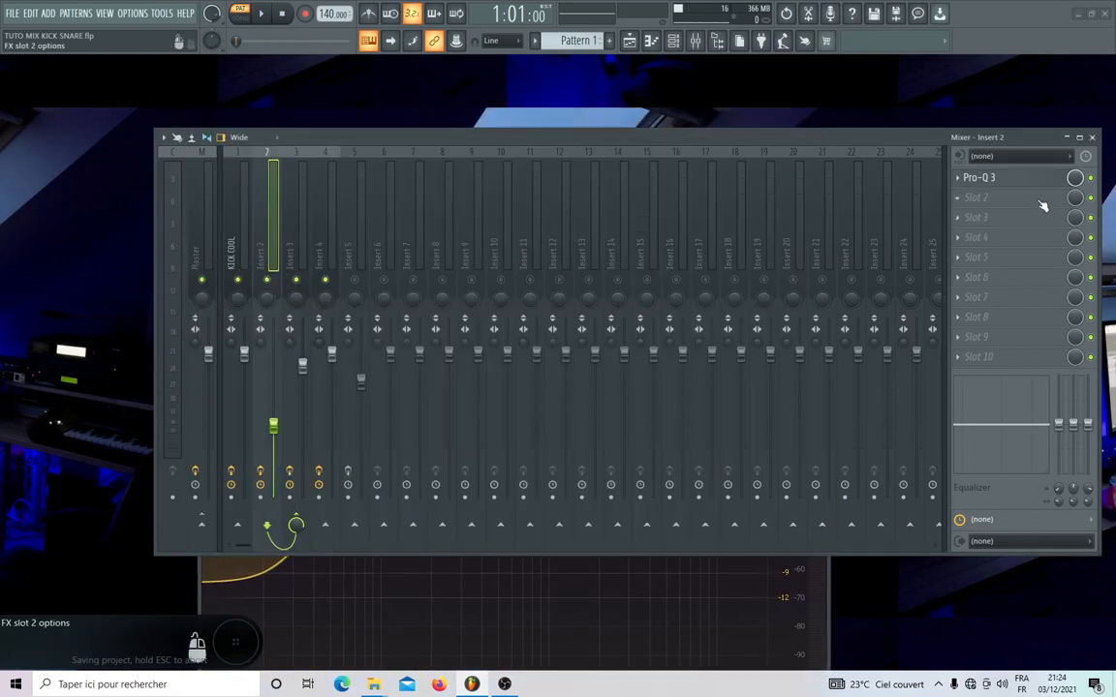
{"action": "left_click", "coordinate": [819, 590]}
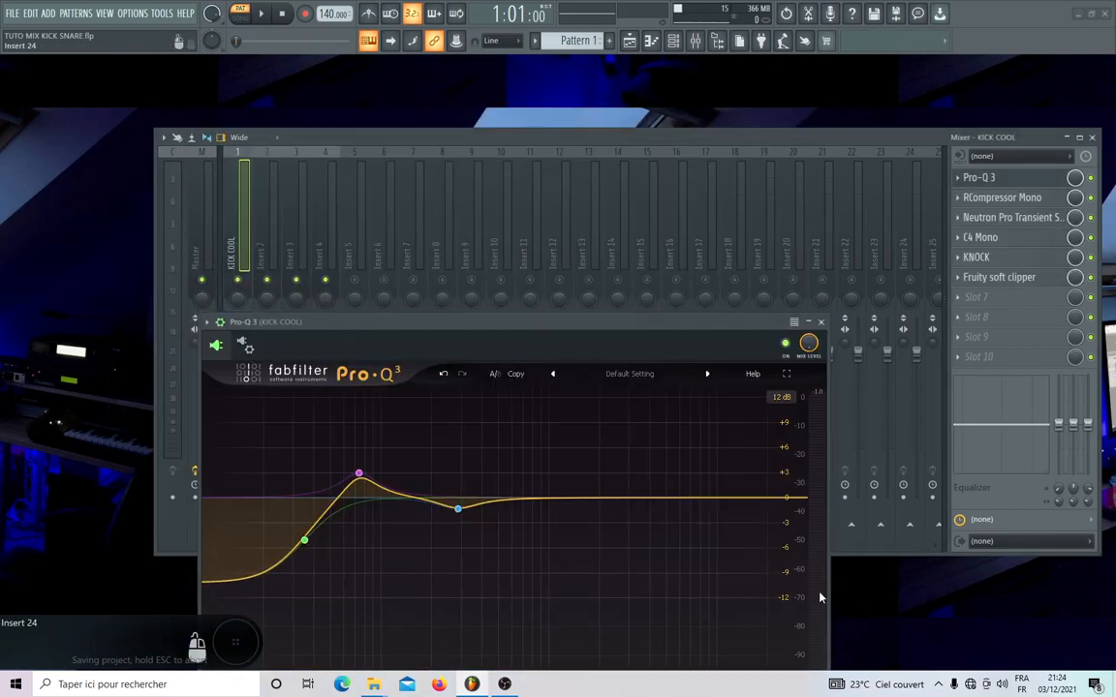
{"action": "left_click_drag", "start_coordinate": [598, 331], "coordinate": [648, 137]}
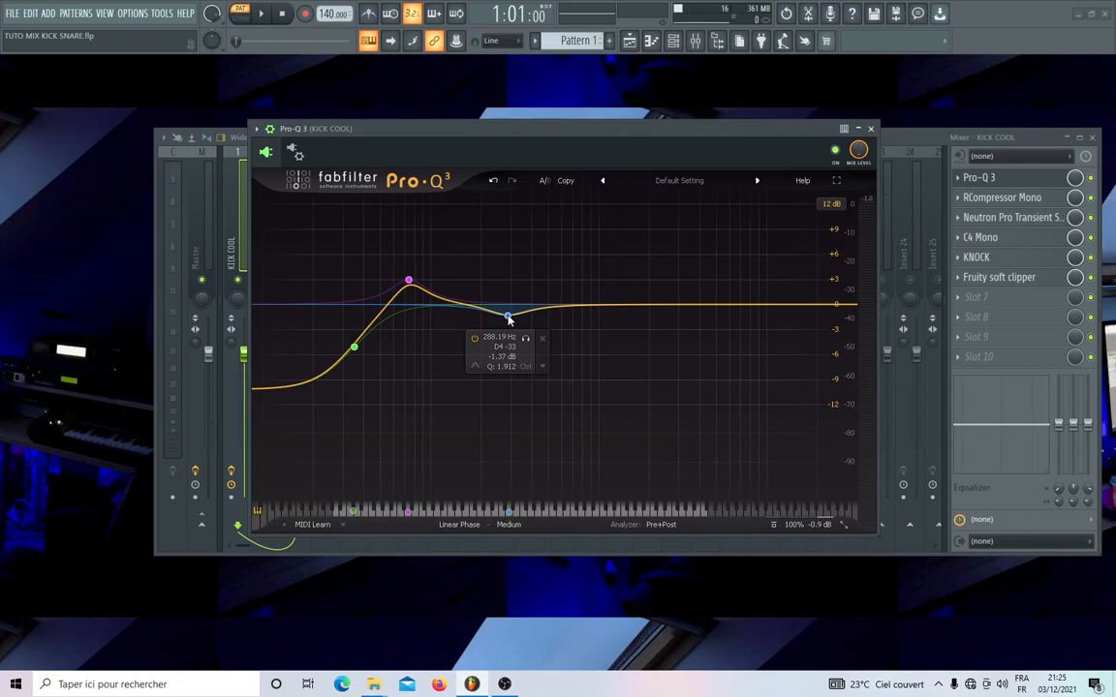
{"action": "left_click", "coordinate": [871, 128]}
Open RCompressor Mono on the KICK COOL track, review its threshold, ratio, attack, release and gain, and close it
{"action": "left_click", "coordinate": [1003, 198]}
{"action": "left_click_drag", "start_coordinate": [547, 273], "coordinate": [584, 187]}
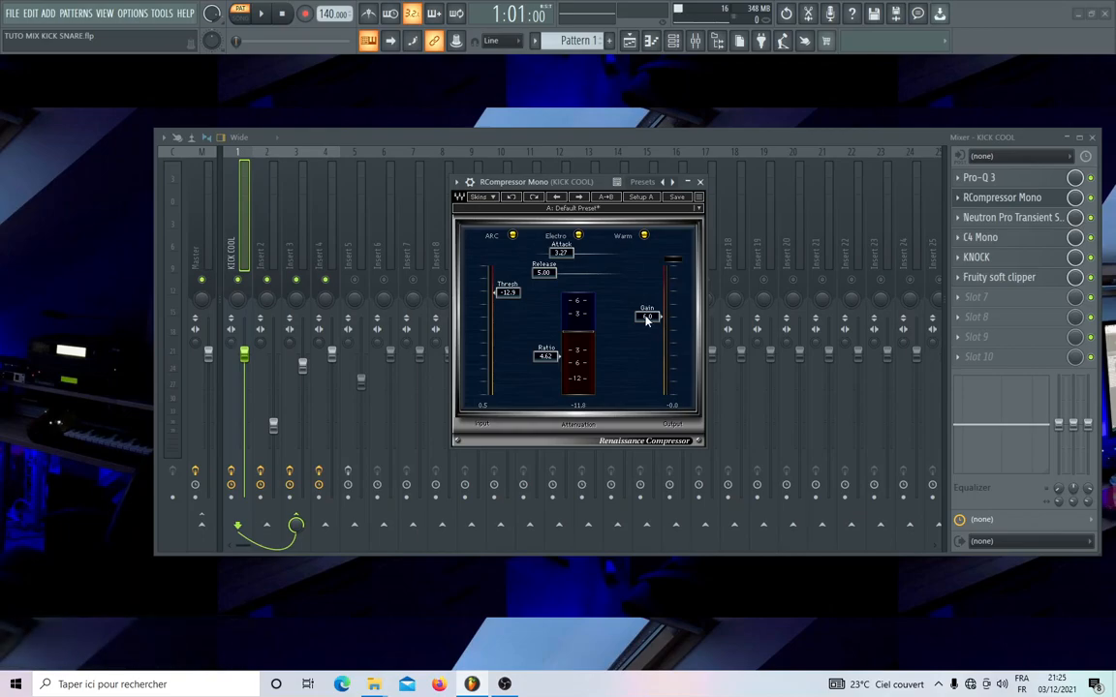
{"action": "left_click", "coordinate": [700, 182]}
Open Neutron Pro Transient Shaper on the KICK COOL track, review its attack and sustain settings, and close it
{"action": "left_click", "coordinate": [963, 218]}
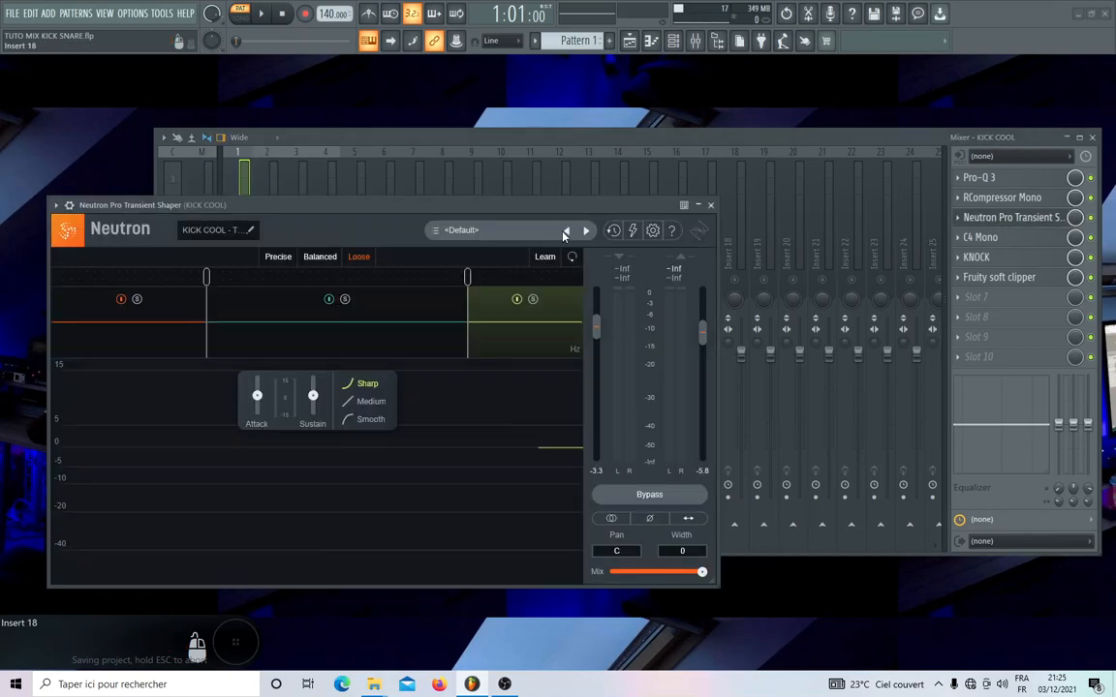
{"action": "left_click_drag", "start_coordinate": [436, 204], "coordinate": [558, 163]}
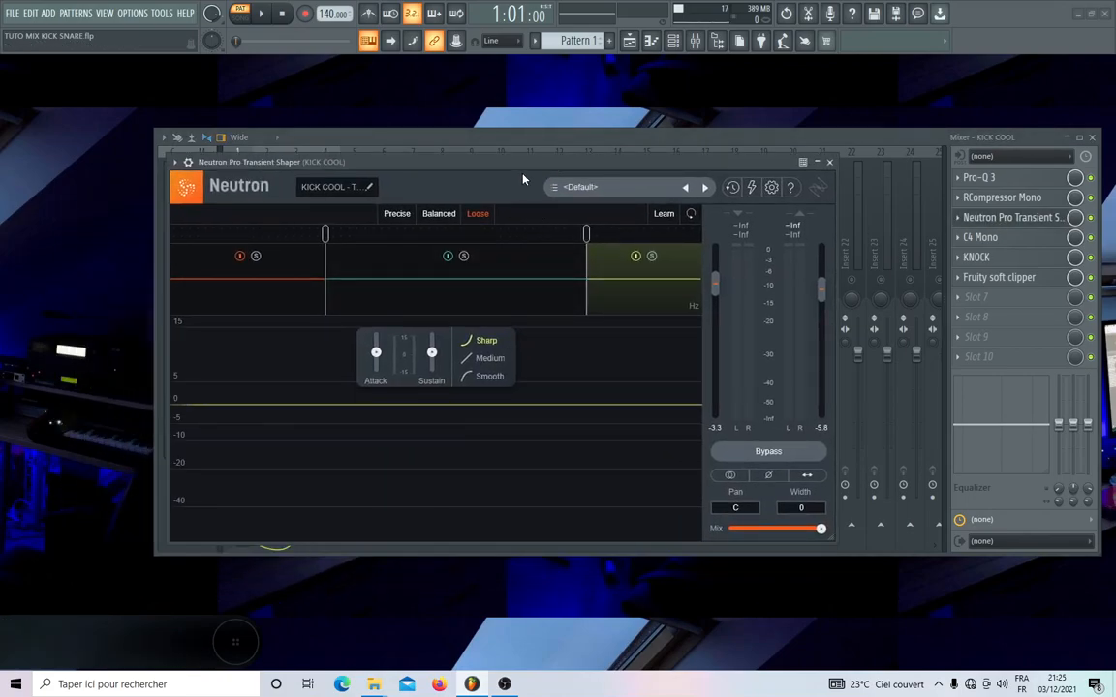
{"action": "left_click_drag", "start_coordinate": [524, 164], "coordinate": [591, 172]}
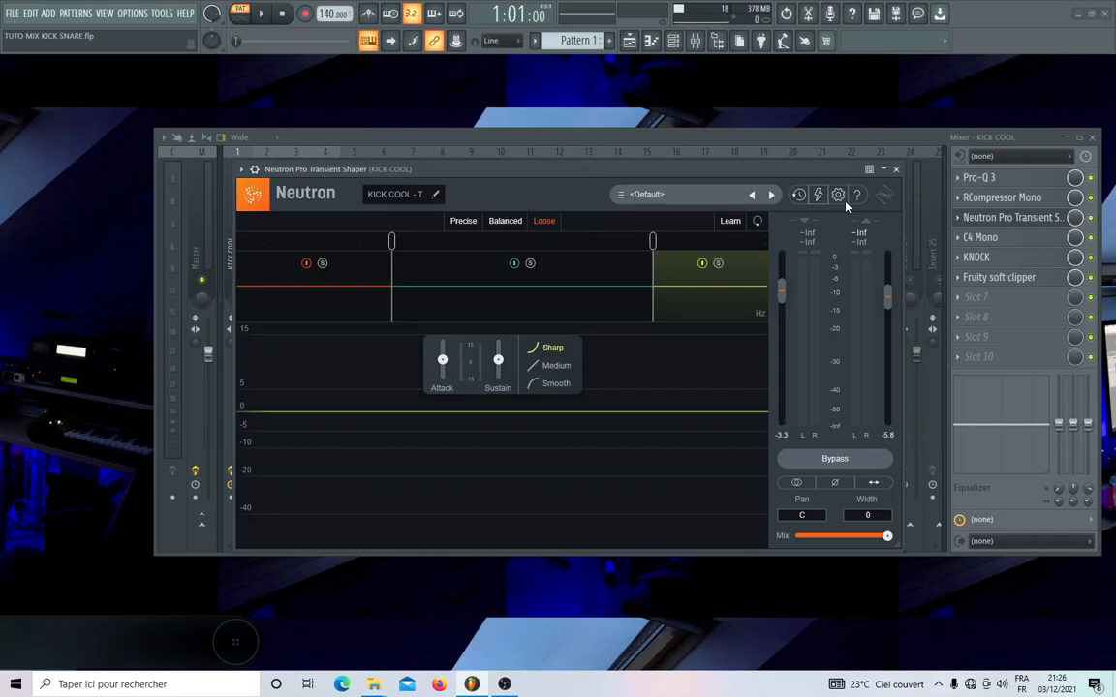
{"action": "left_click", "coordinate": [895, 169]}
Open C4 Mono on the KICK COOL track, examine its four-band gain and compression settings, and close it
{"action": "left_click", "coordinate": [1004, 243]}
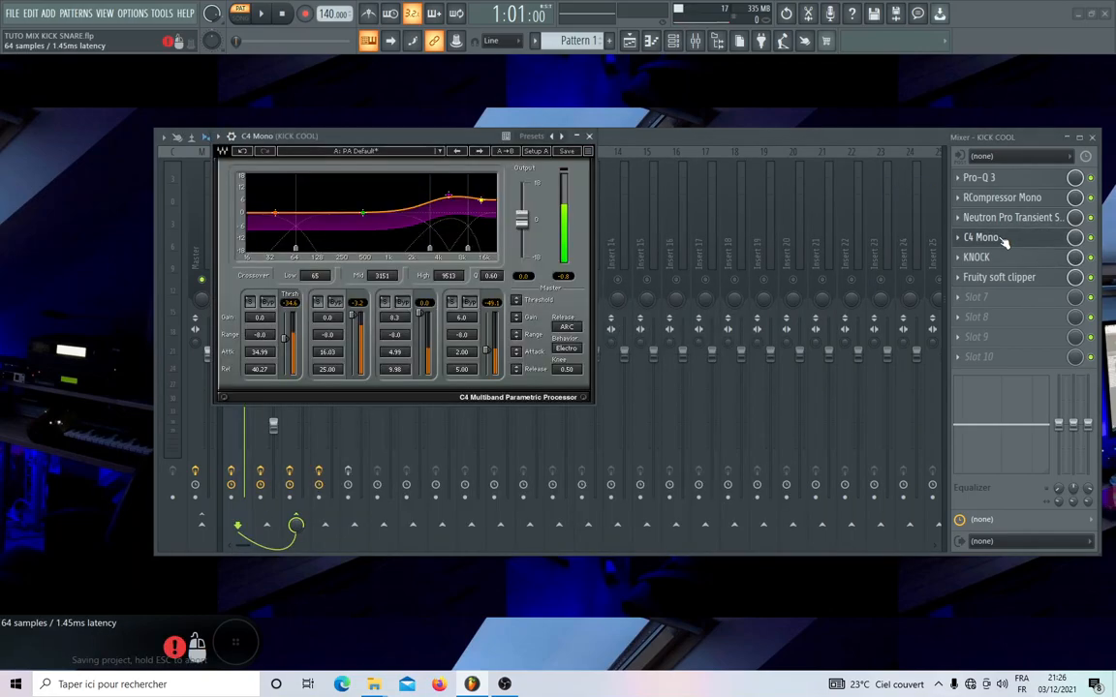
{"action": "left_click_drag", "start_coordinate": [435, 129], "coordinate": [507, 174]}
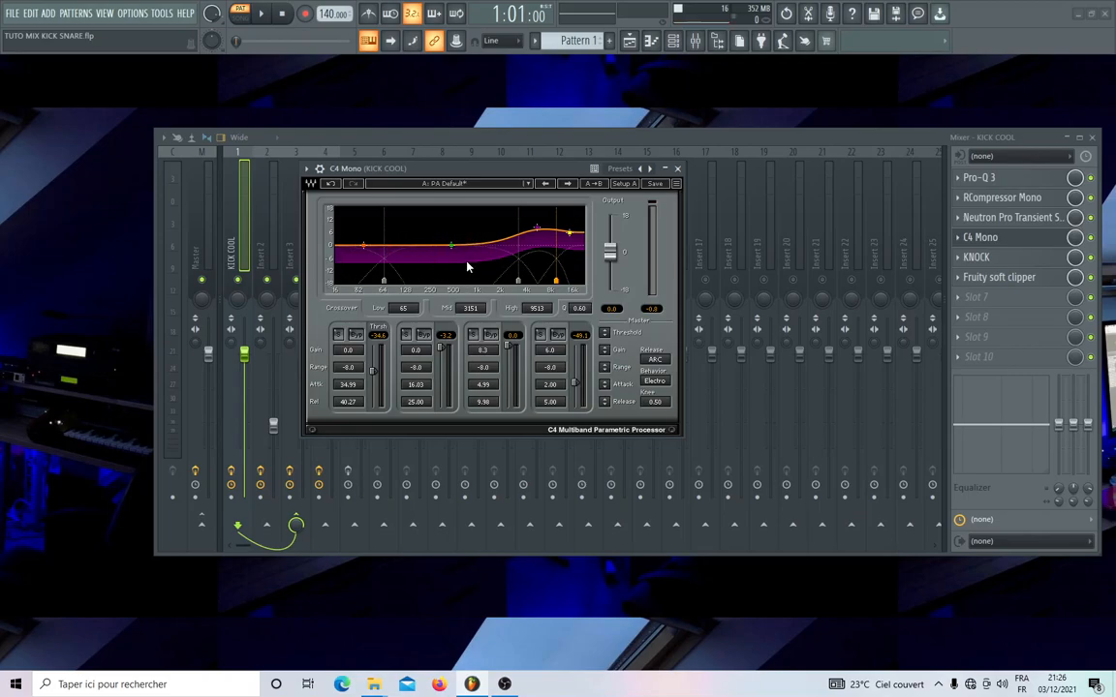
{"action": "left_click", "coordinate": [677, 168]}
{"action": "key", "text": "ctrl+s"}
Open KNOCK on the KICK COOL track, review its punch, saturate, sub, air and clip settings, and close it
{"action": "left_click", "coordinate": [998, 258]}
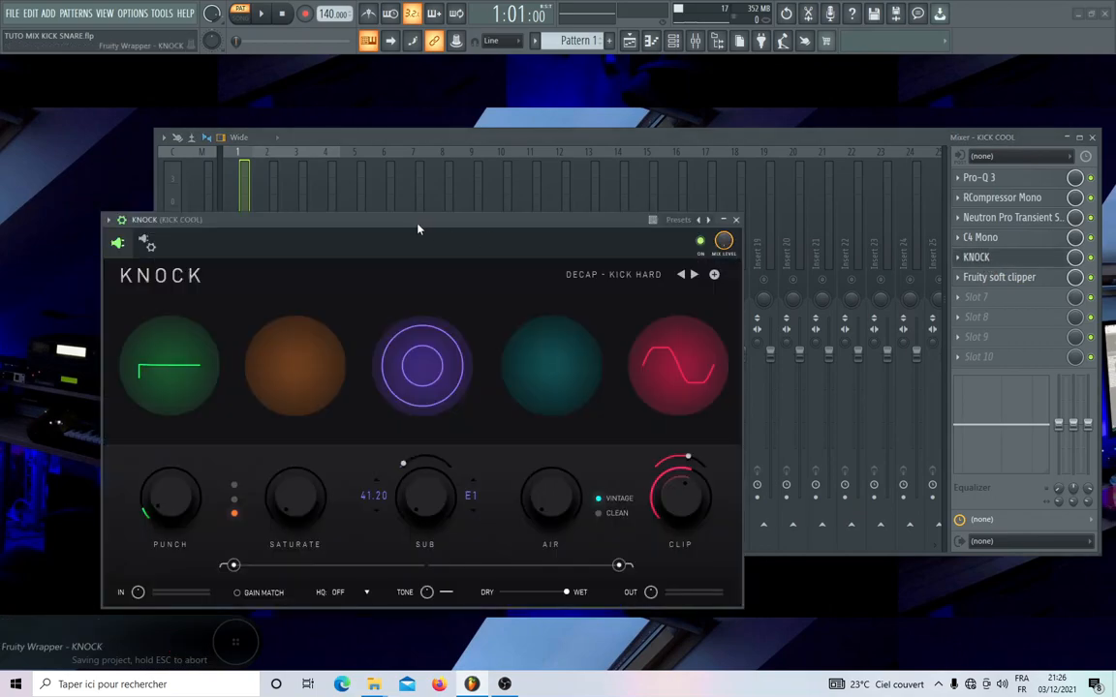
{"action": "left_click_drag", "start_coordinate": [423, 226], "coordinate": [520, 146]}
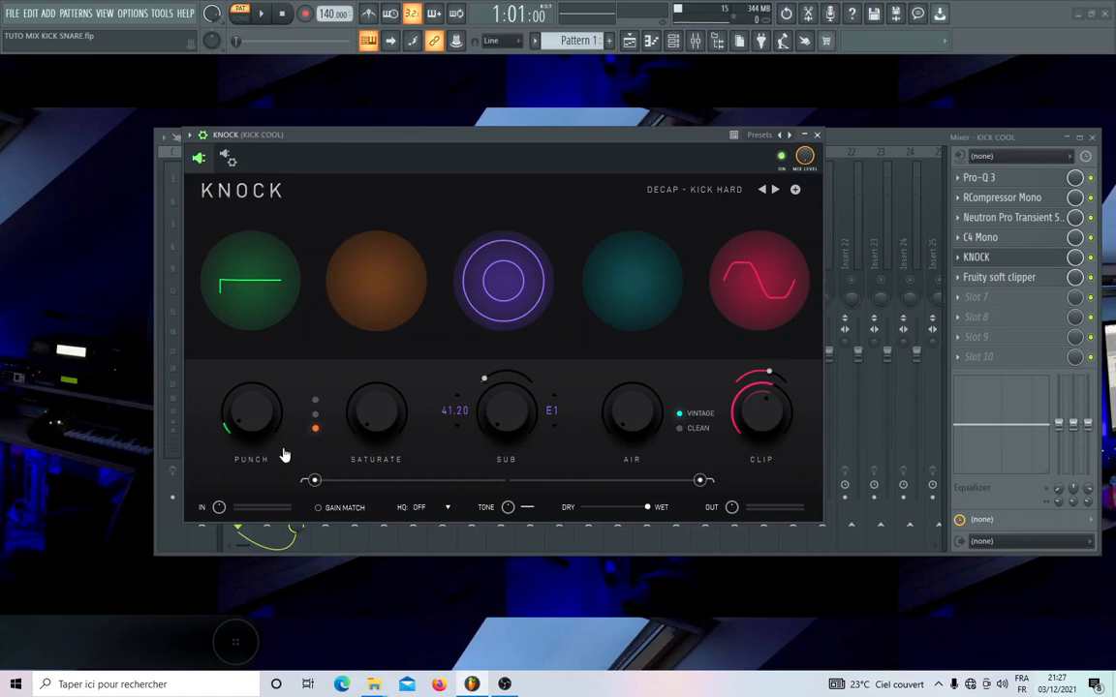
{"action": "left_click", "coordinate": [816, 135]}
Open the KICK COOL track's Fruity soft clipper, narrow the mixer to make room, and inspect the clipper's post gain
{"action": "left_click", "coordinate": [1003, 278]}
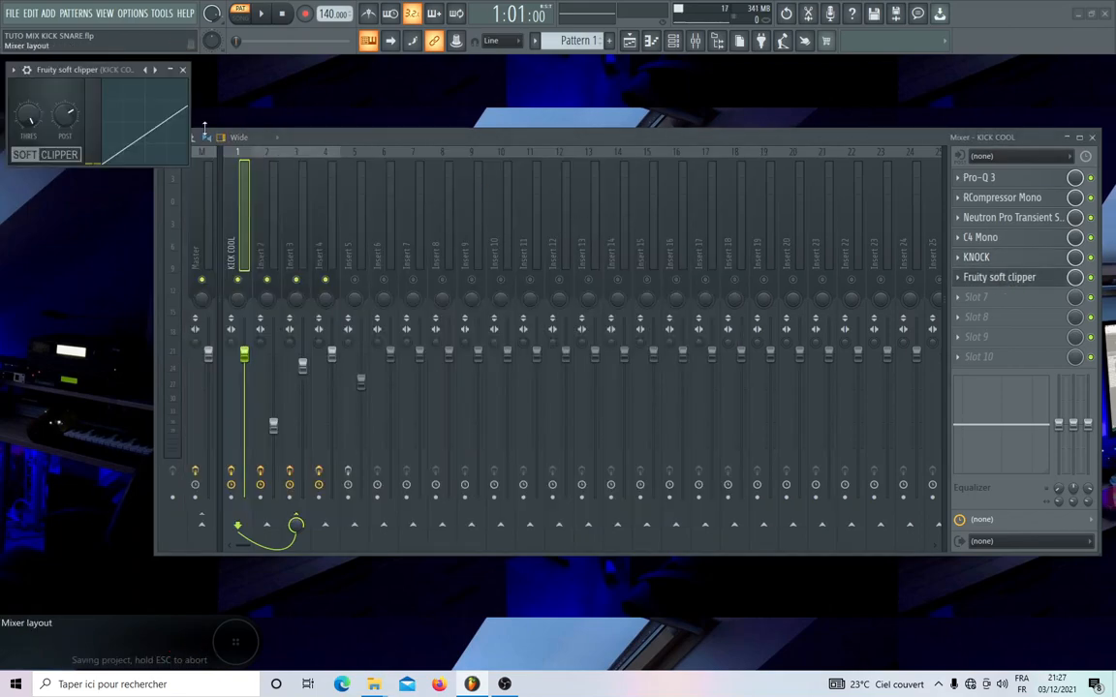
{"action": "left_click_drag", "start_coordinate": [156, 171], "coordinate": [322, 170]}
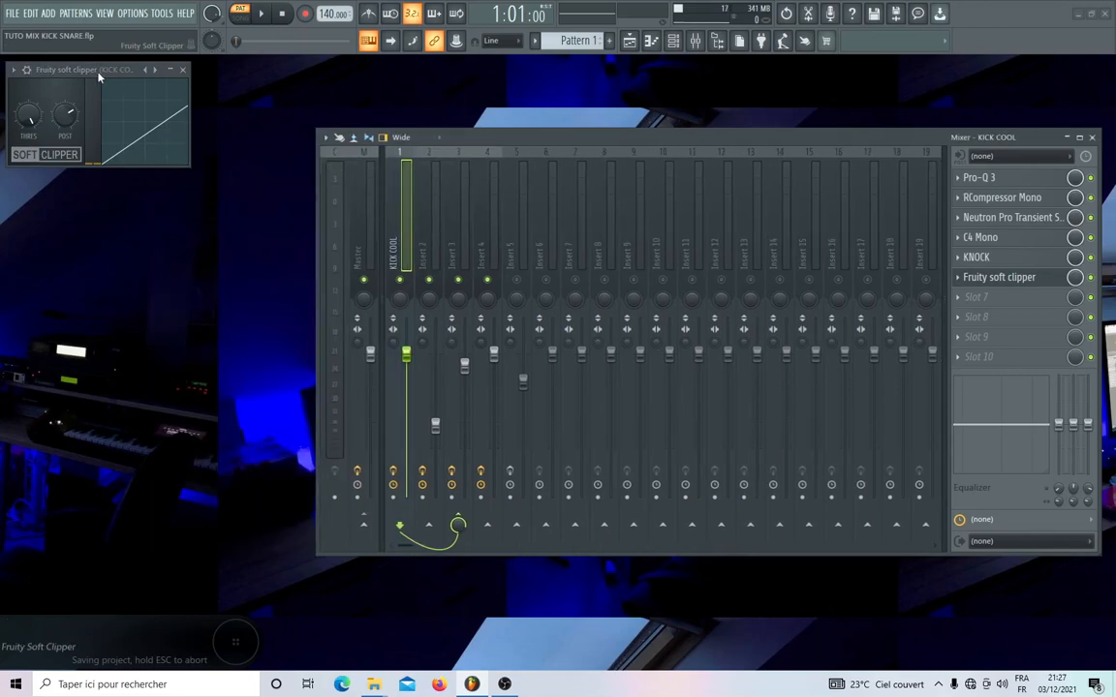
{"action": "left_click_drag", "start_coordinate": [95, 74], "coordinate": [168, 120]}
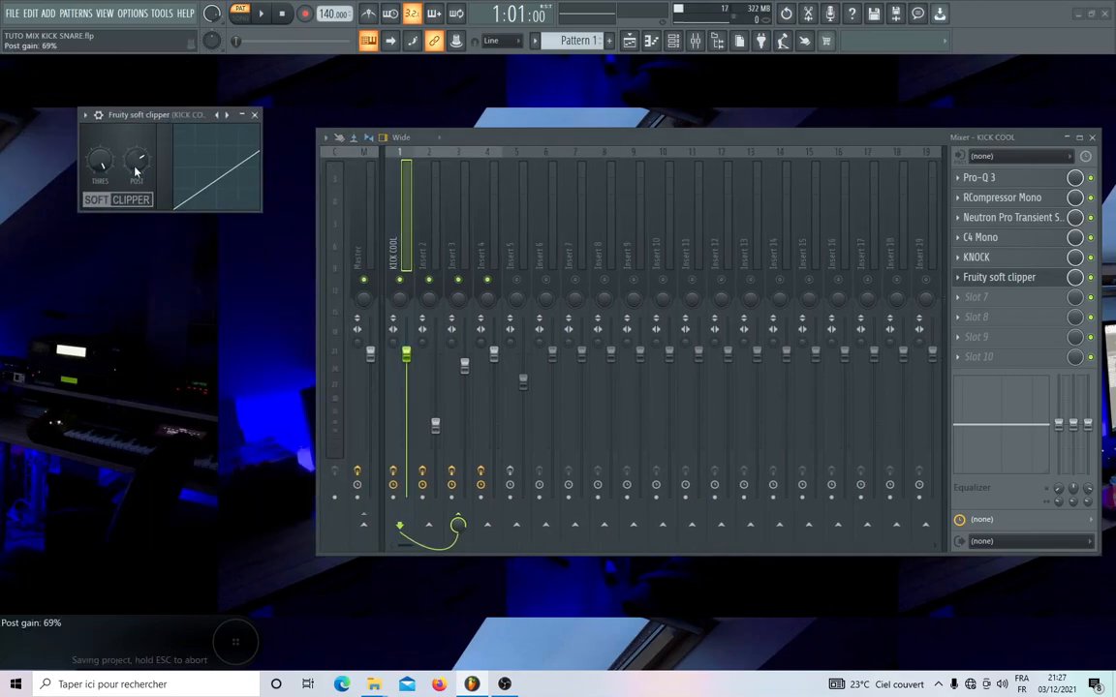
{"action": "left_click", "coordinate": [363, 220]}
{"action": "left_click", "coordinate": [395, 214]}
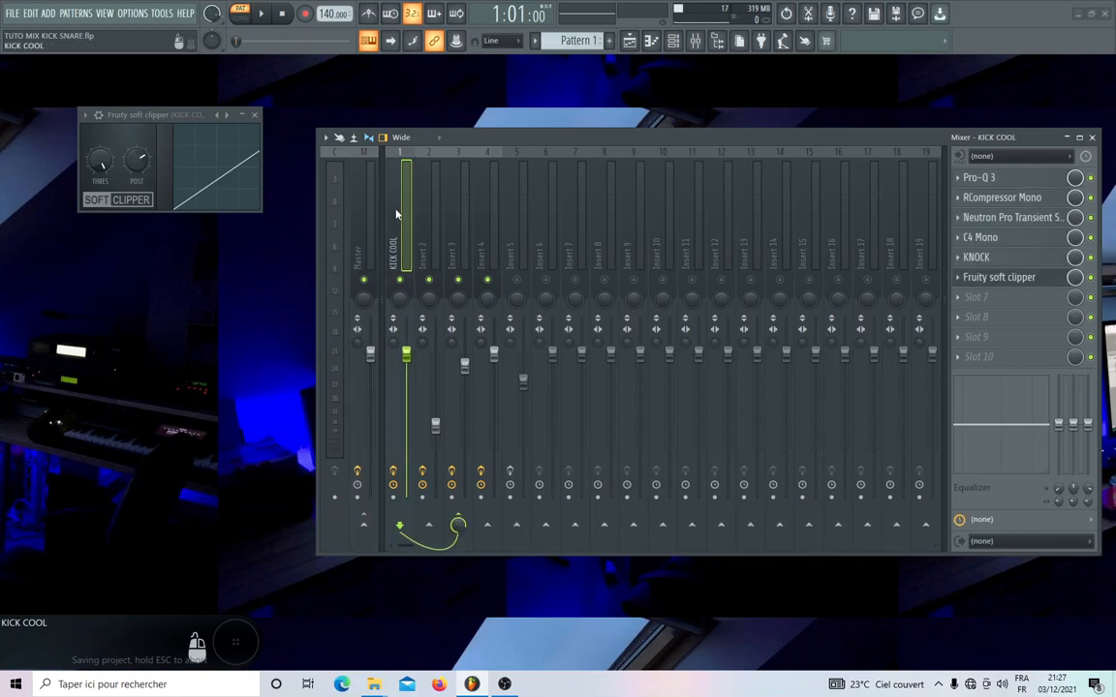
Reopen KNOCK on KICK COOL, compare softer and harder clip curves, set Clip Curve to 0.00, and close the plugin
{"action": "left_click", "coordinate": [971, 257]}
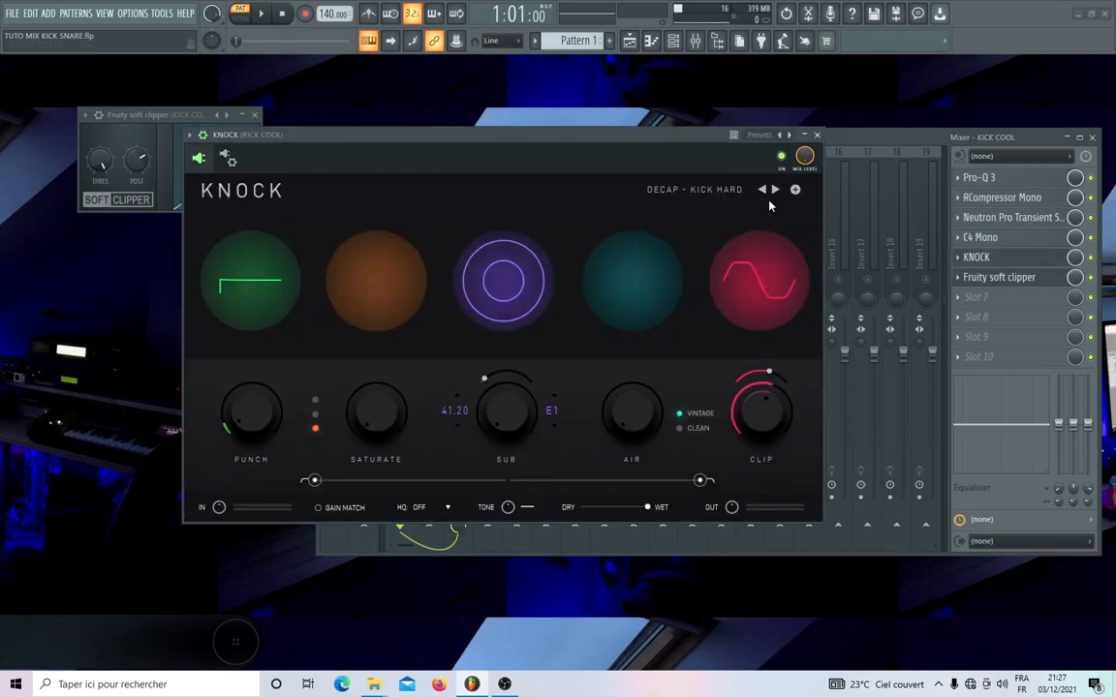
{"action": "left_click_drag", "start_coordinate": [600, 140], "coordinate": [705, 193]}
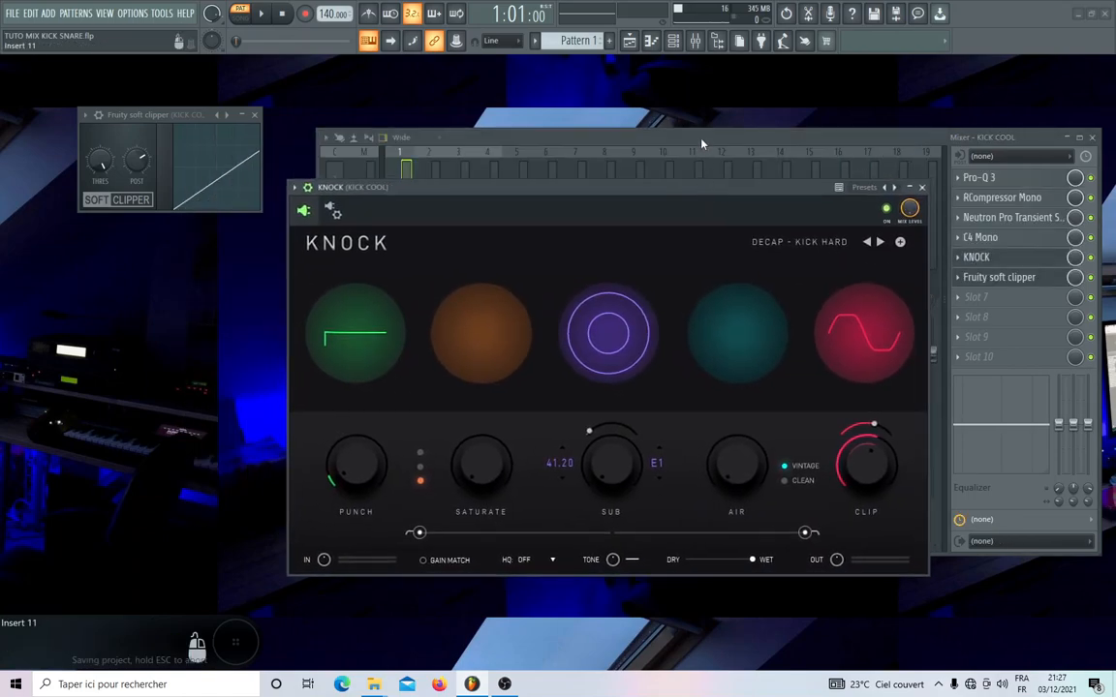
{"action": "left_click_drag", "start_coordinate": [625, 192], "coordinate": [641, 136]}
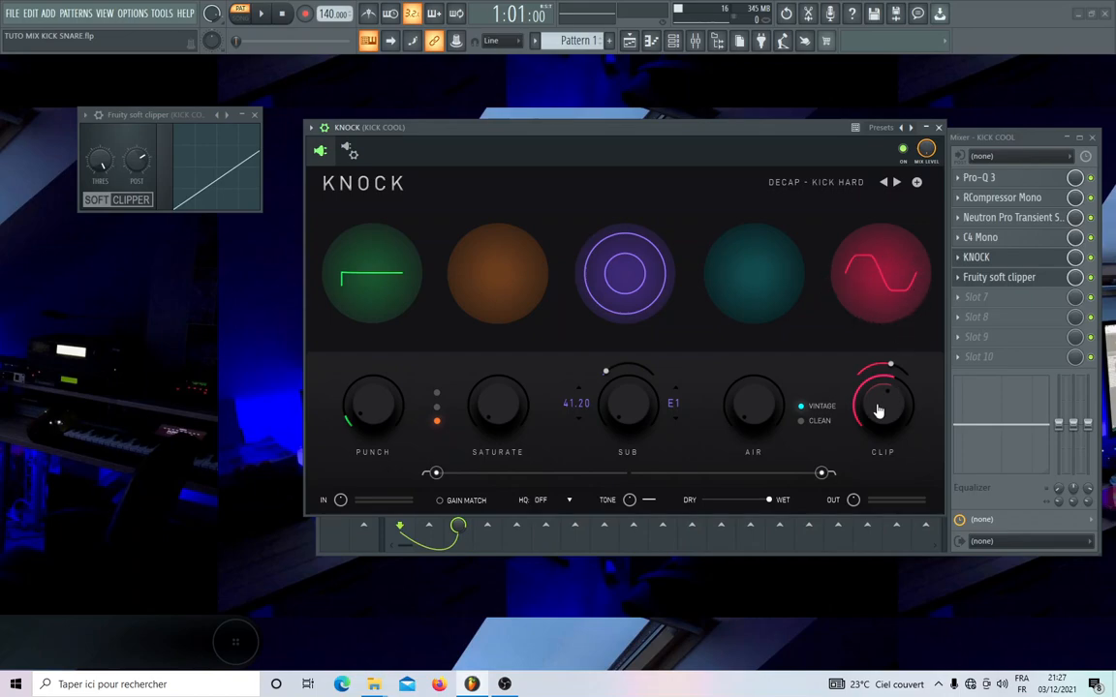
{"action": "left_click_drag", "start_coordinate": [891, 369], "coordinate": [822, 418]}
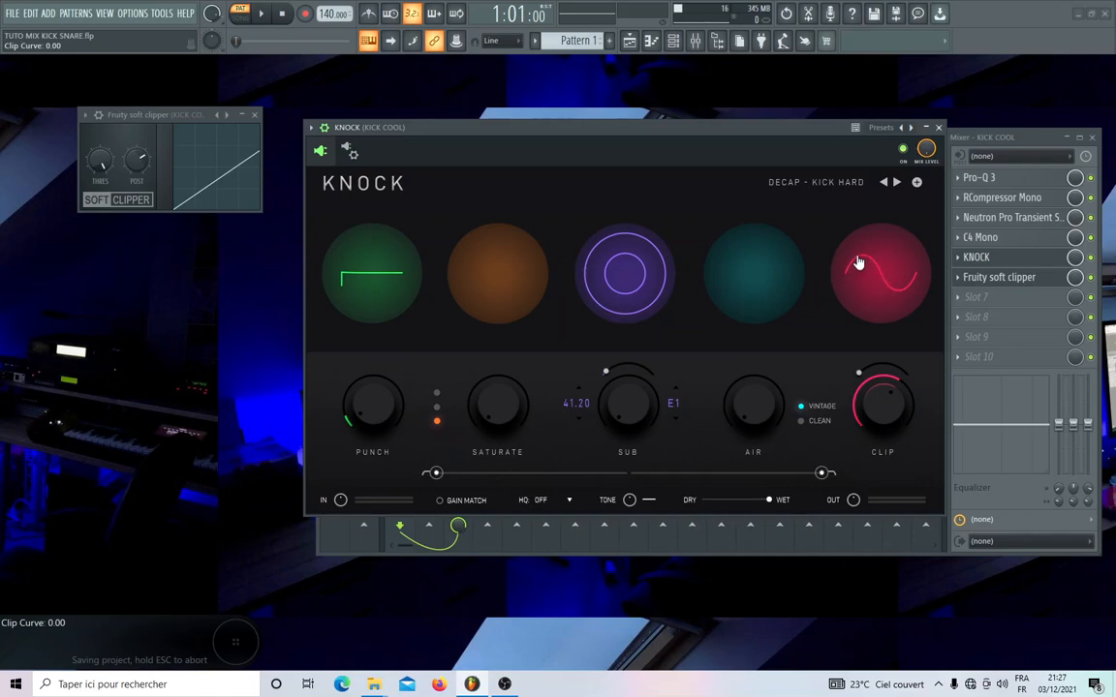
{"action": "left_click_drag", "start_coordinate": [859, 374], "coordinate": [951, 301]}
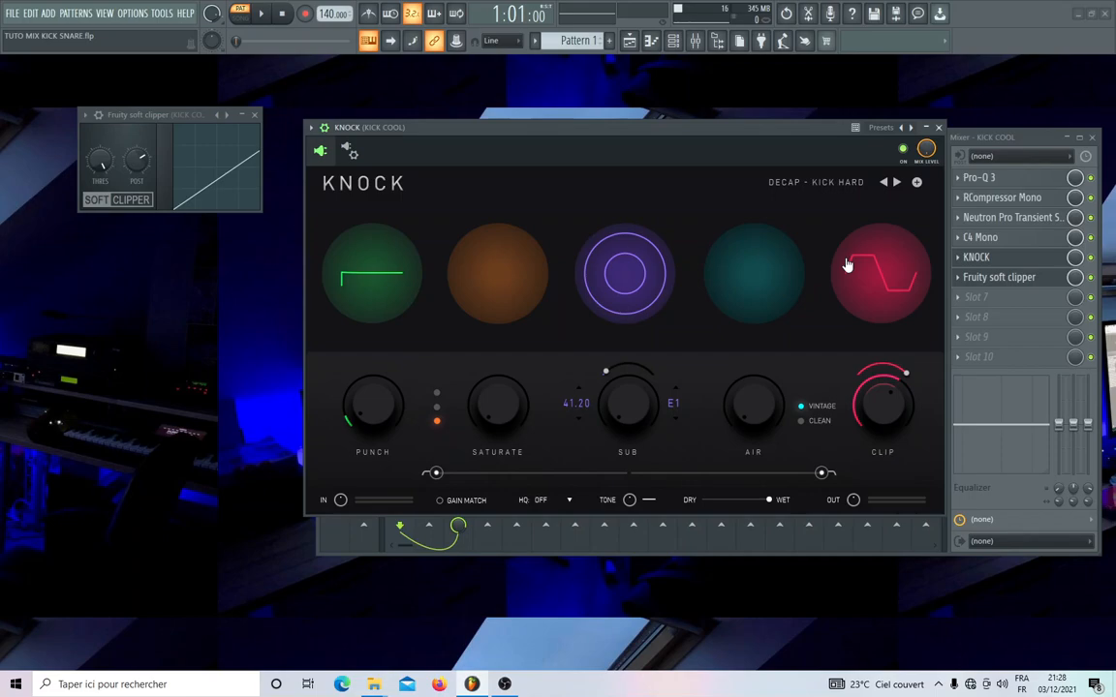
{"action": "left_click_drag", "start_coordinate": [906, 375], "coordinate": [683, 423]}
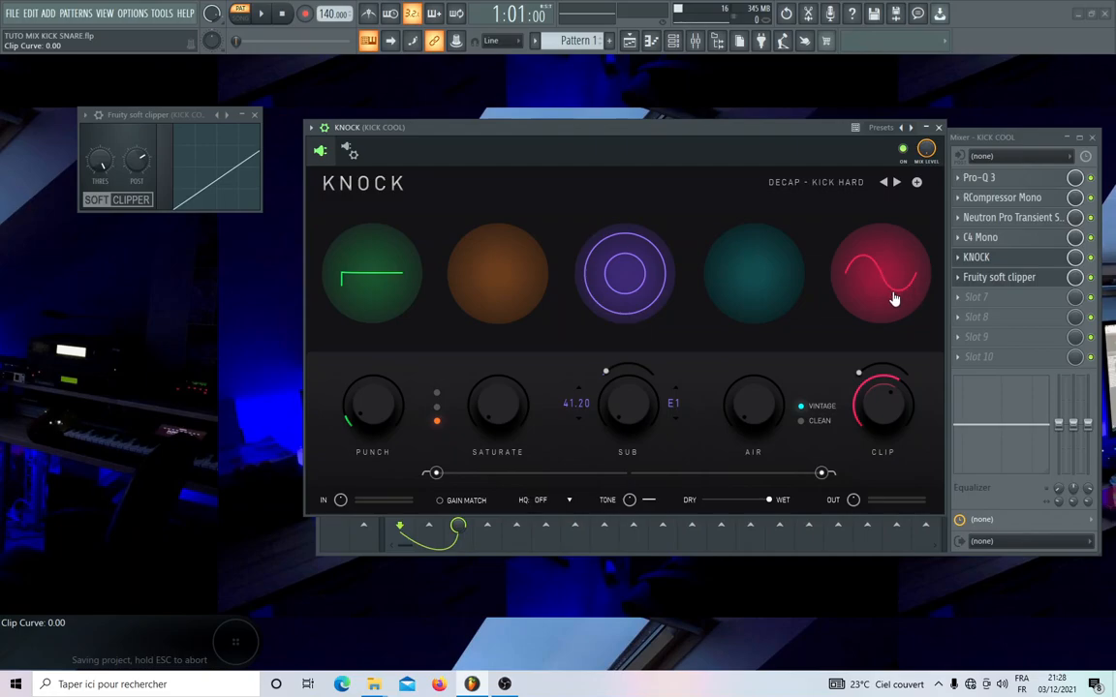
{"action": "key", "text": "F9"}
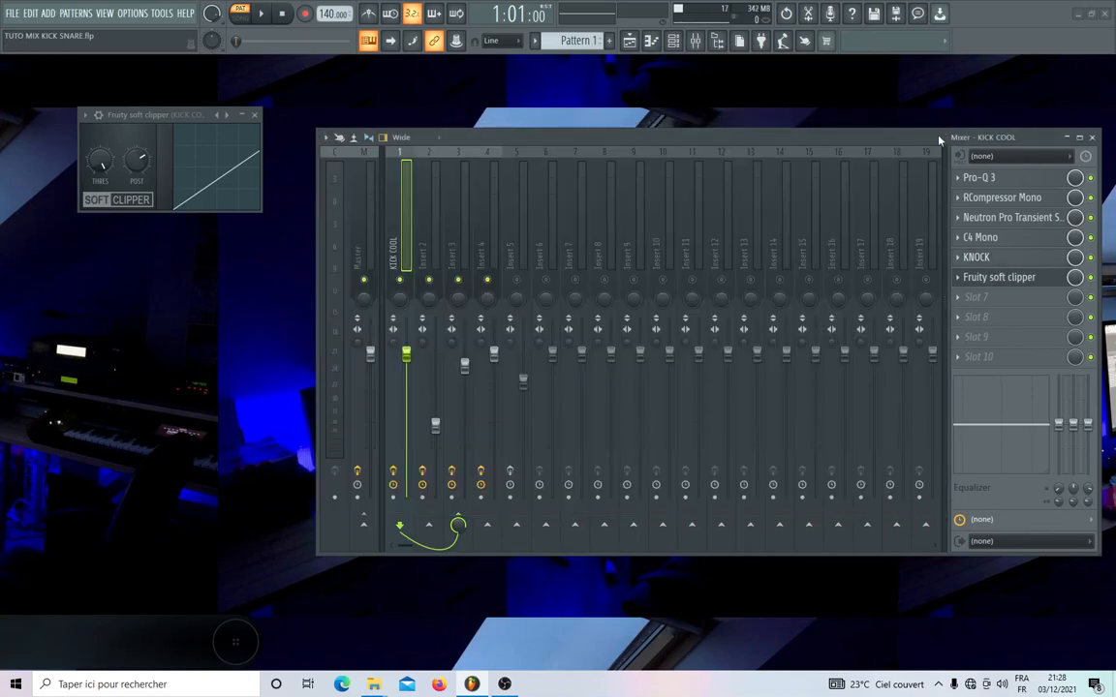
Open the Master track's Fruity soft clipper to compare it with KICK COOL's, and close the KICK COOL clipper
{"action": "left_click", "coordinate": [365, 206]}
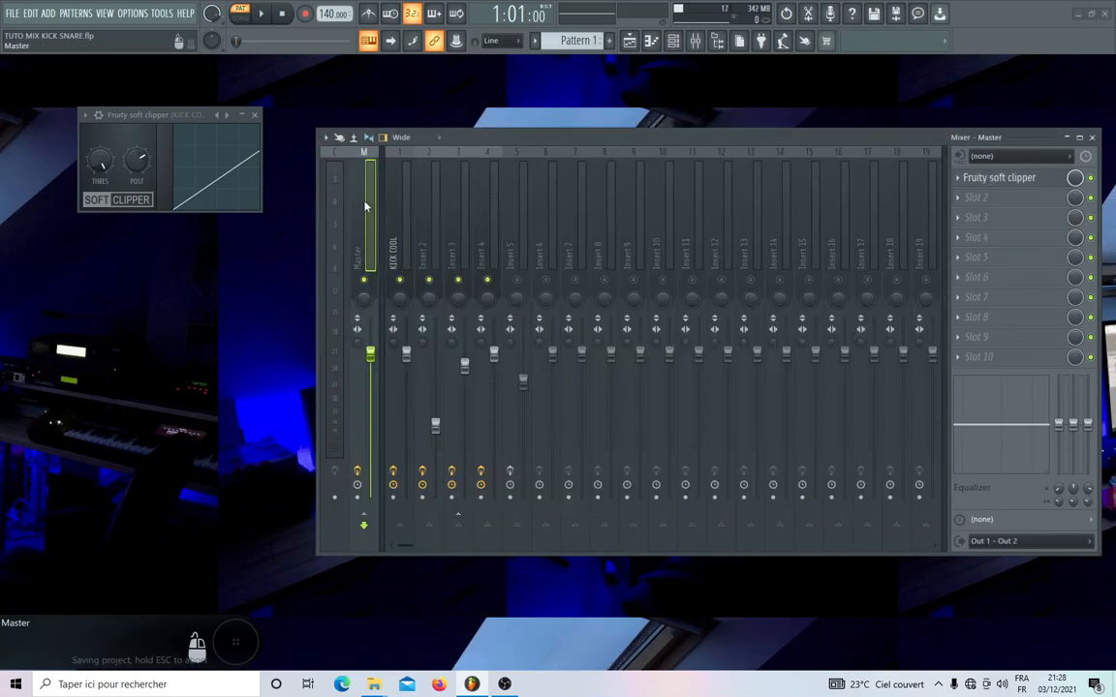
{"action": "left_click", "coordinate": [1006, 183]}
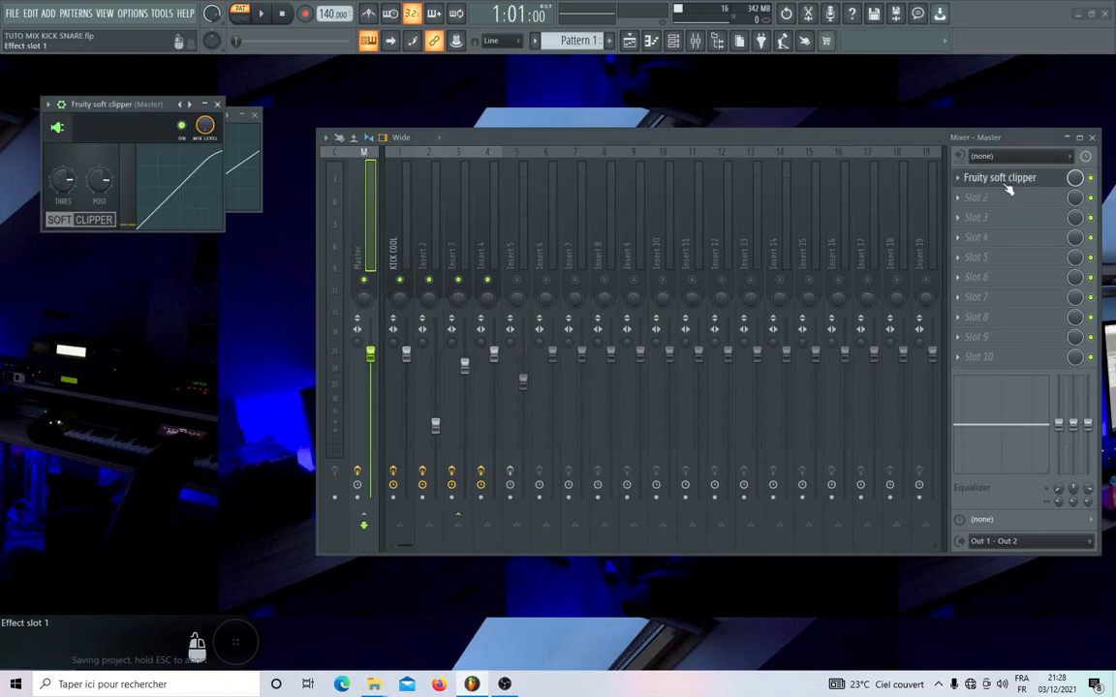
{"action": "left_click_drag", "start_coordinate": [120, 117], "coordinate": [135, 252]}
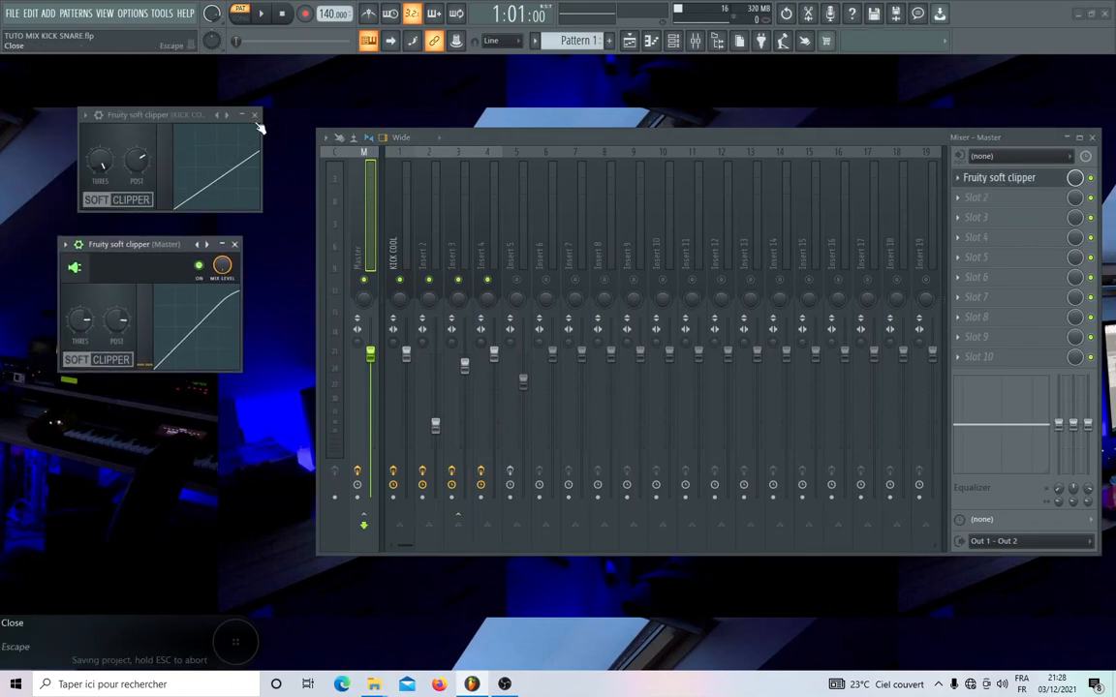
{"action": "left_click", "coordinate": [254, 114]}
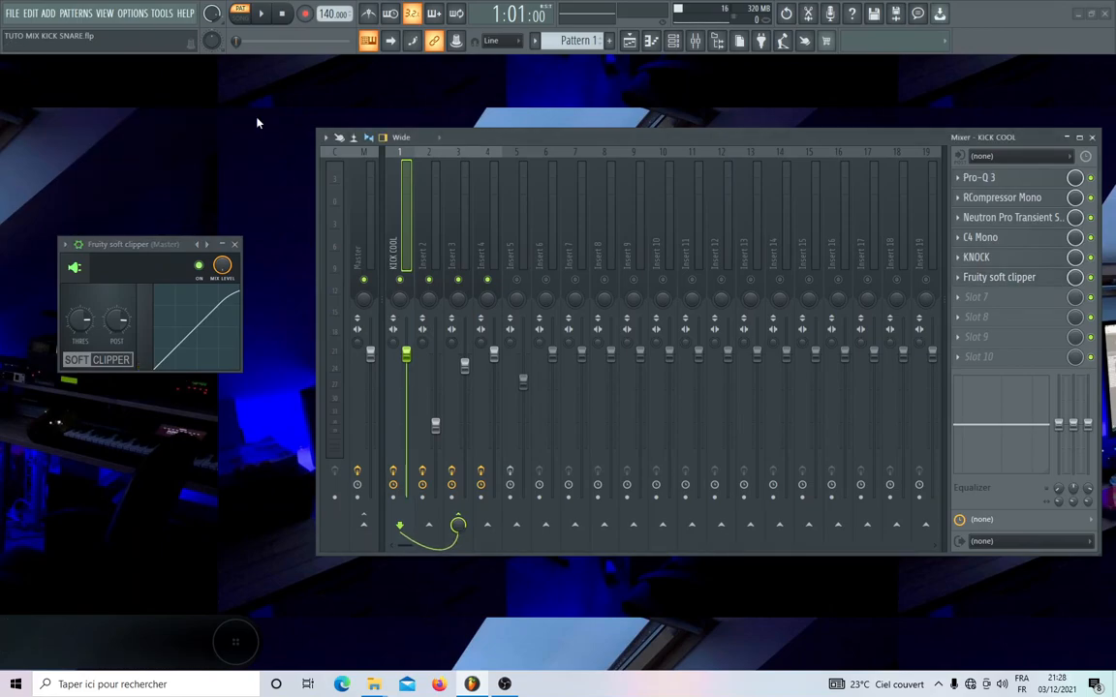
{"action": "left_click", "coordinate": [368, 208]}
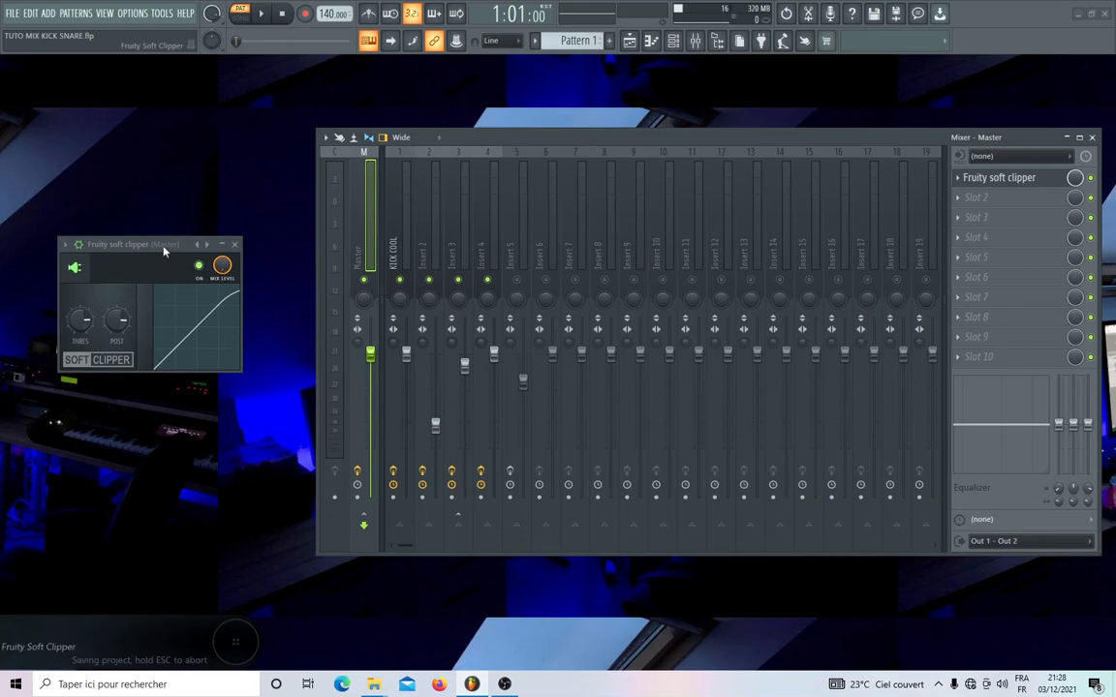
Move the Master's soft clipper closer to the mixer and go through the Insert 2, Insert 4 and Master tracks
{"action": "left_click_drag", "start_coordinate": [162, 245], "coordinate": [210, 182]}
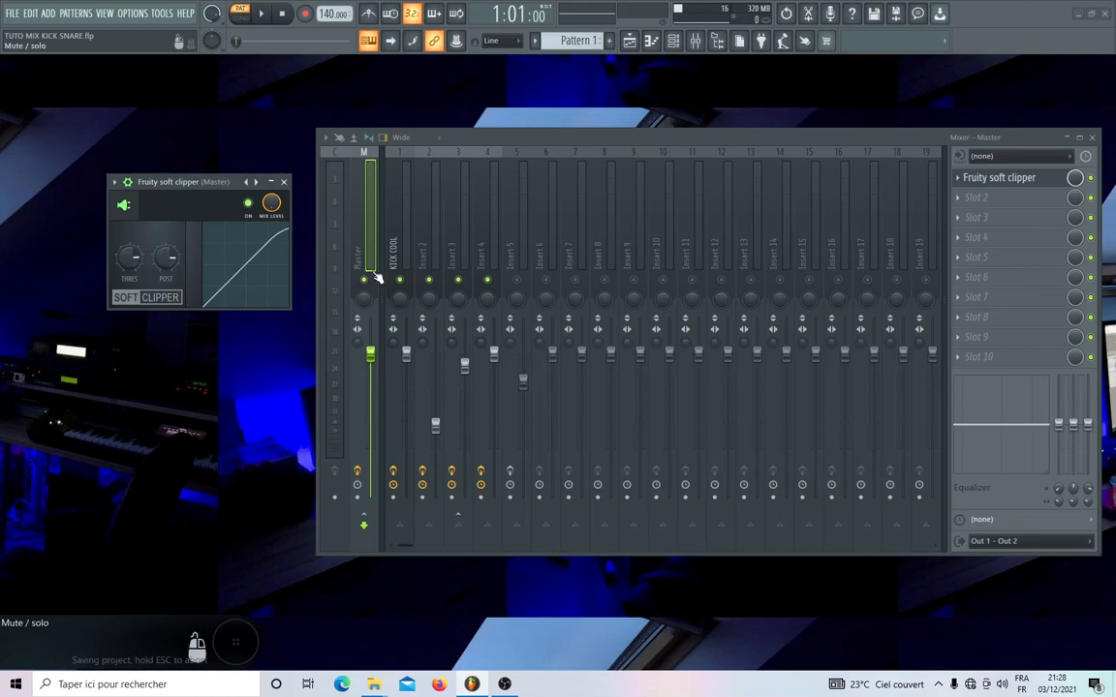
{"action": "left_click", "coordinate": [430, 242]}
{"action": "left_click", "coordinate": [482, 243]}
{"action": "left_click", "coordinate": [361, 240]}
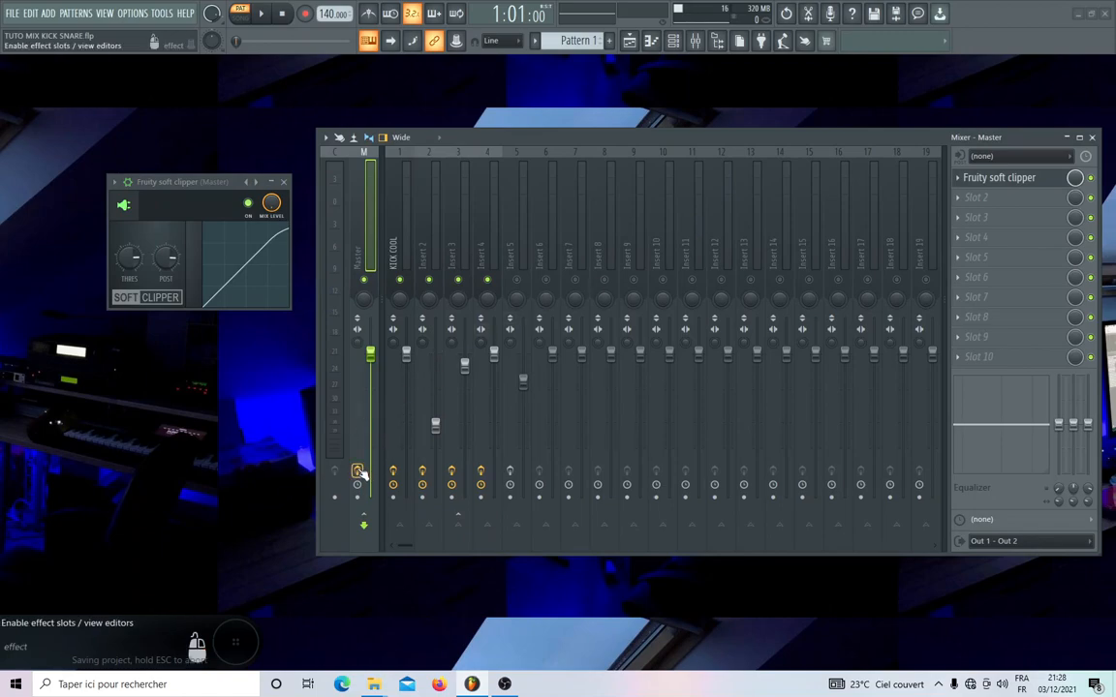
Play the pattern while trying lower and higher thresholds on the Master's soft clipper, set the threshold to -3.4 dB, and stop playback
{"action": "key", "text": "space"}
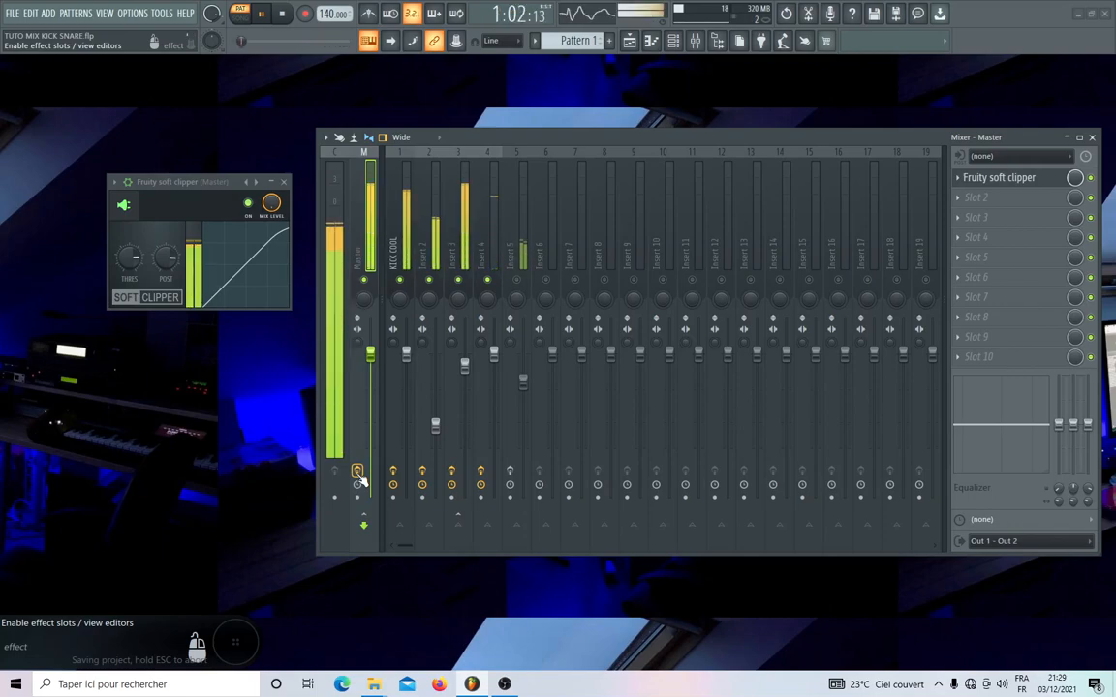
{"action": "left_click_drag", "start_coordinate": [126, 272], "coordinate": [129, 387]}
{"action": "left_click_drag", "start_coordinate": [129, 257], "coordinate": [129, 191]}
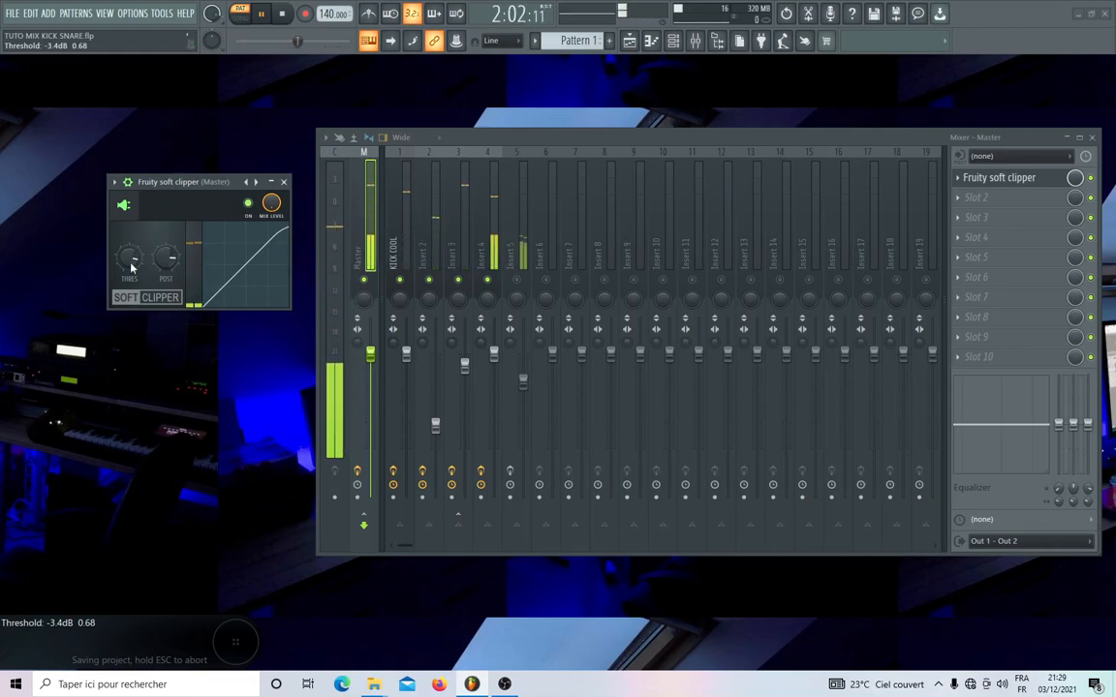
{"action": "key", "text": "space"}
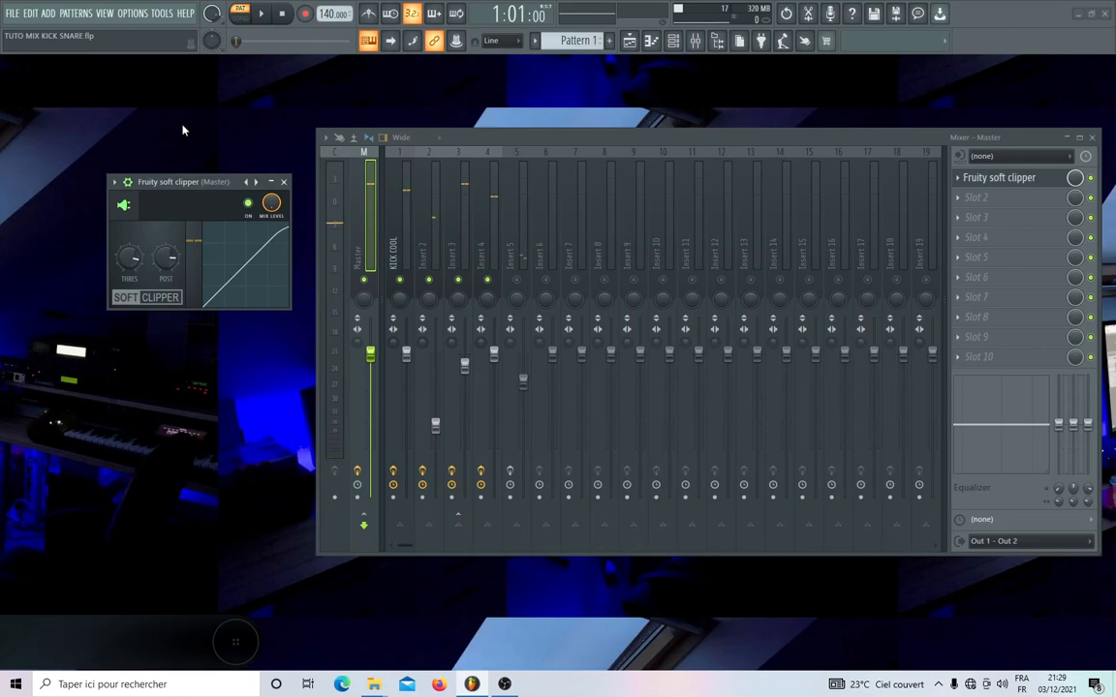
Rearrange the Master's soft clipper and the mixer so both windows sit side by side without overlapping
{"action": "left_click_drag", "start_coordinate": [211, 182], "coordinate": [171, 135]}
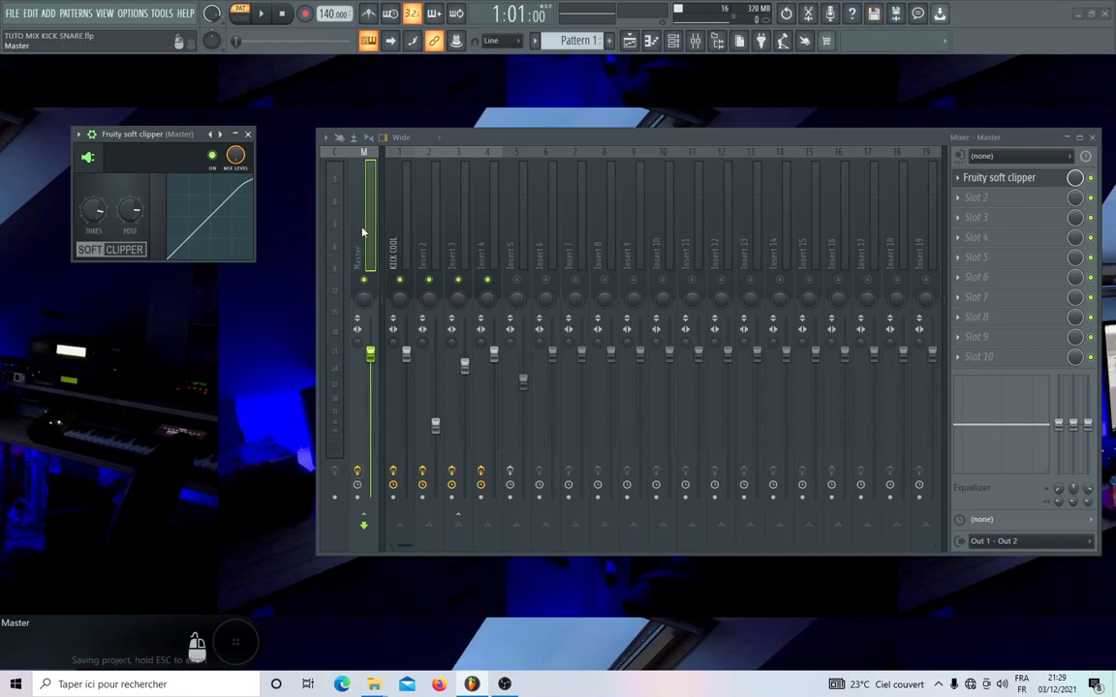
{"action": "left_click_drag", "start_coordinate": [517, 142], "coordinate": [480, 143]}
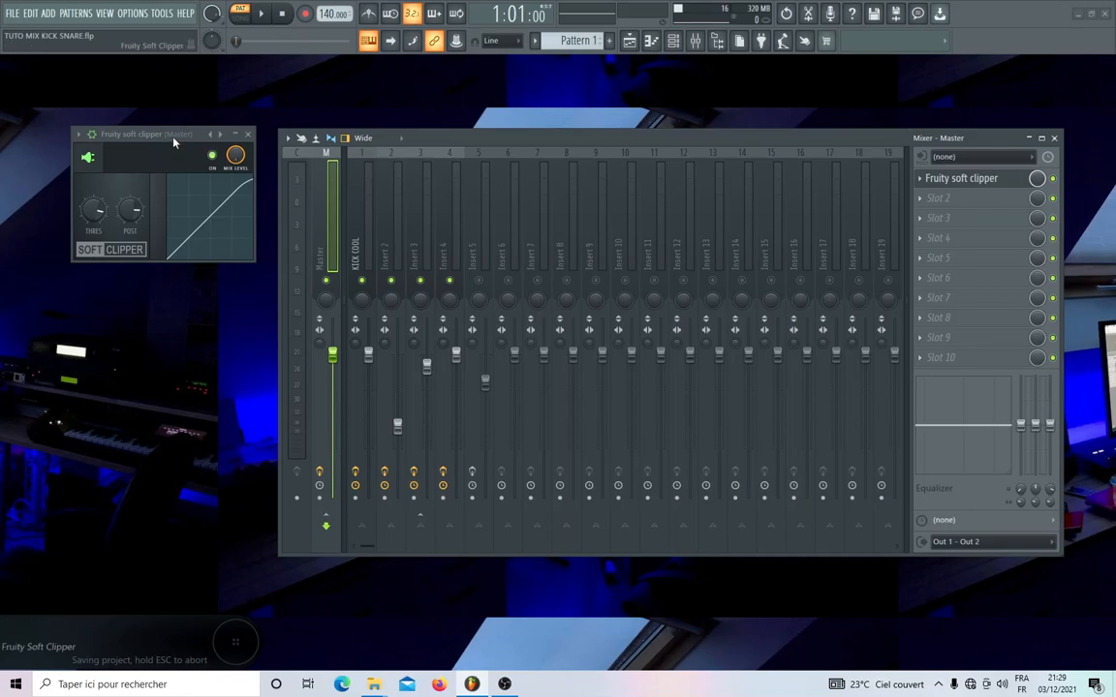
{"action": "left_click_drag", "start_coordinate": [139, 135], "coordinate": [98, 131]}
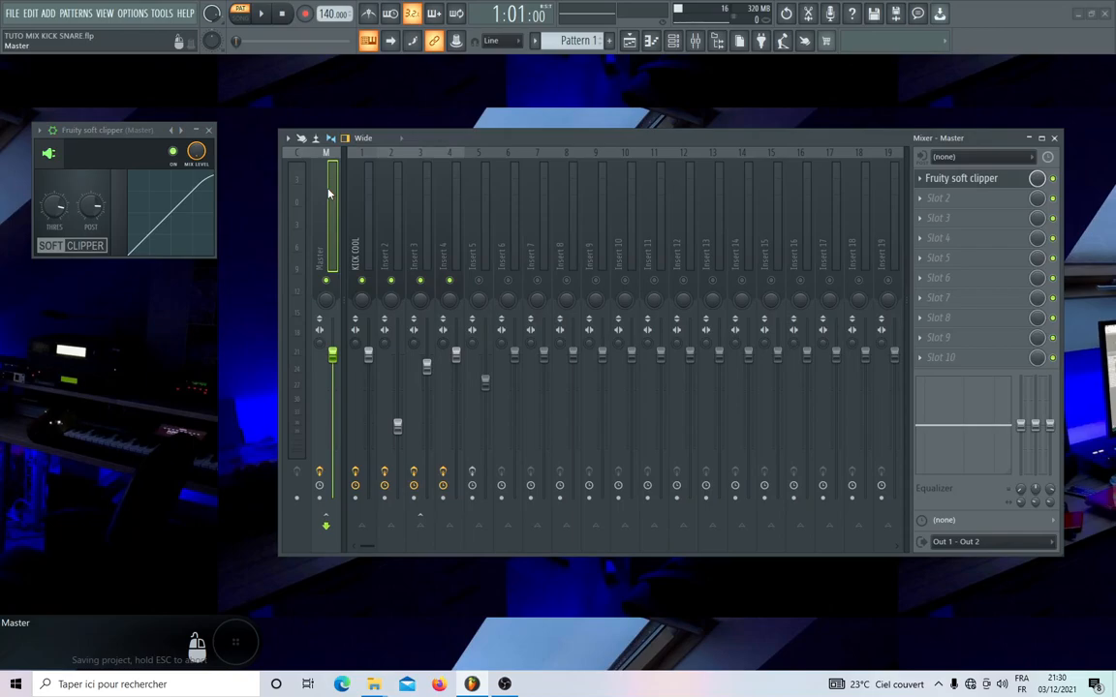
Compare the effect chains of Insert 3 and KICK COOL, review the PuigTec EQP1A frequency and gain settings on Insert 3, and close the plugin
{"action": "left_click", "coordinate": [432, 215]}
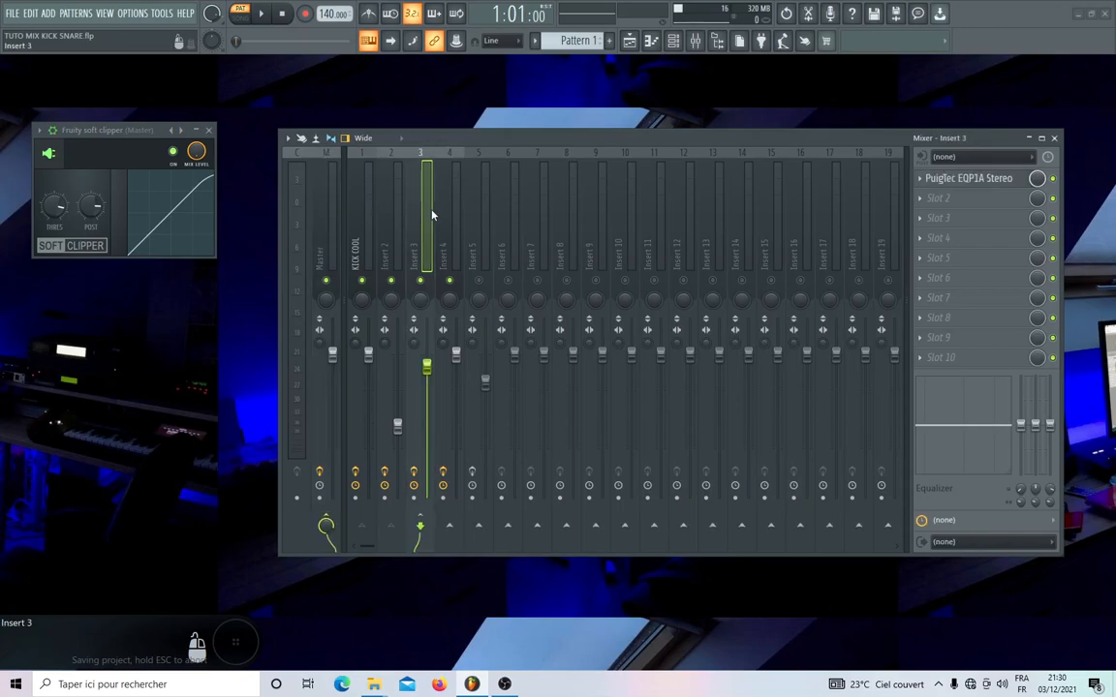
{"action": "left_click", "coordinate": [370, 232]}
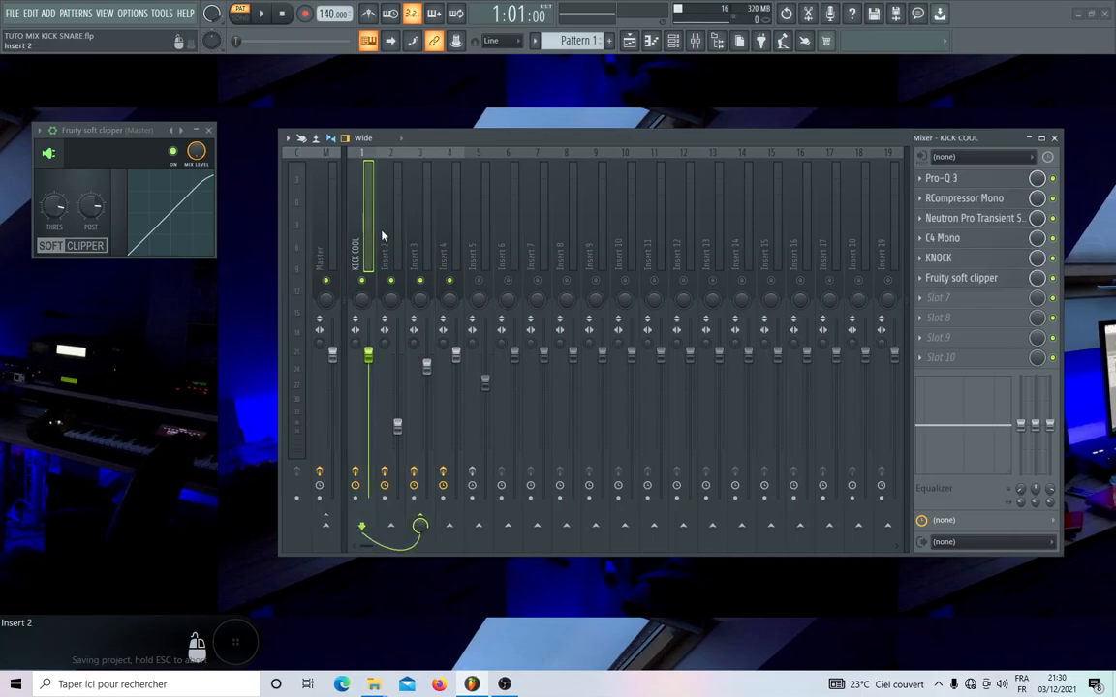
{"action": "left_click", "coordinate": [423, 241]}
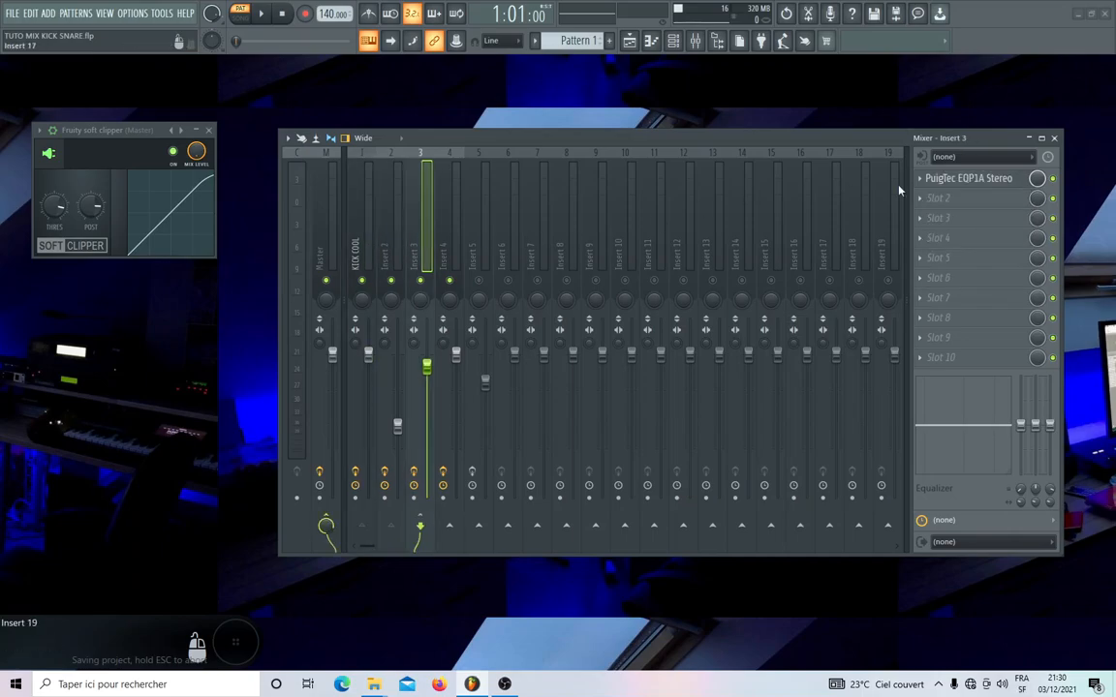
{"action": "left_click", "coordinate": [973, 181]}
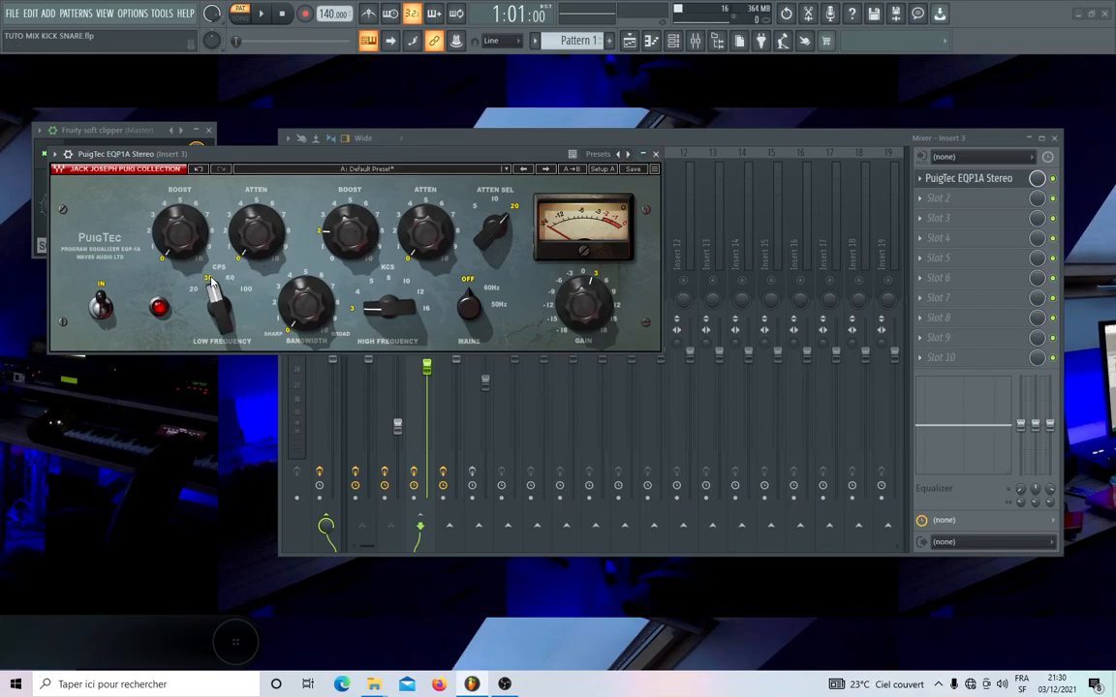
{"action": "mouse_move", "coordinate": [597, 307]}
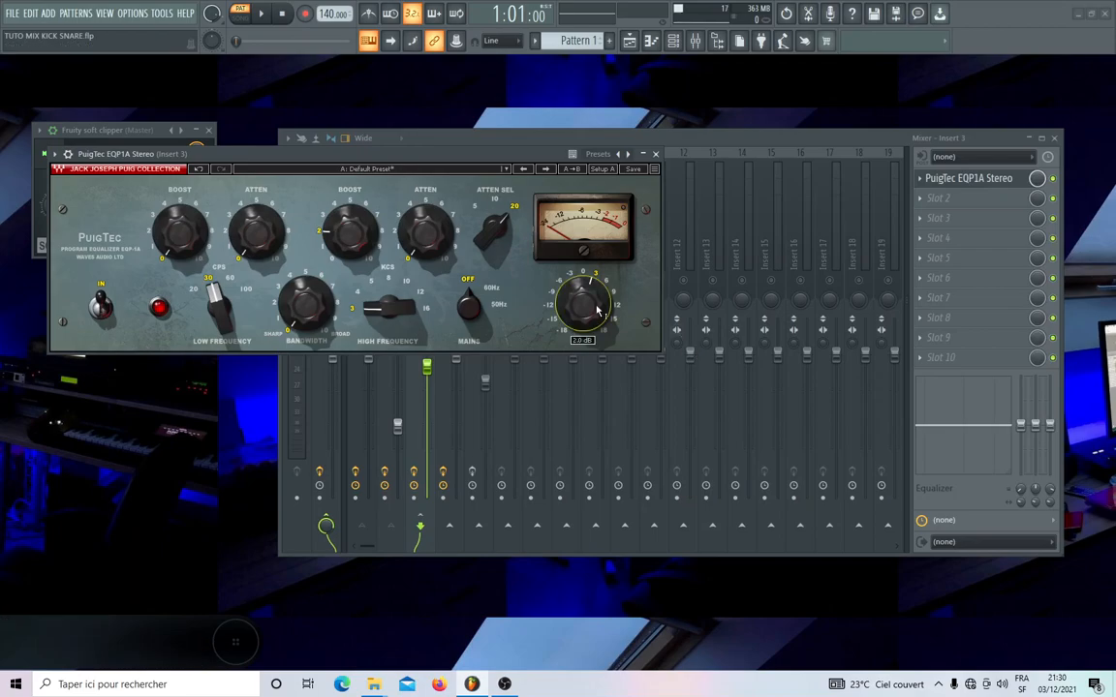
{"action": "left_click", "coordinate": [655, 154]}
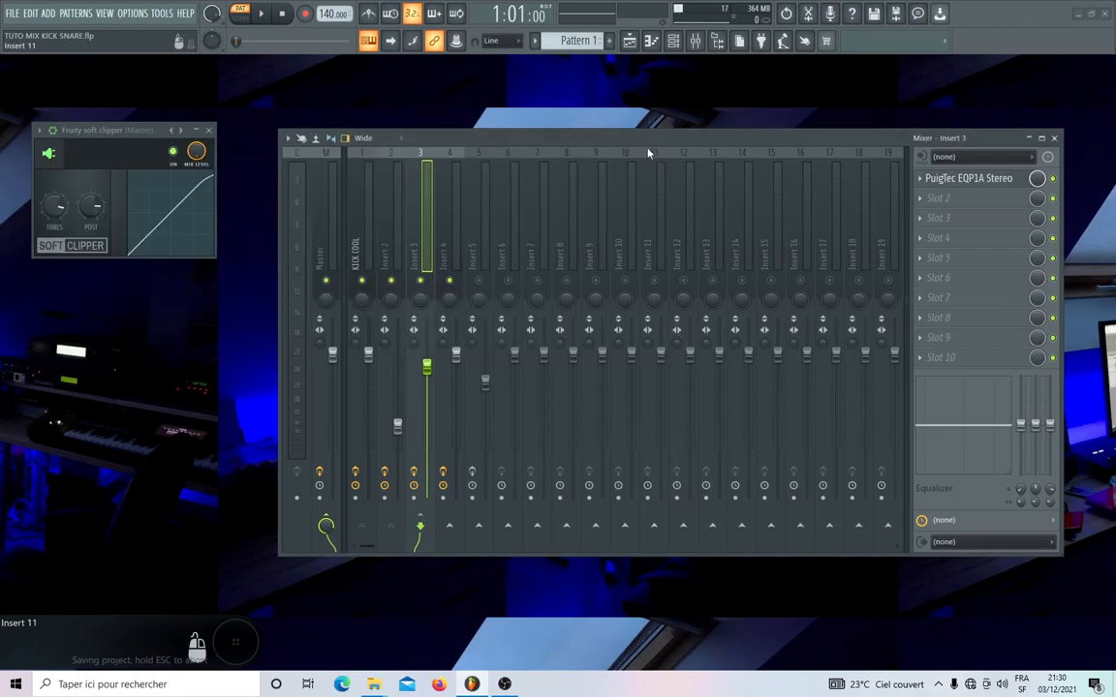
Close the Master's soft clipper, reposition and shorten the mixer window, and save the project
{"action": "left_click", "coordinate": [208, 129]}
{"action": "left_click_drag", "start_coordinate": [802, 138], "coordinate": [722, 135]}
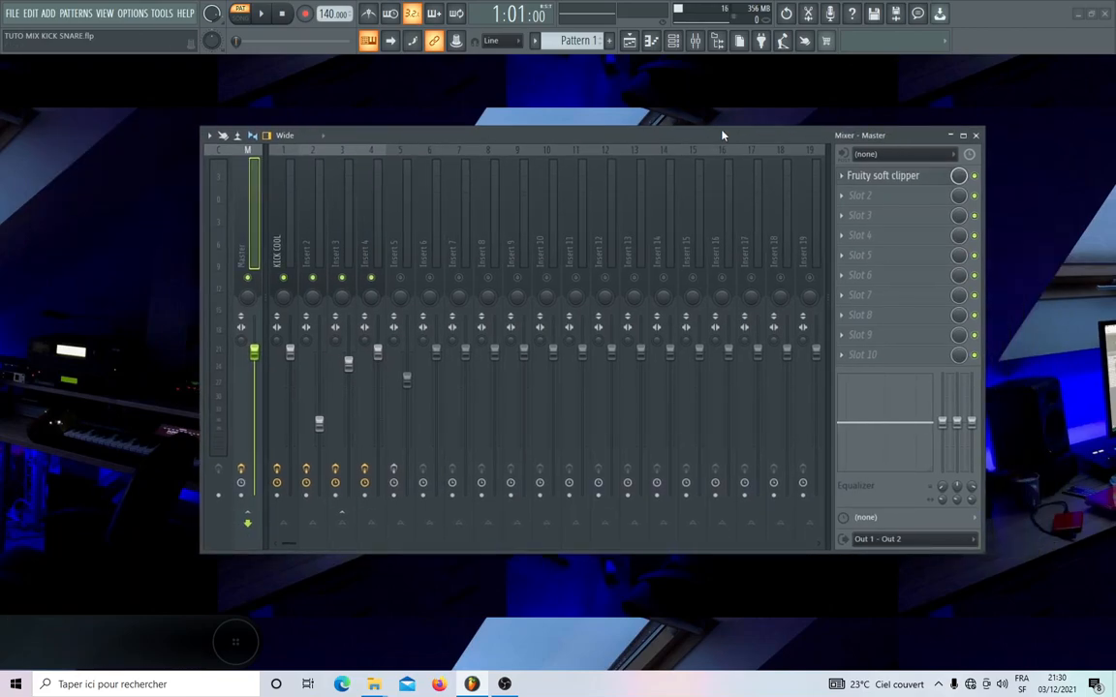
{"action": "left_click_drag", "start_coordinate": [715, 126], "coordinate": [714, 189]}
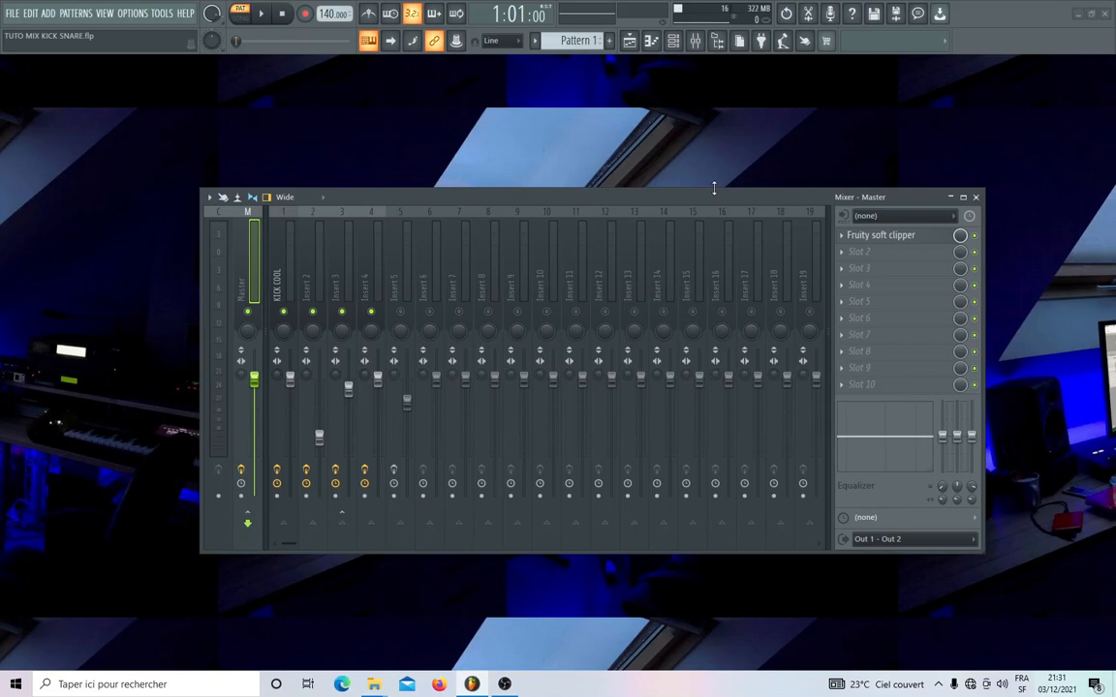
{"action": "left_click_drag", "start_coordinate": [602, 203], "coordinate": [587, 197]}
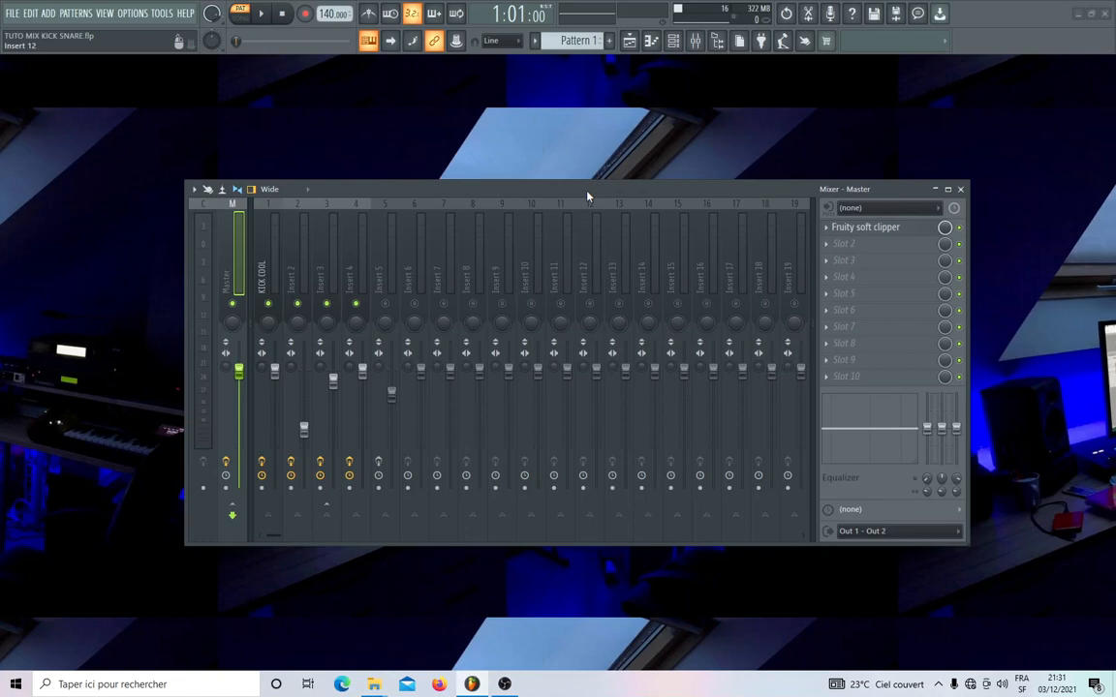
{"action": "key", "text": "ctrl+s"}
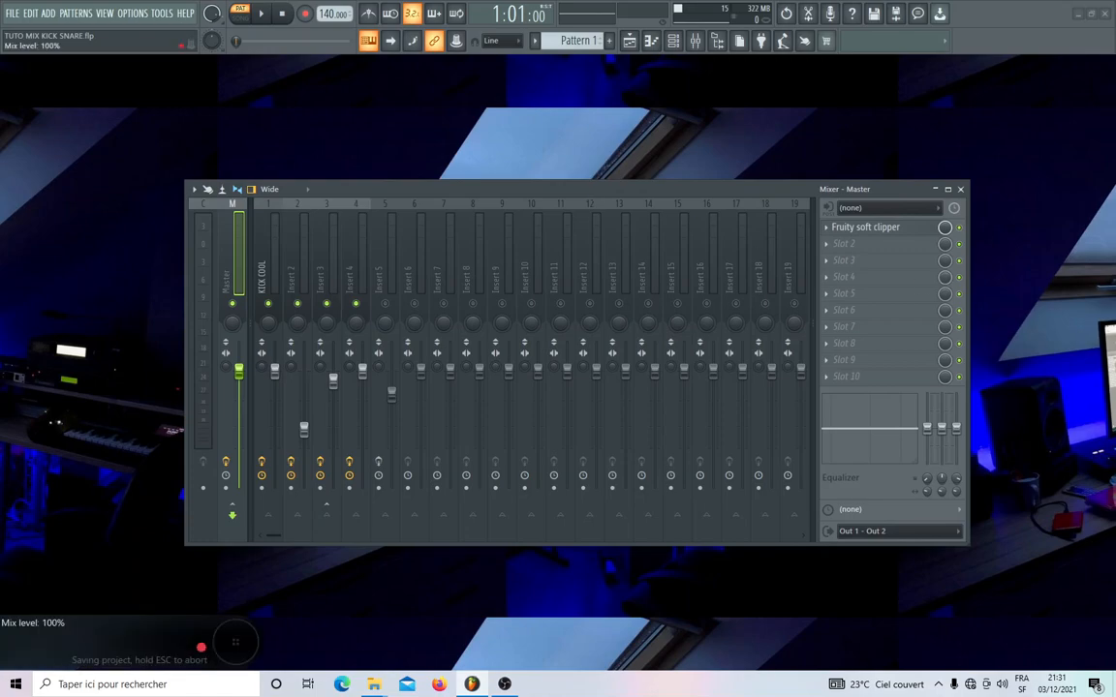